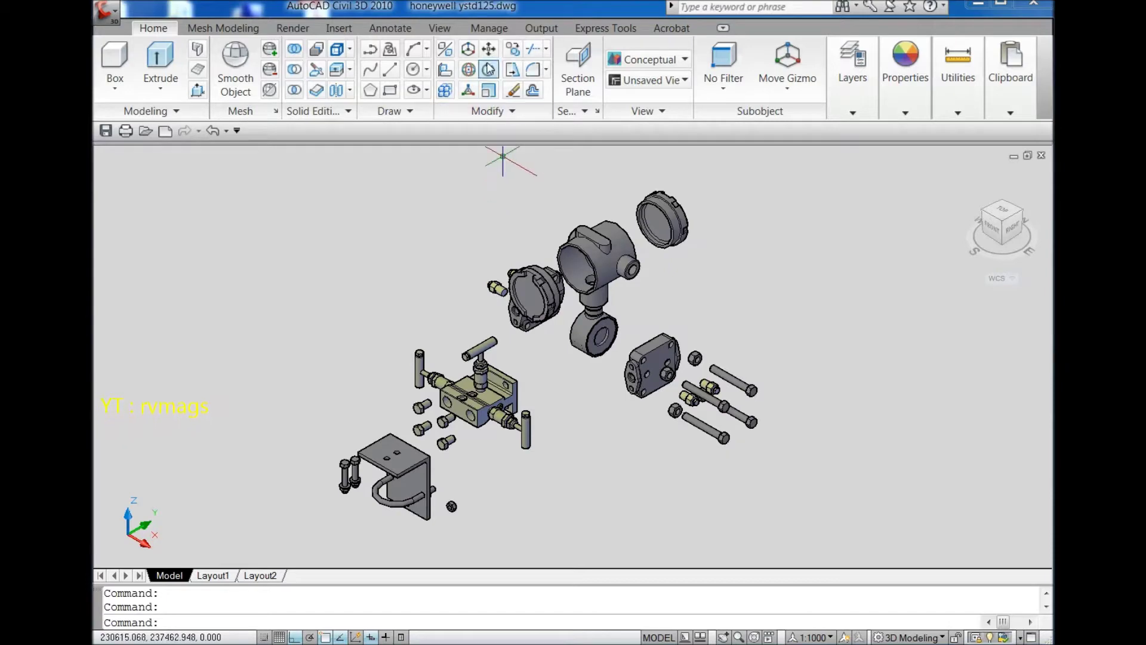
Move the rear end cap onto the housing, from the top of the cap's shoulder edge to the housing rim's top quadrant
left_click(489, 50)
scroll(671, 183, "up", 6)
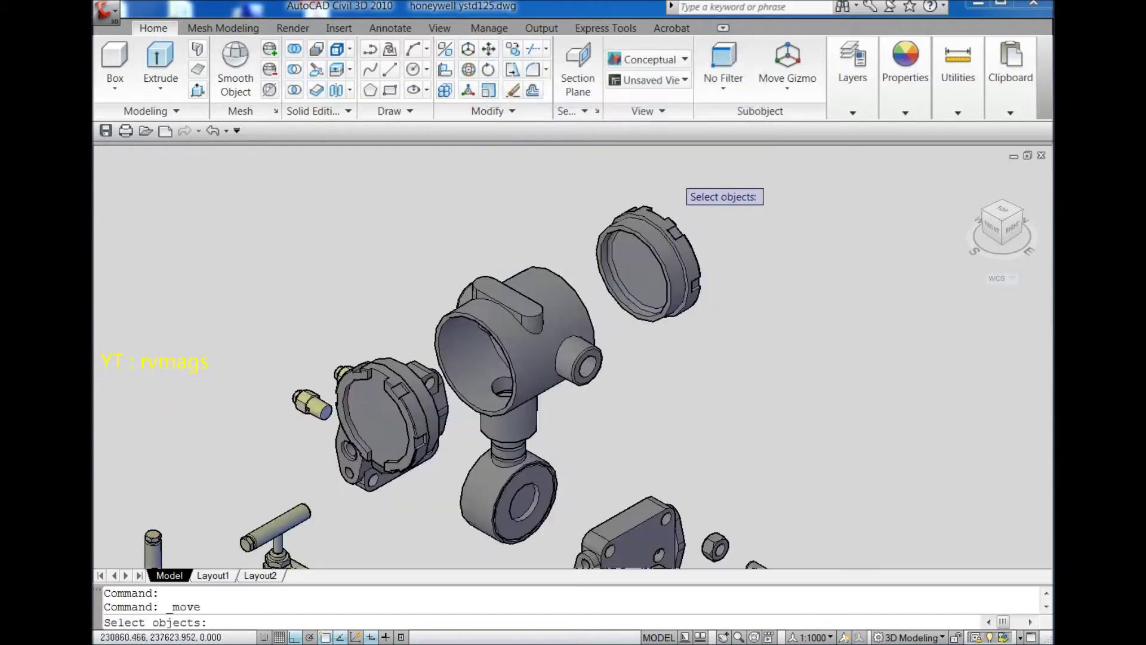
left_click(638, 298)
key("Return")
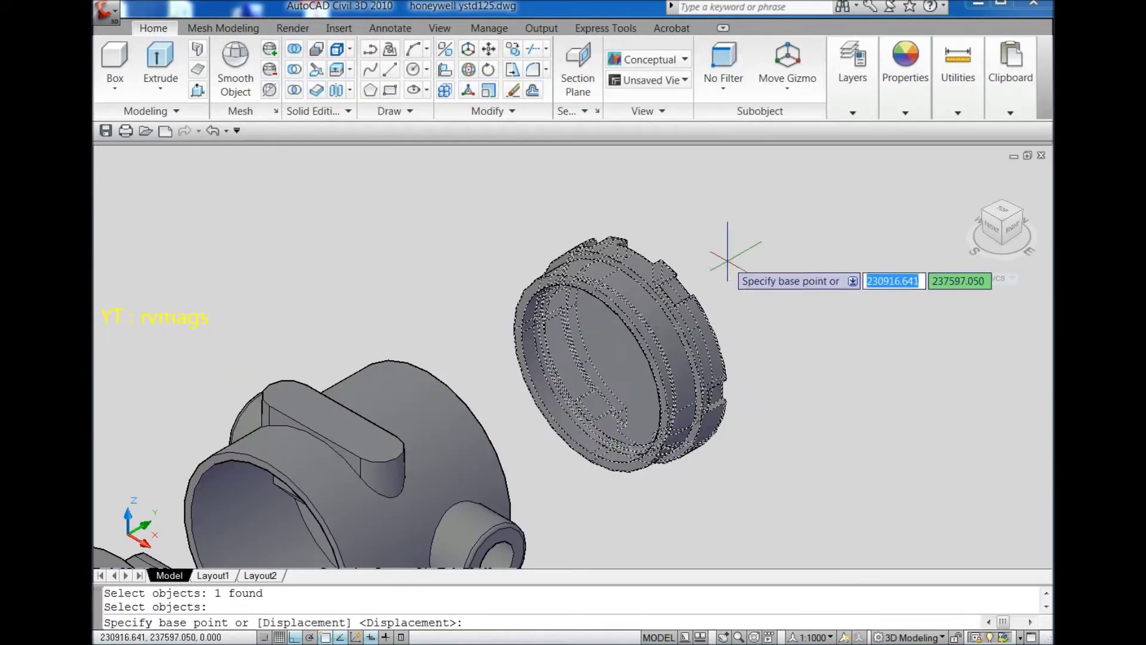
scroll(687, 233, "up", 4)
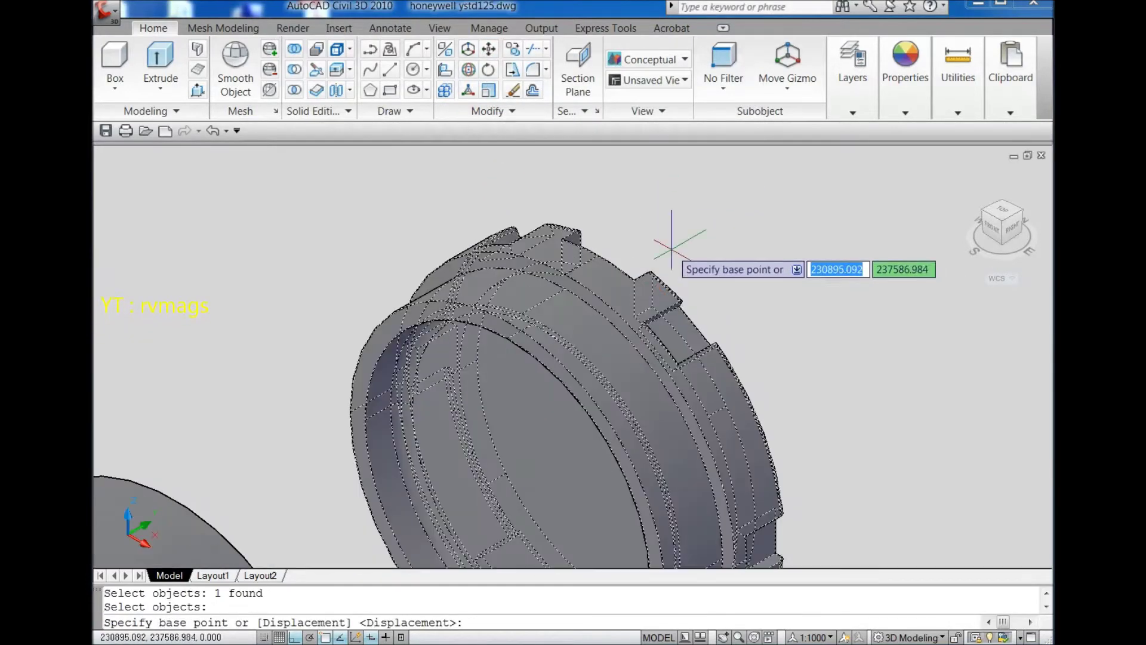
left_click(566, 274)
scroll(566, 274, "down", 4)
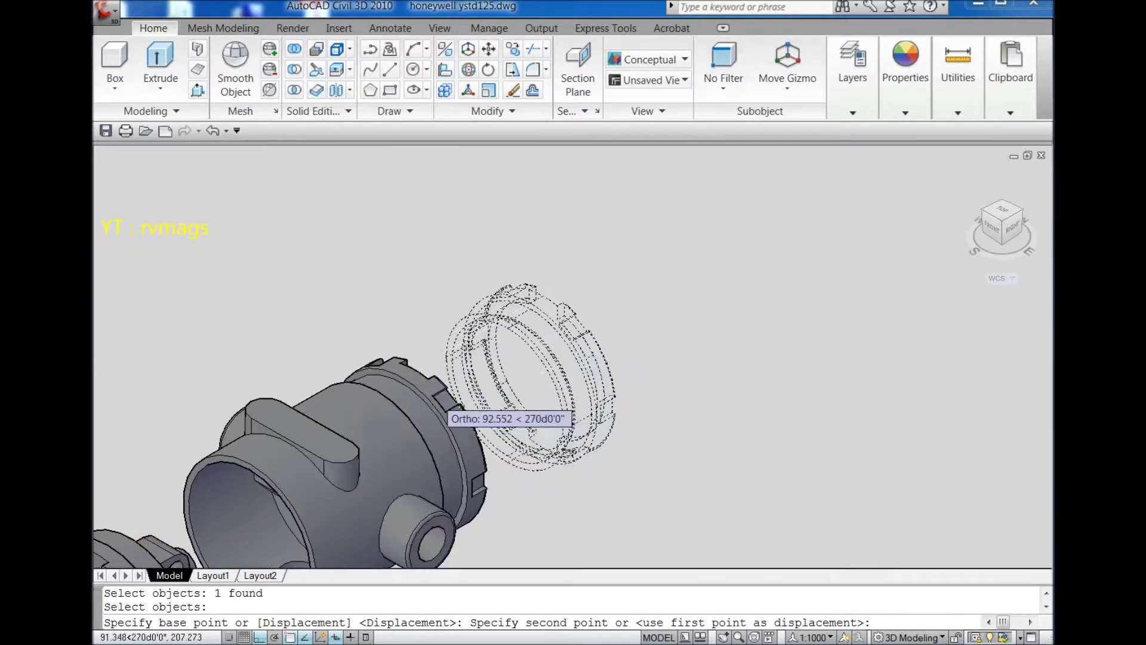
scroll(325, 415, "up", 3)
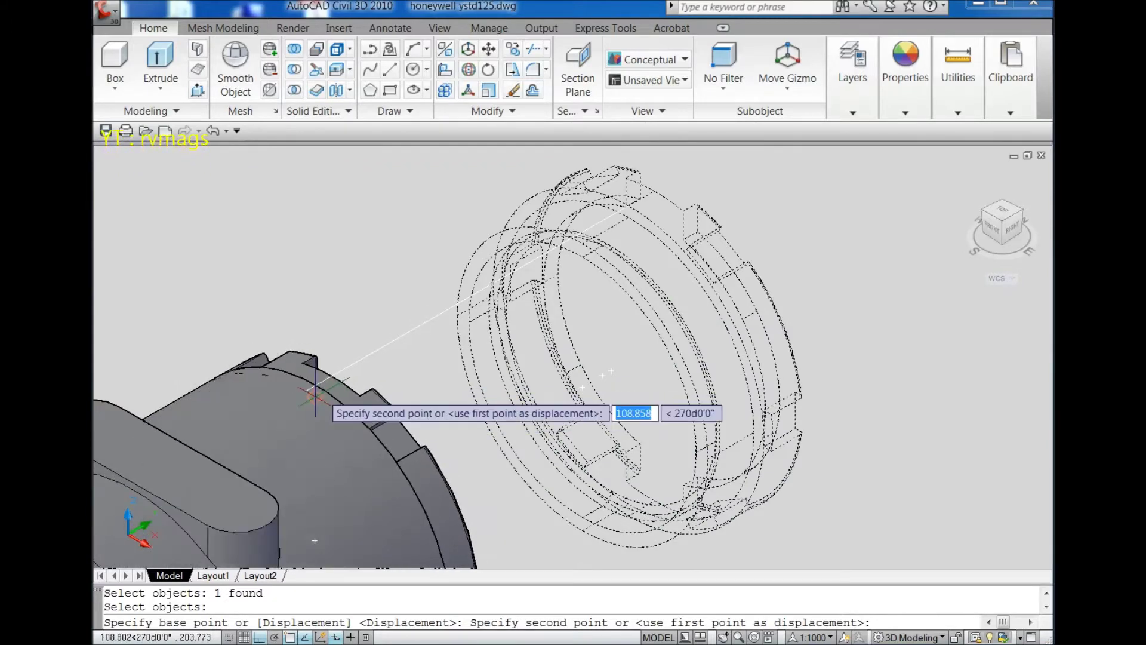
left_click(1021, 216)
scroll(656, 268, "up", 5)
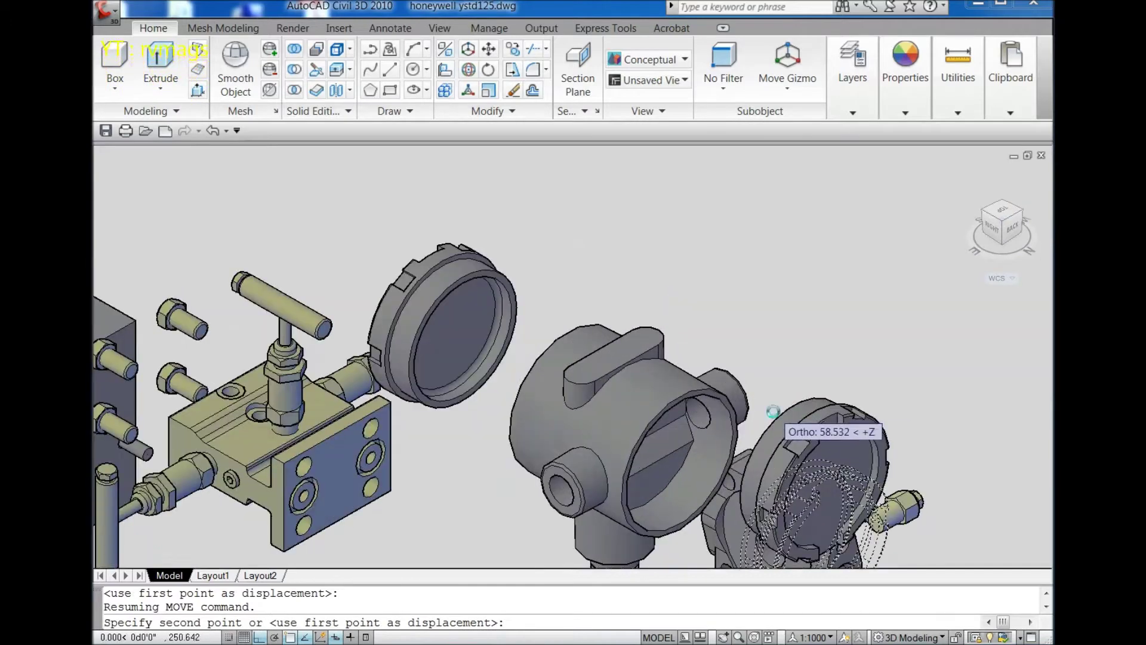
scroll(773, 412, "up", 3)
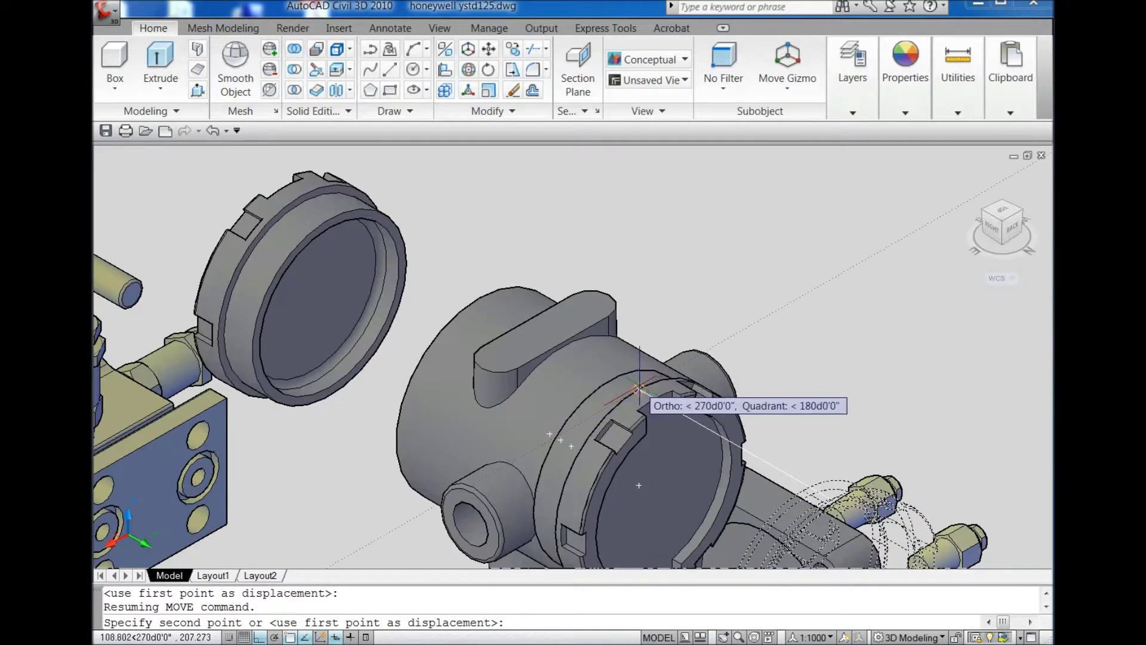
left_click(639, 389)
Start moving the front end cap, using the top point of its shoulder edge as the base point
scroll(477, 275, "down", 3)
scroll(473, 272, "up", 6)
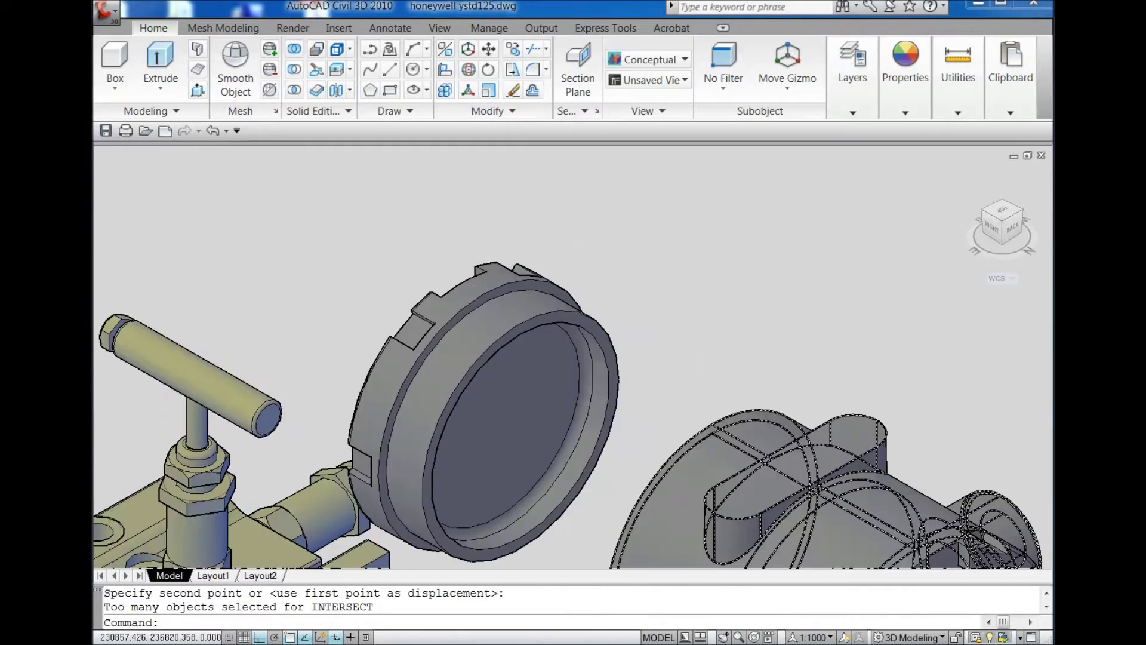
left_click(474, 273)
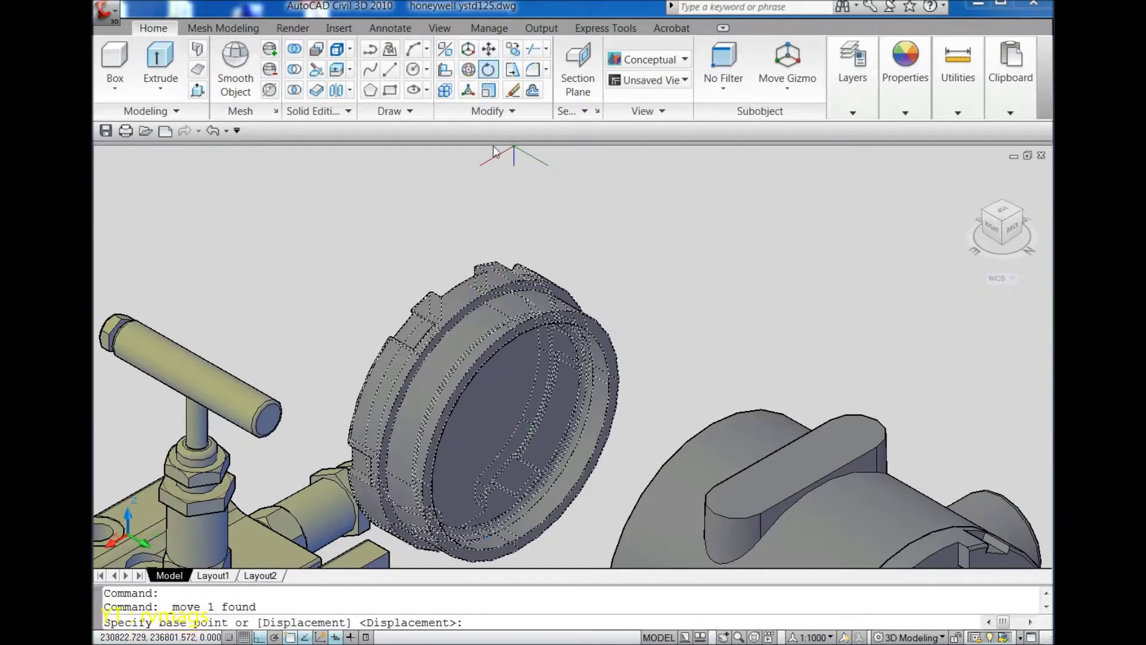
scroll(476, 299, "up", 3)
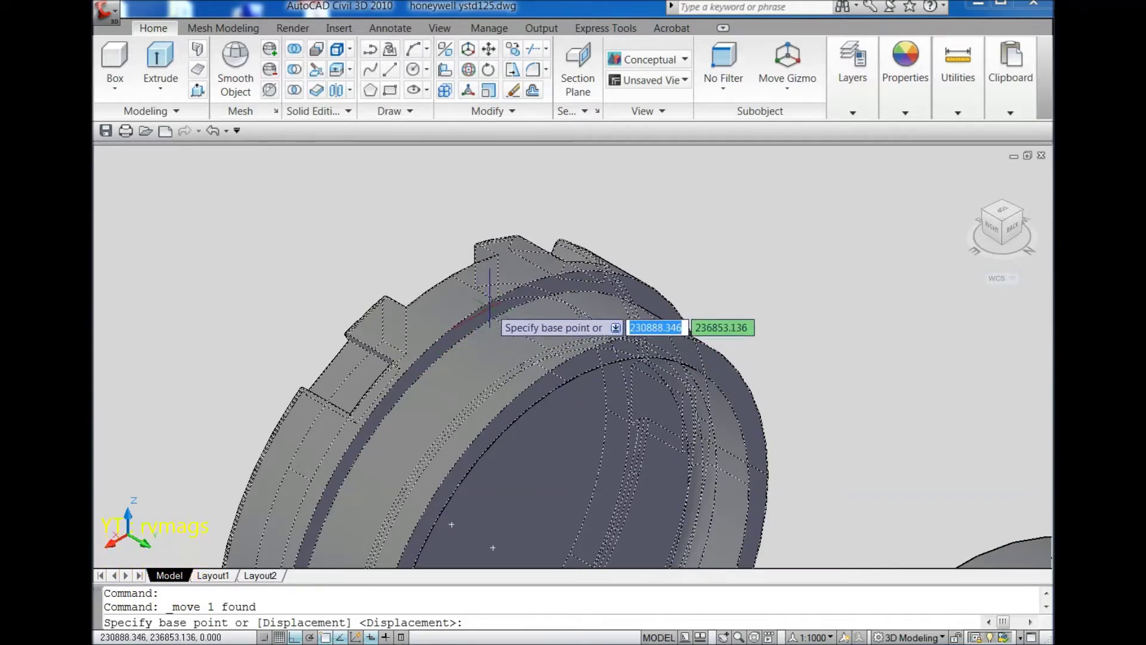
scroll(498, 302, "up", 2)
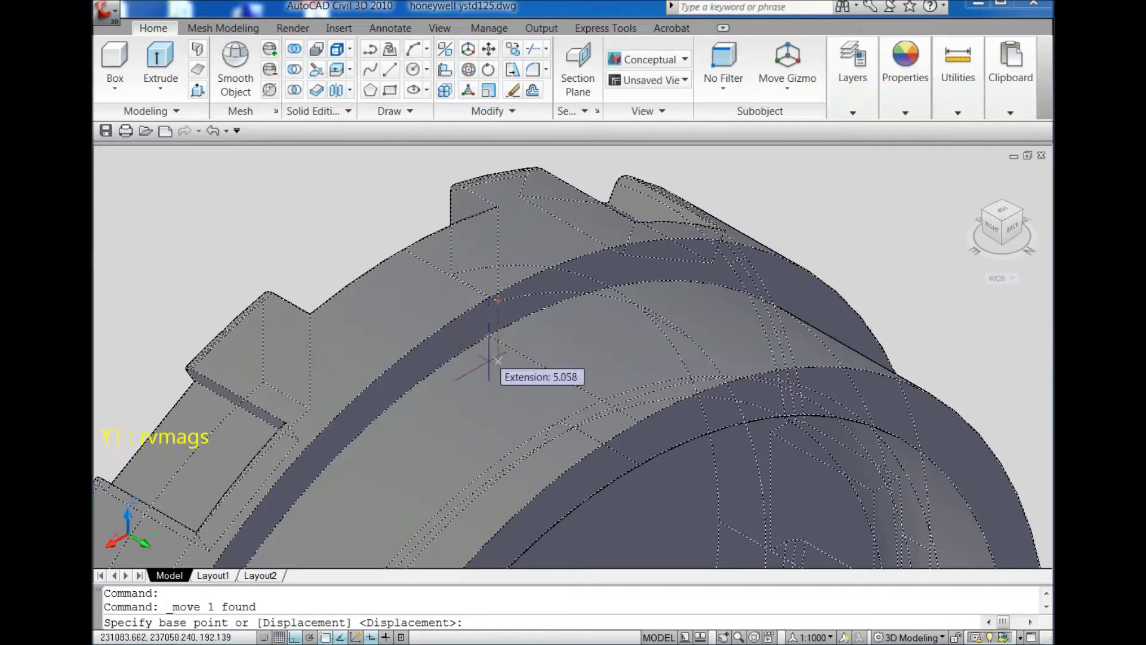
scroll(630, 312, "down", 2)
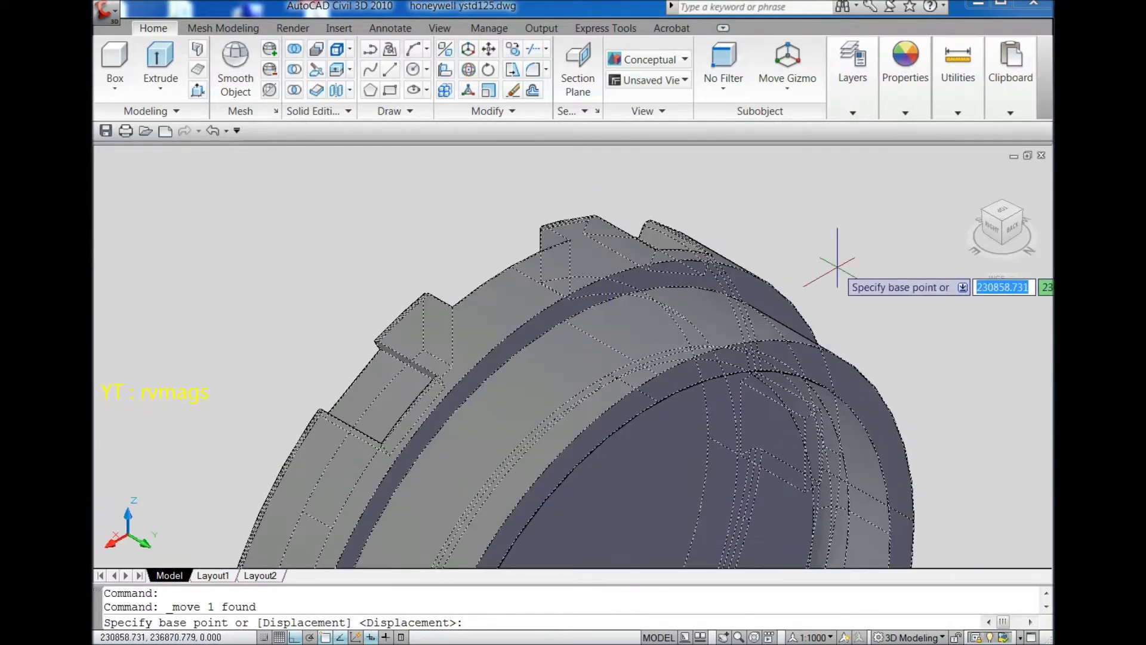
left_click(1021, 214)
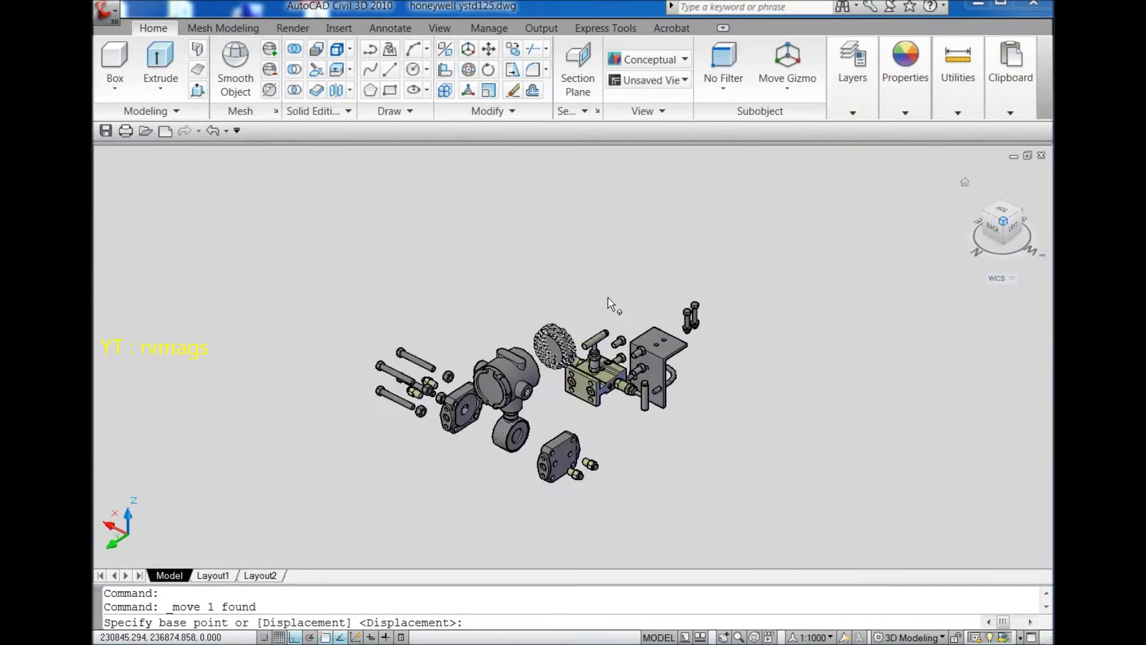
scroll(536, 354, "up", 4)
scroll(535, 358, "up", 5)
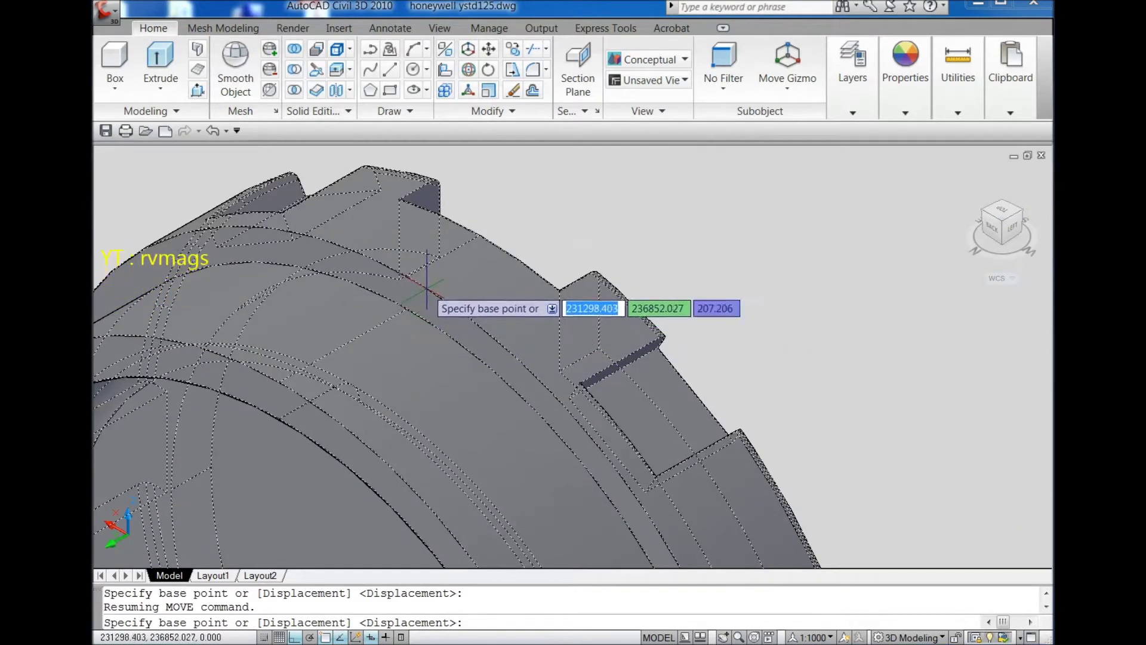
scroll(469, 331, "down", 2)
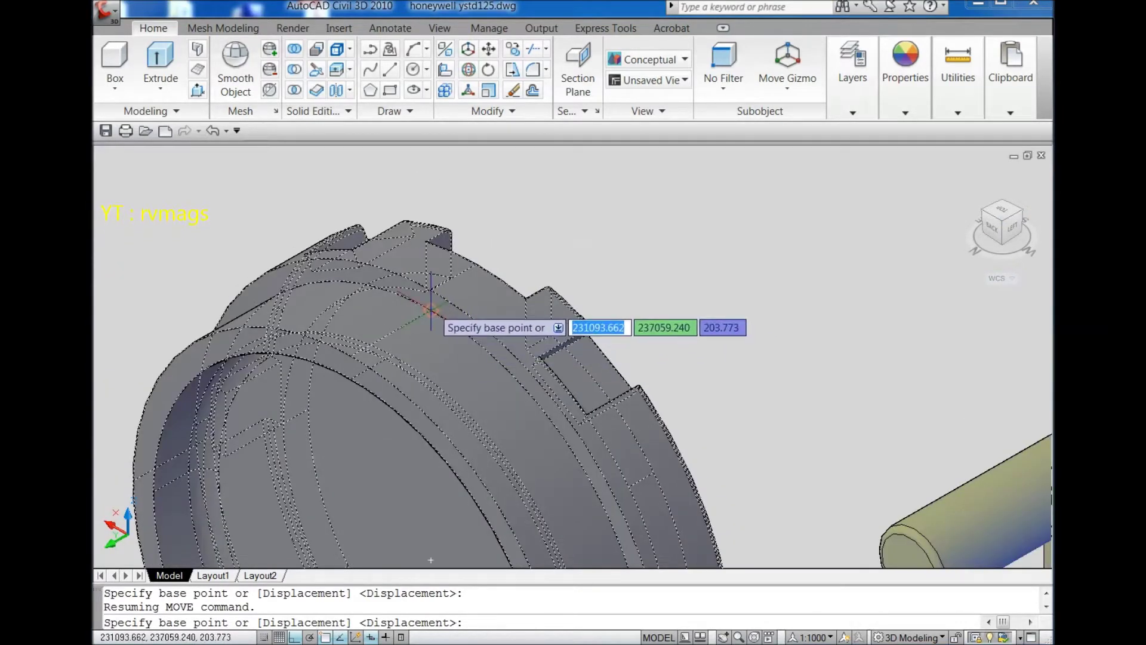
left_click(429, 292)
Seat the front cap on the housing by placing it at the top quadrant of the open rim
scroll(454, 298, "down", 4)
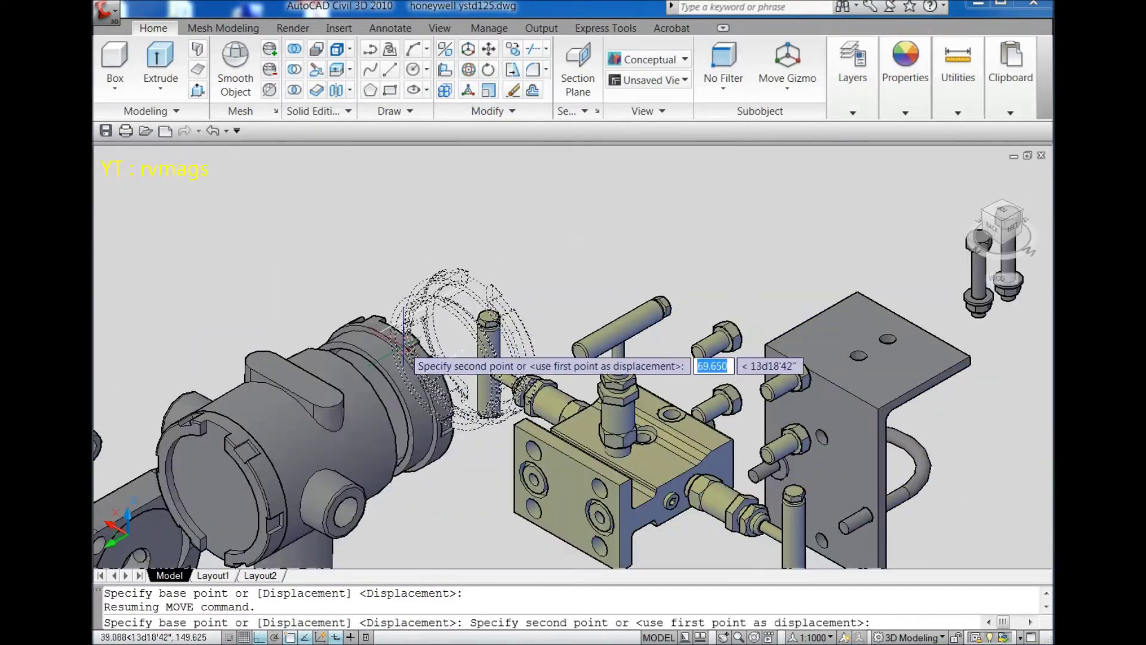
scroll(597, 310, "up", 4)
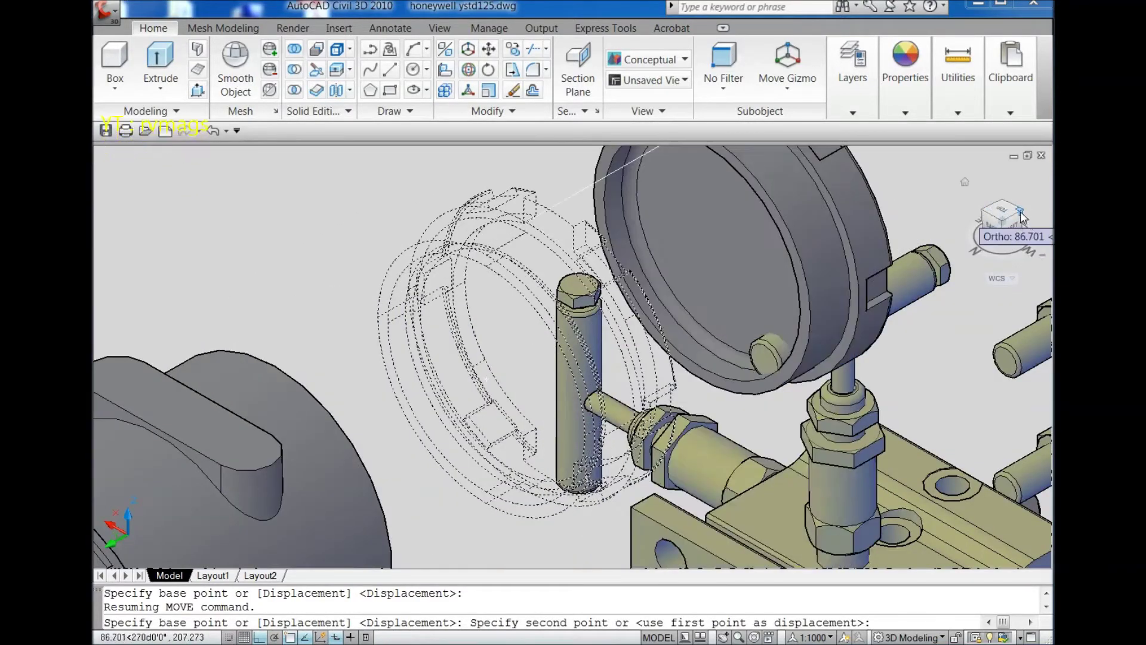
left_click(1022, 217)
scroll(480, 278, "up", 2)
scroll(478, 225, "up", 4)
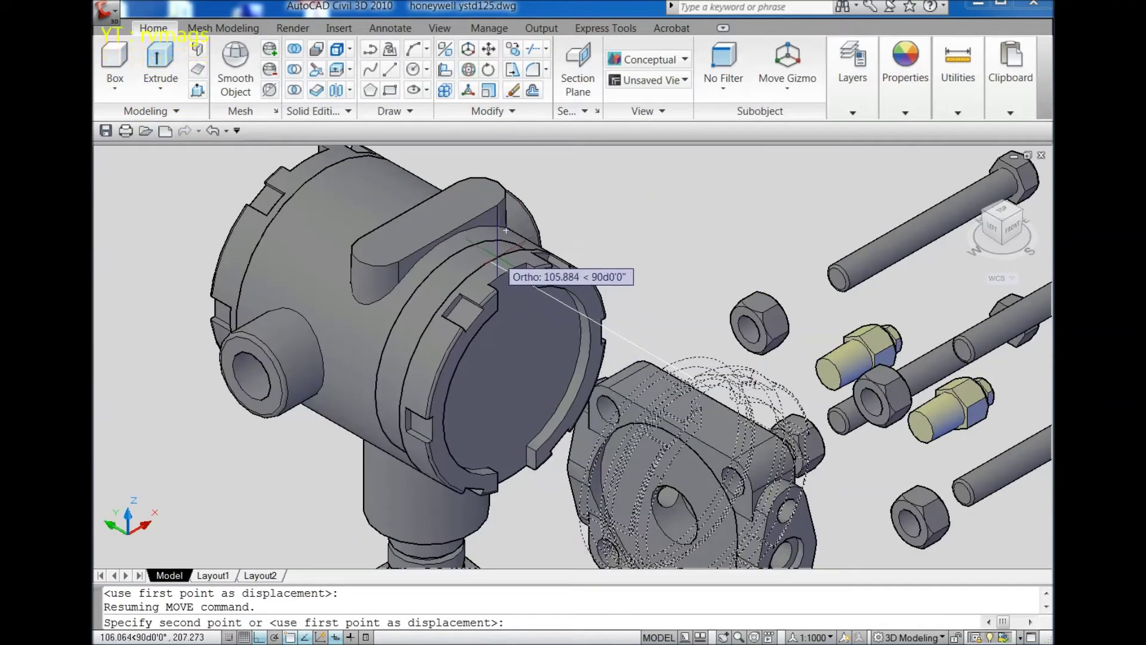
scroll(525, 317, "up", 4)
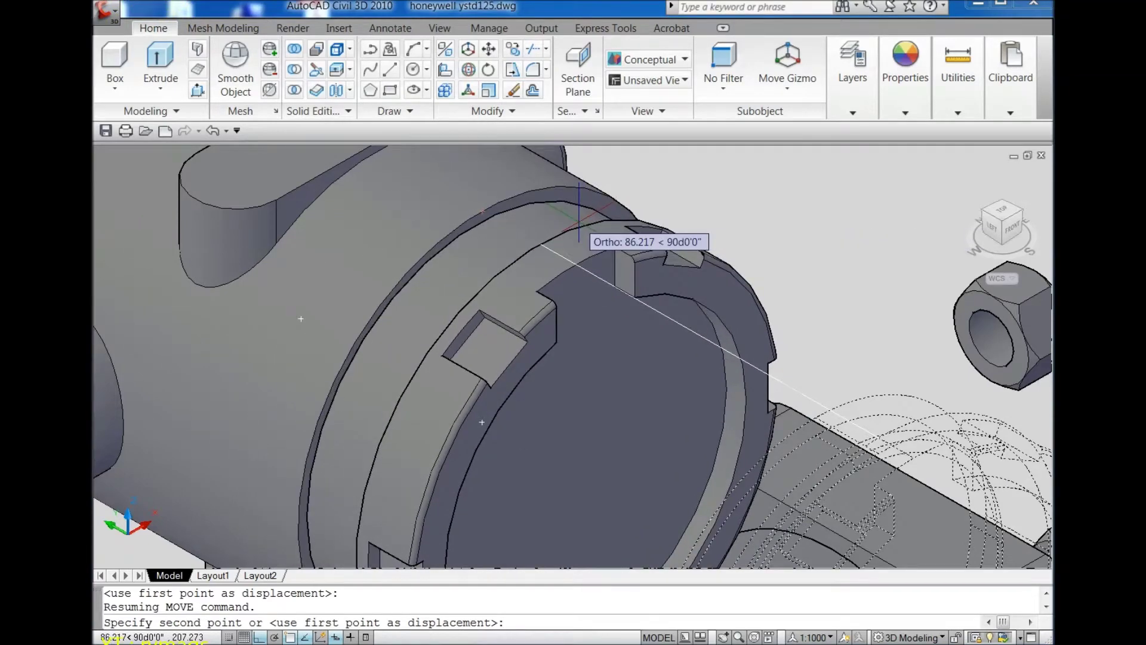
right_click(579, 223, "shift")
left_click(647, 407)
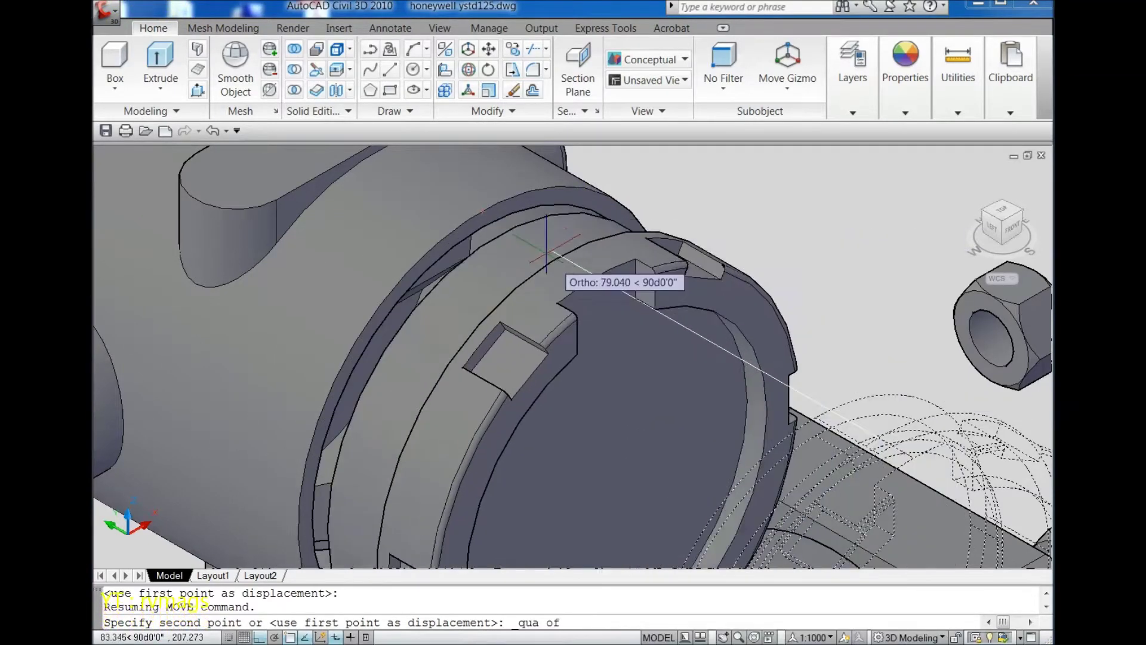
left_click(481, 210)
scroll(713, 325, "down", 6)
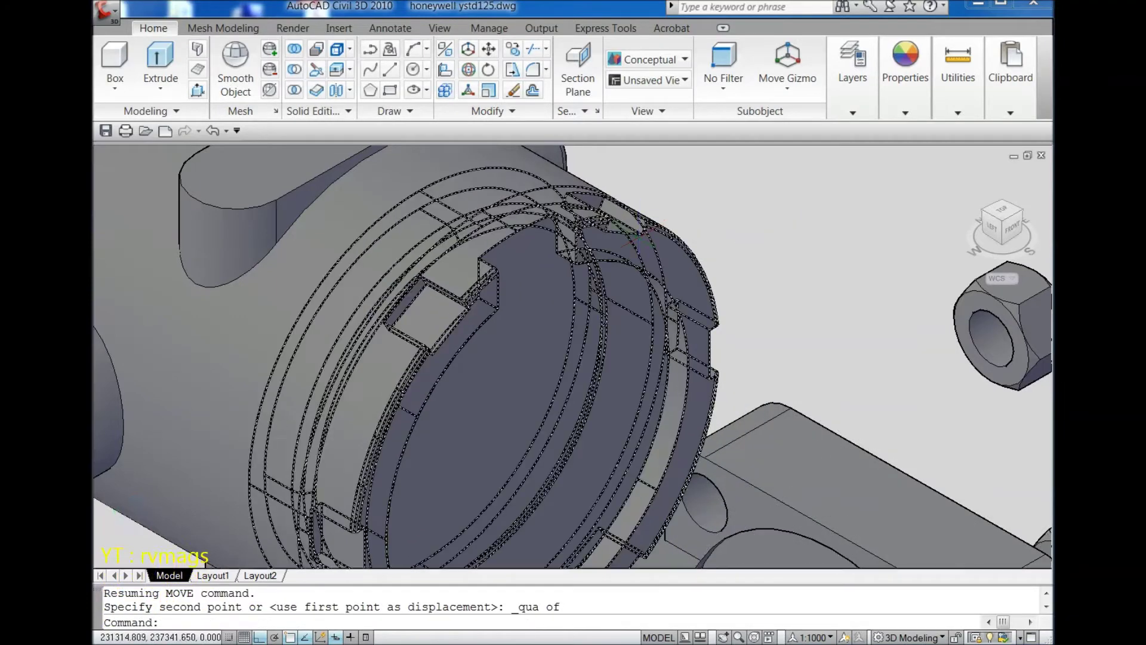
scroll(651, 353, "up", 5)
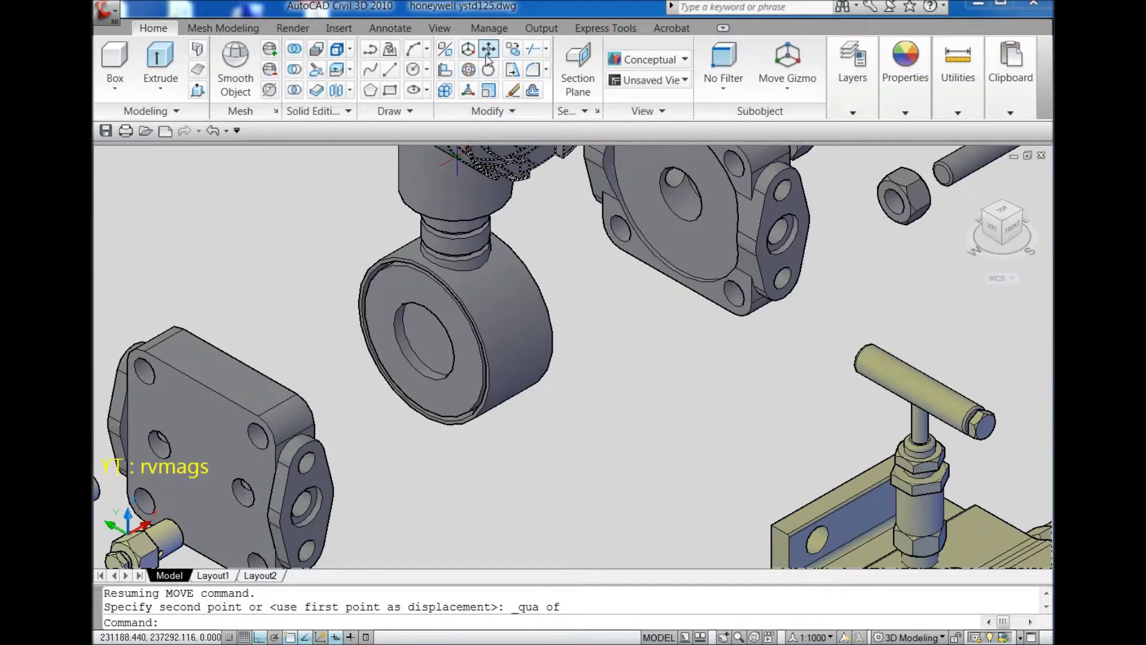
left_click(744, 271)
key("Return")
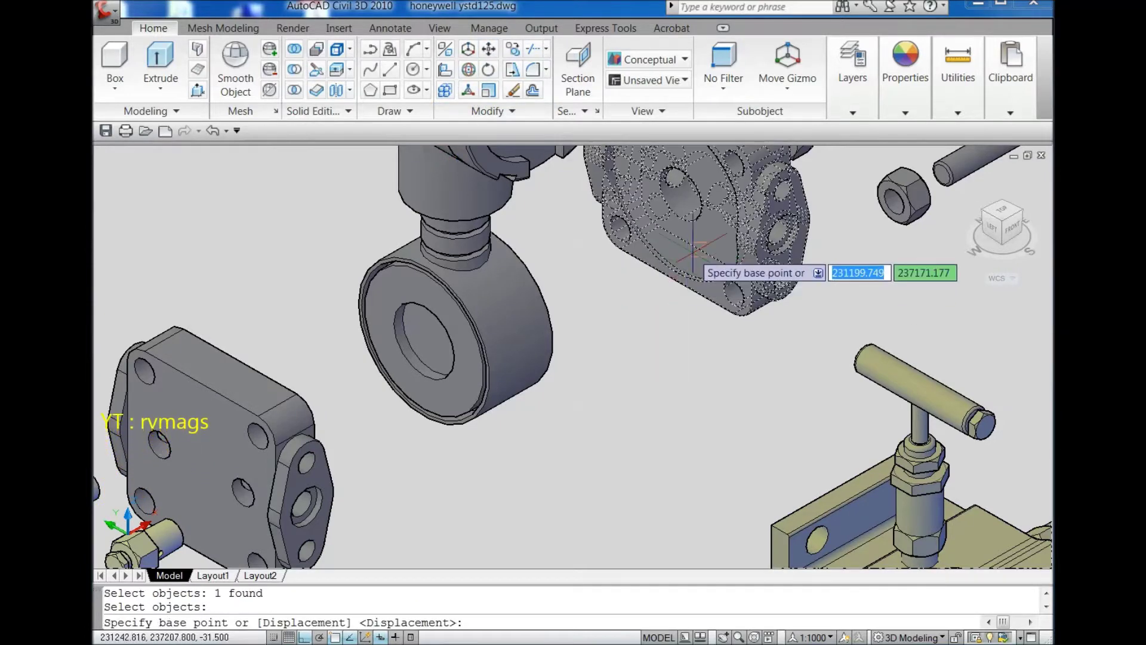
scroll(686, 292, "up", 5)
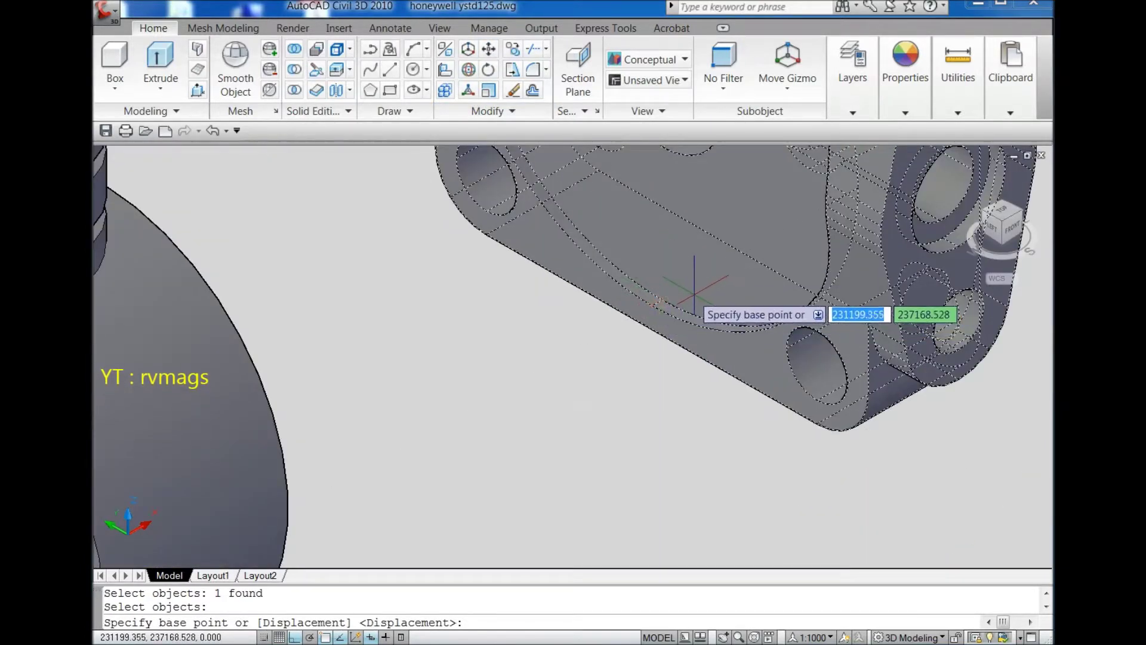
scroll(686, 311, "up", 3)
left_click(638, 304)
scroll(638, 303, "down", 5)
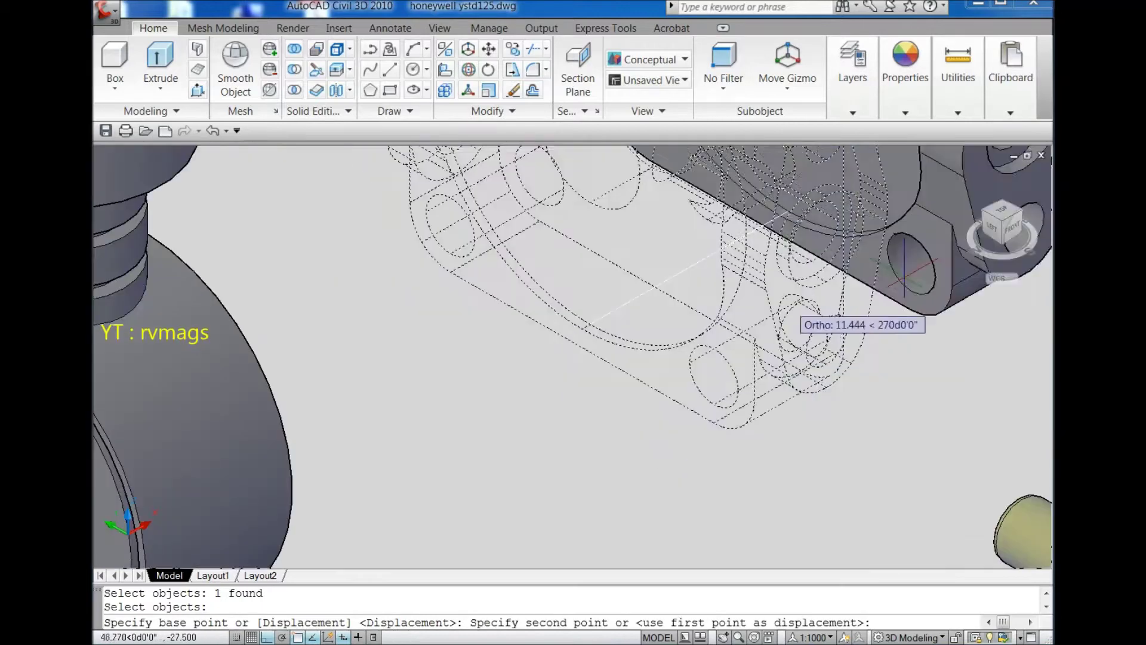
left_click(1020, 217)
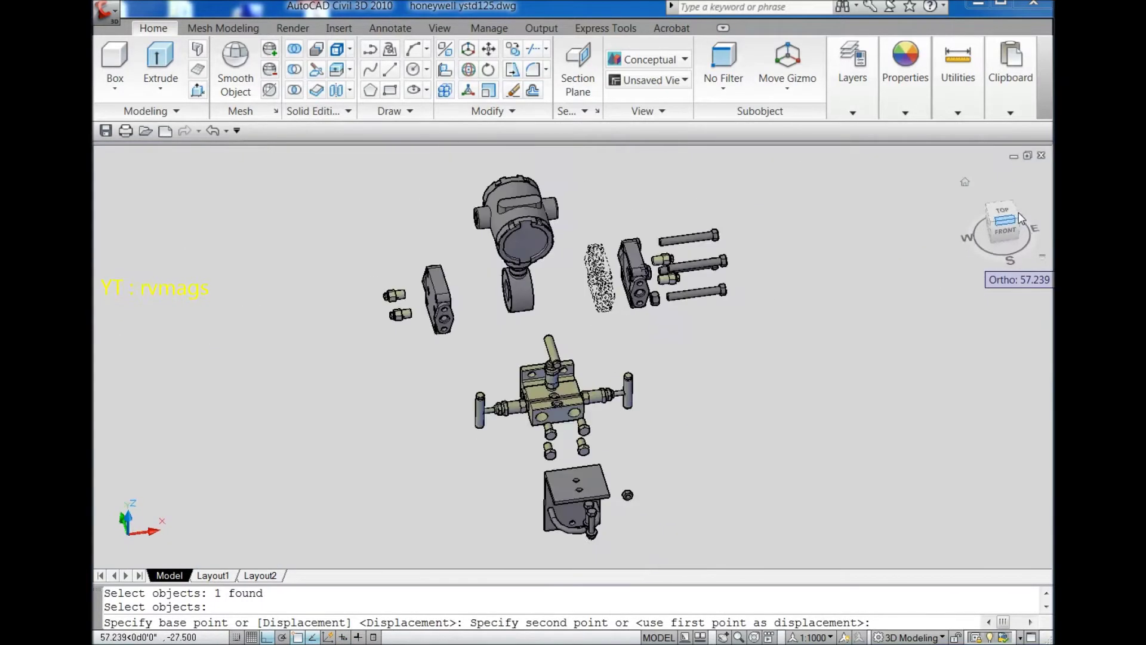
left_click(1016, 222)
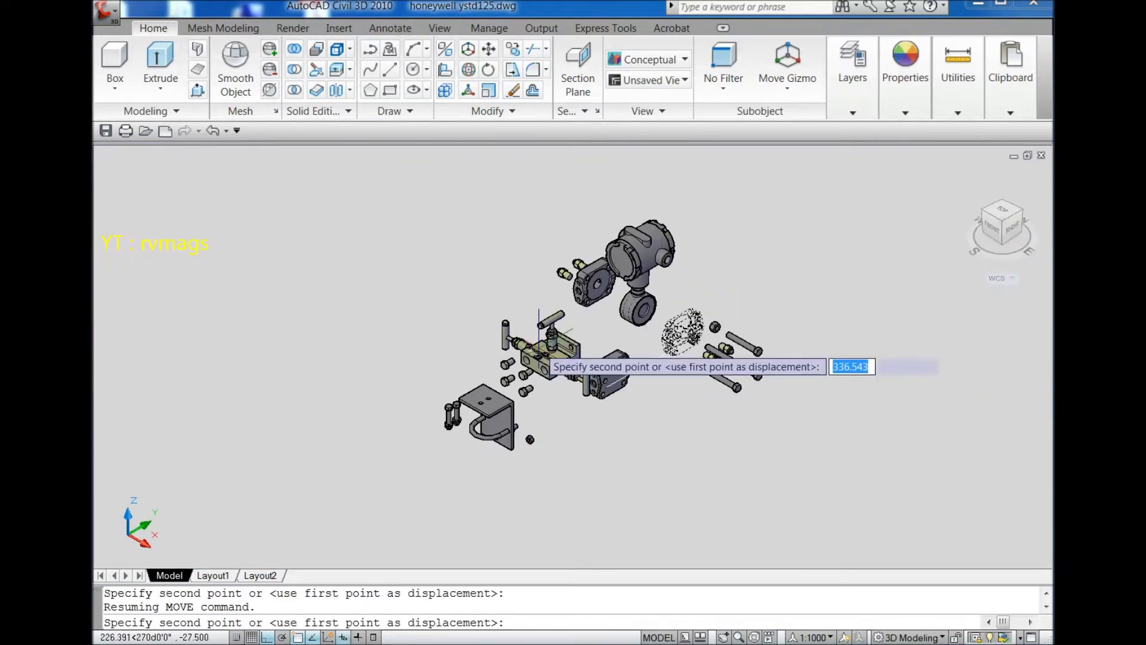
scroll(760, 331, "up", 7)
scroll(758, 333, "up", 6)
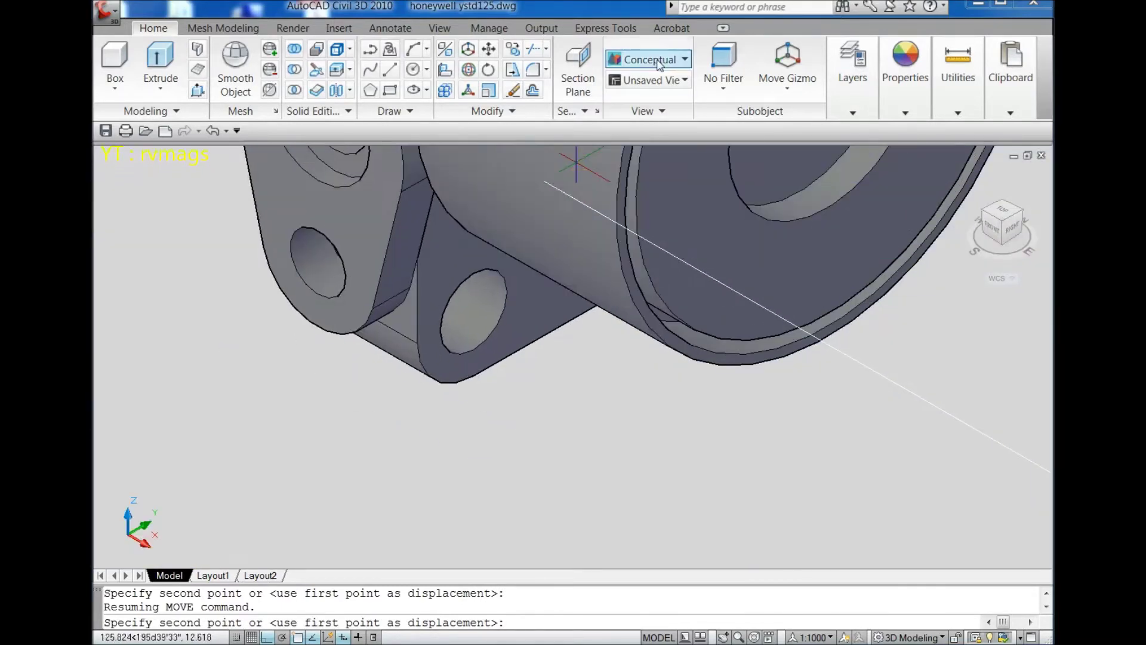
Switch the model's visual style to 3D Wireframe
left_click(649, 59)
left_click(788, 93)
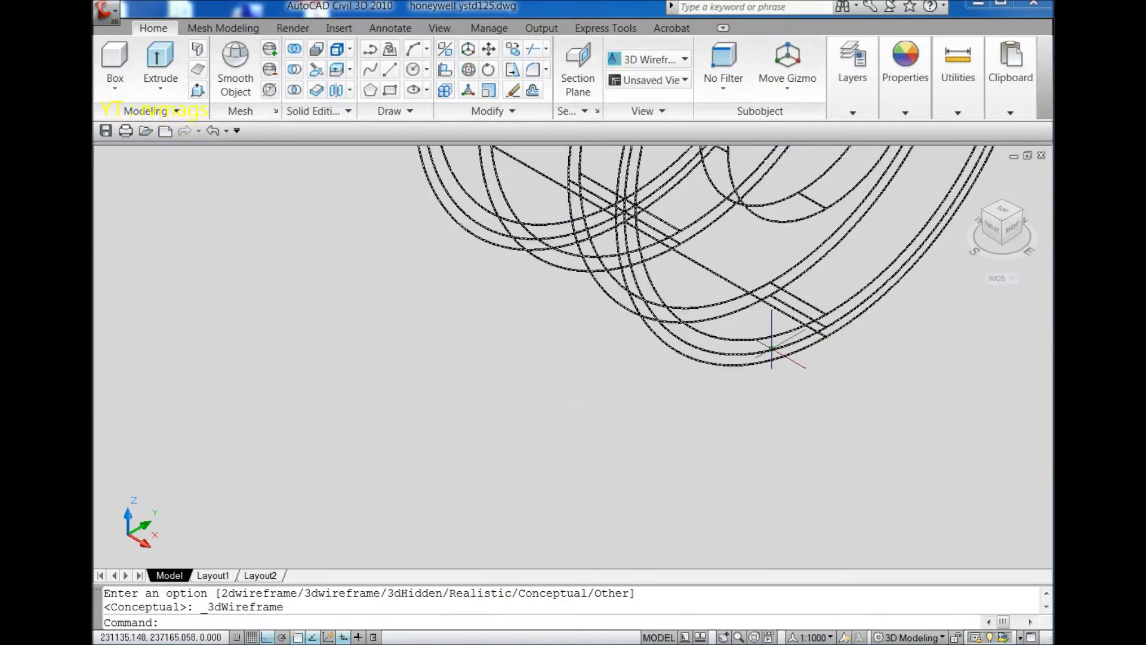
scroll(693, 369, "down", 5)
scroll(871, 350, "up", 4)
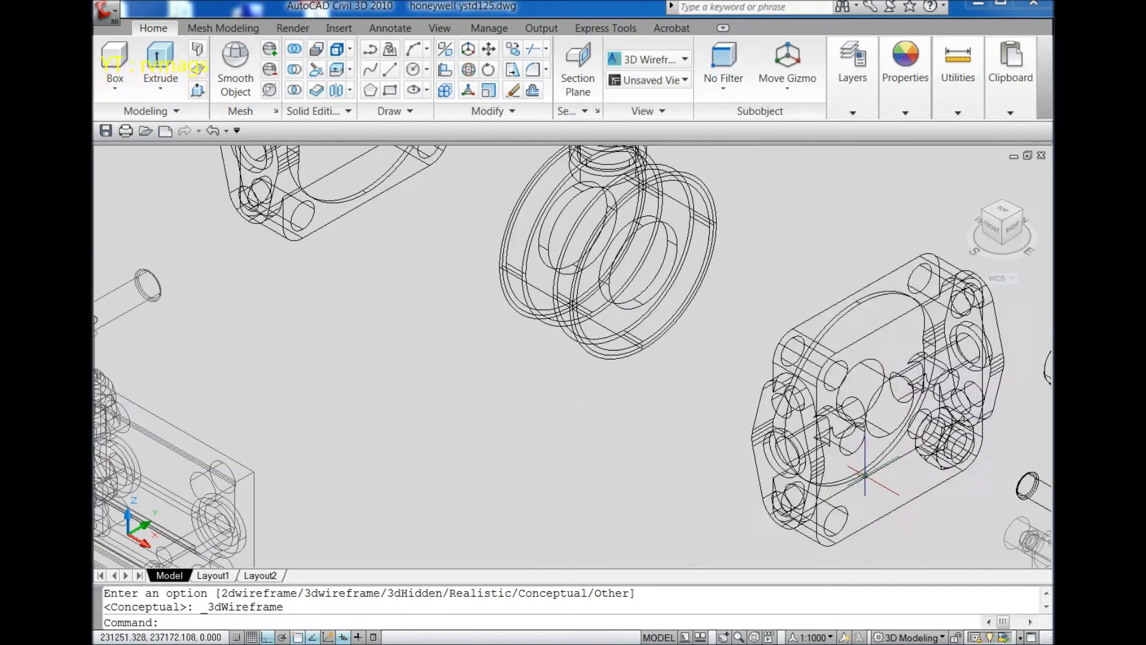
Start moving the process flange nearest the loose hex nuts, using the lower quadrant of its circular recess as the base point
left_click(865, 476)
left_click(636, 160)
left_click(488, 48)
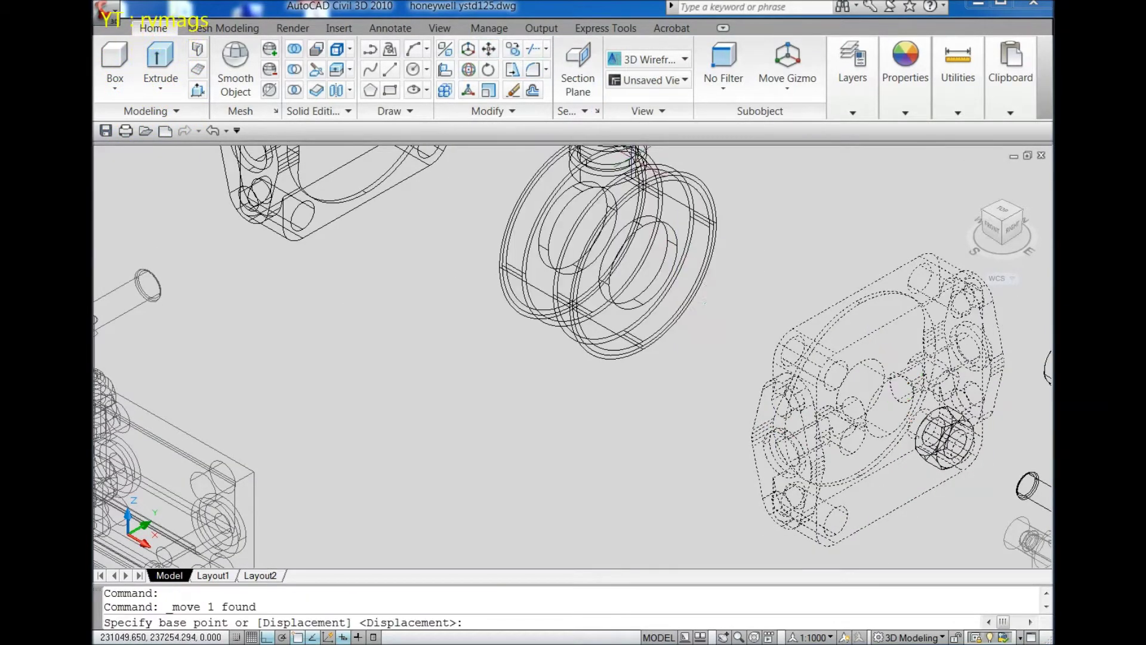
scroll(856, 511, "up", 5)
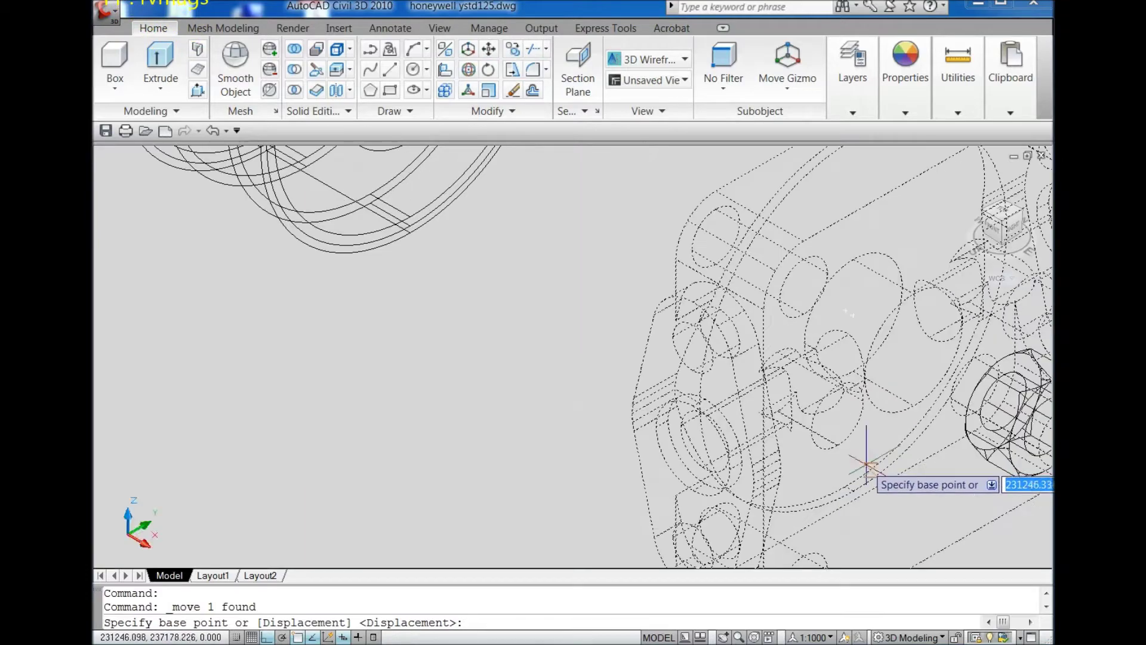
left_click(828, 504)
Seat the flange on the round meter body by placing it at the lower quadrant of the body's rim
scroll(776, 501, "down", 4)
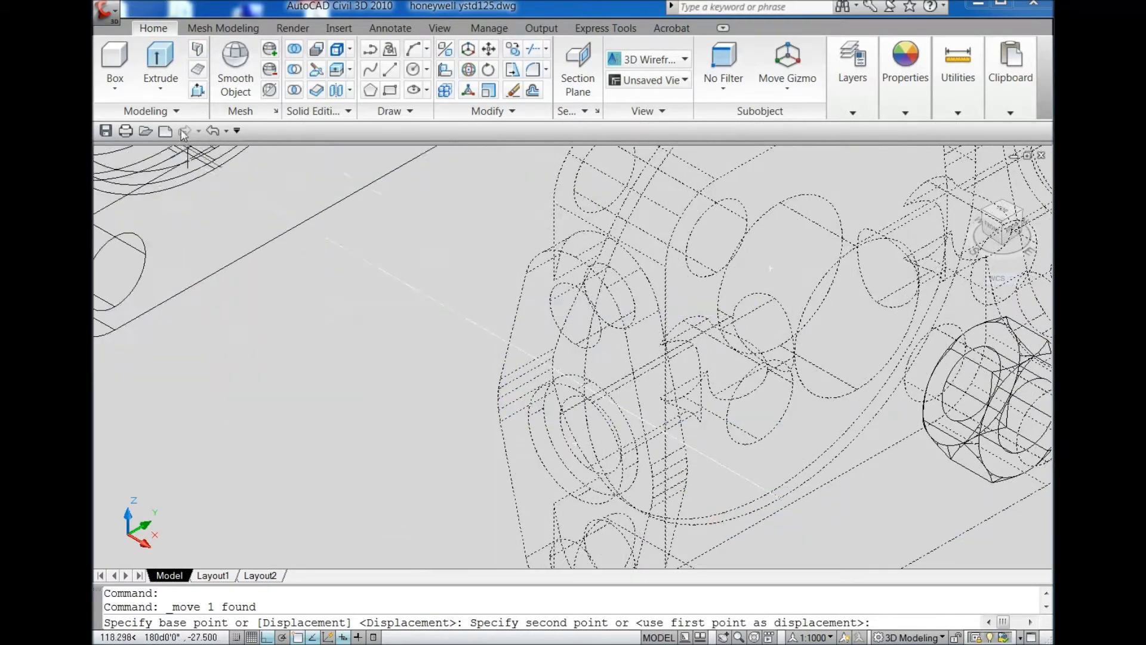
scroll(359, 304, "down", 5)
scroll(533, 376, "up", 8)
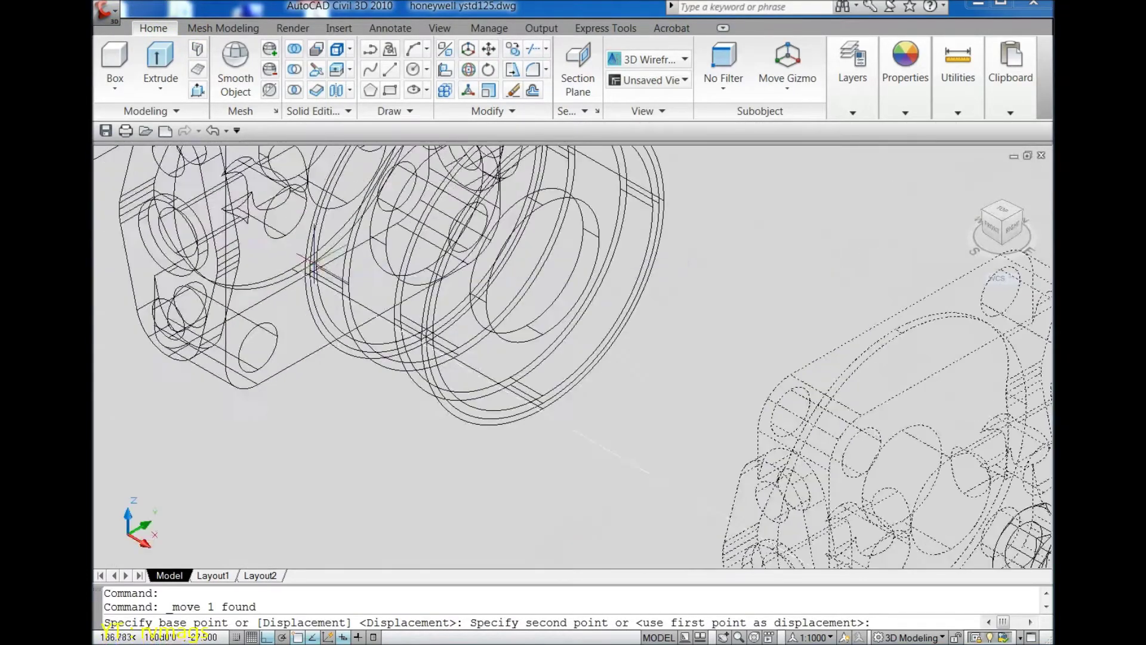
scroll(534, 376, "up", 5)
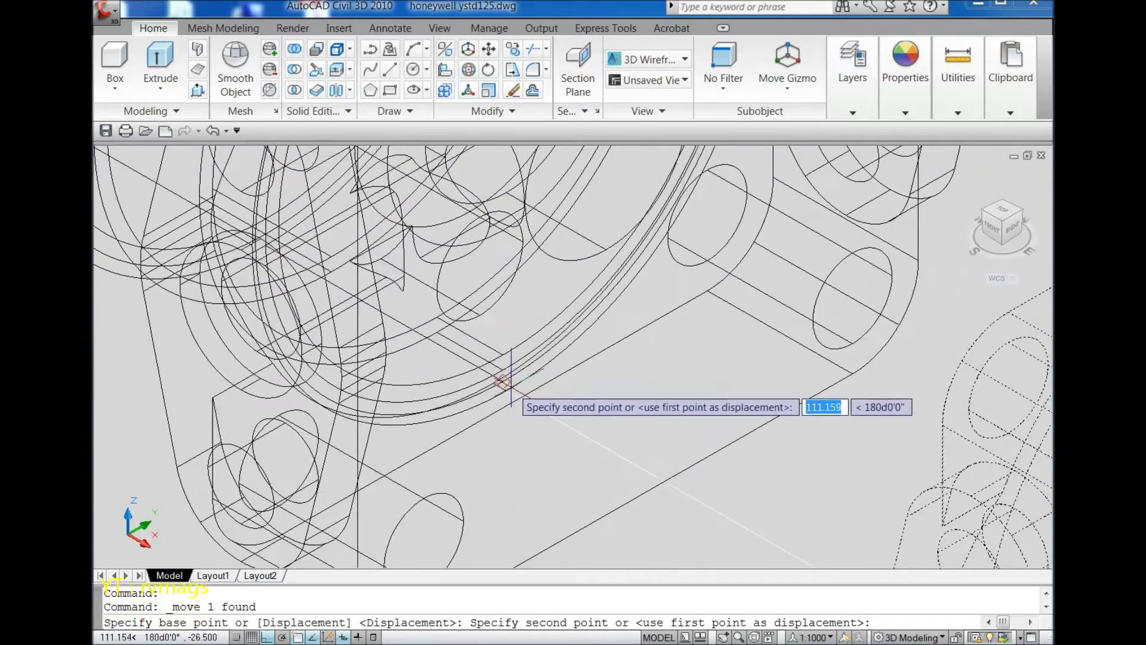
left_click(503, 381)
scroll(538, 406, "down", 6)
scroll(663, 448, "up", 2)
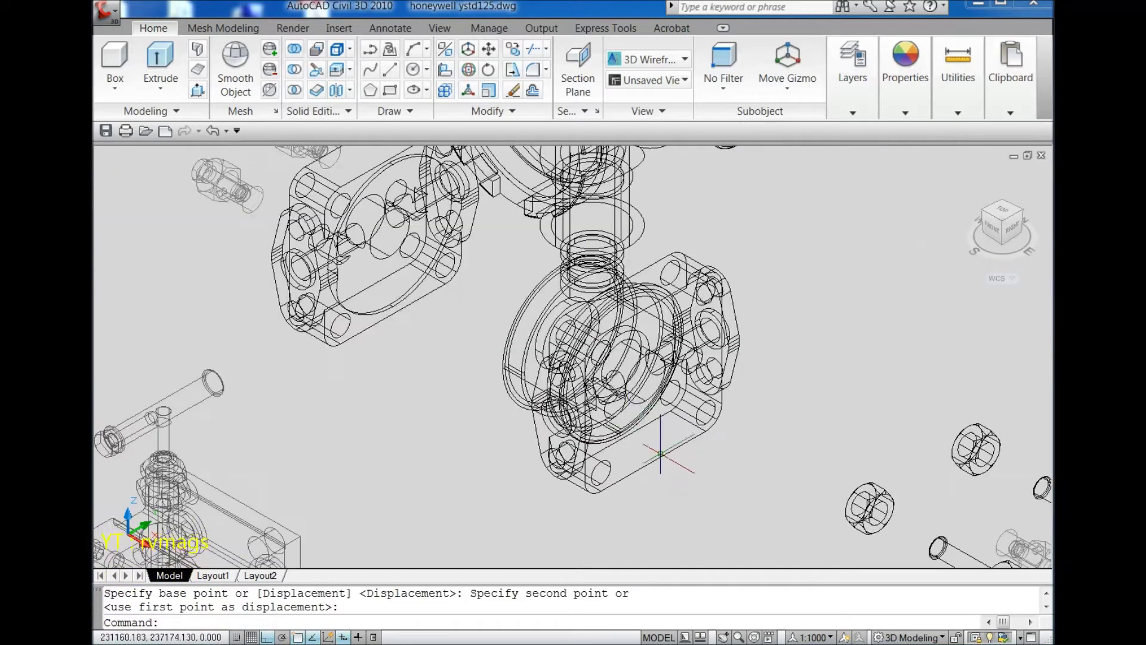
Switch the model's visual style to Conceptual
left_click(659, 62)
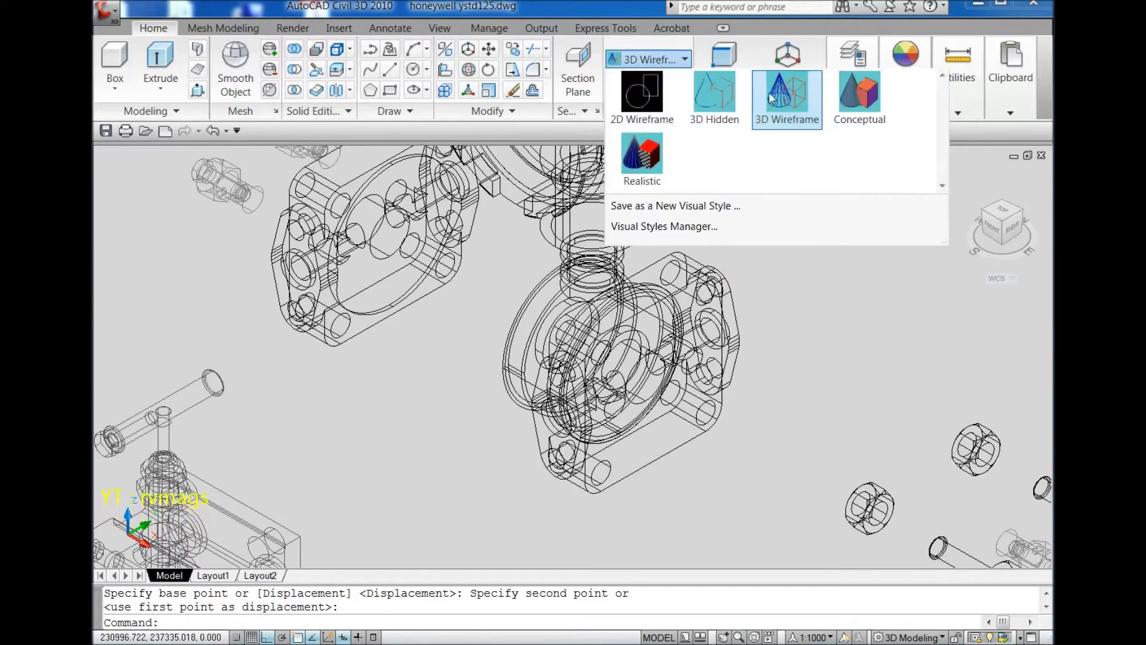
left_click(847, 99)
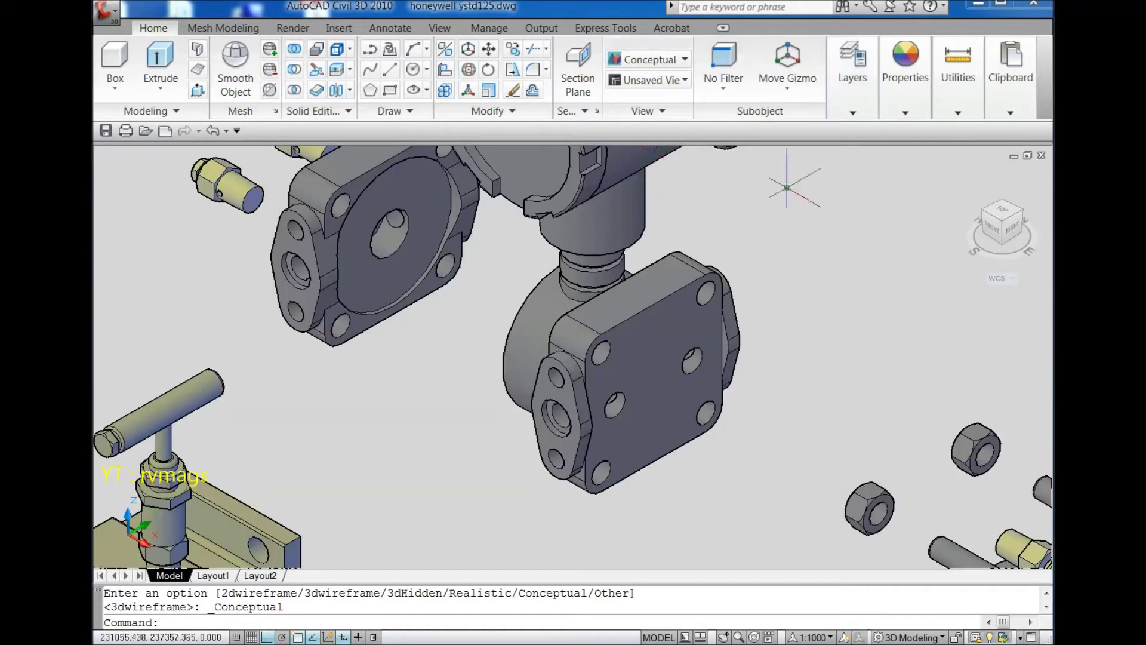
left_click(1003, 204)
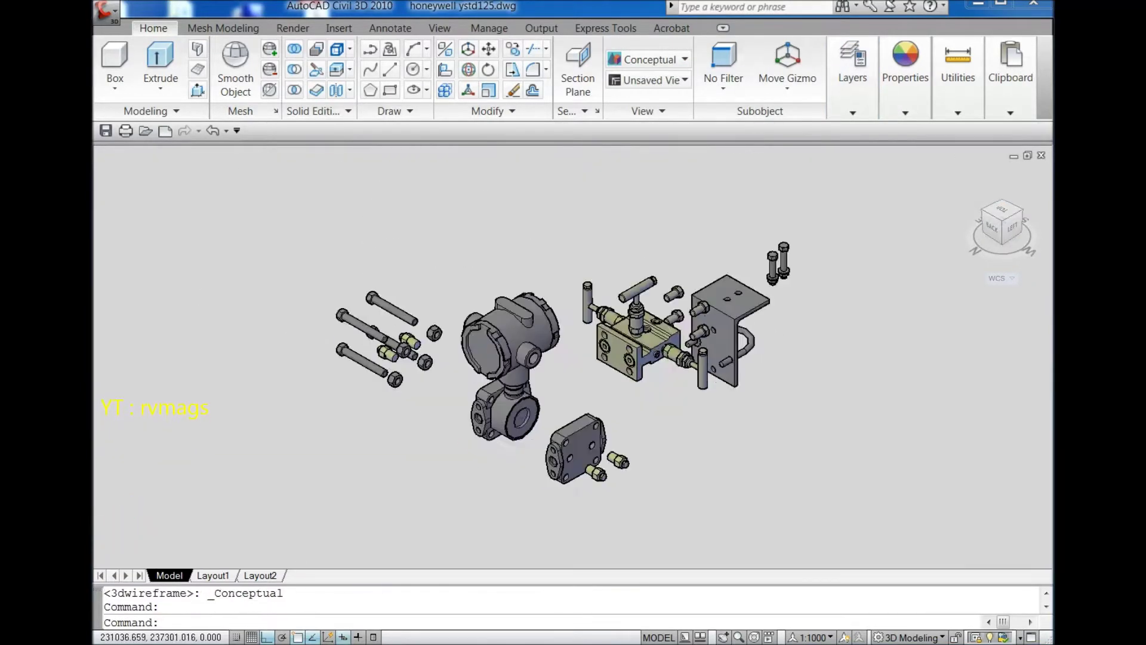
scroll(469, 425, "up", 5)
scroll(469, 425, "up", 3)
scroll(746, 420, "down", 4)
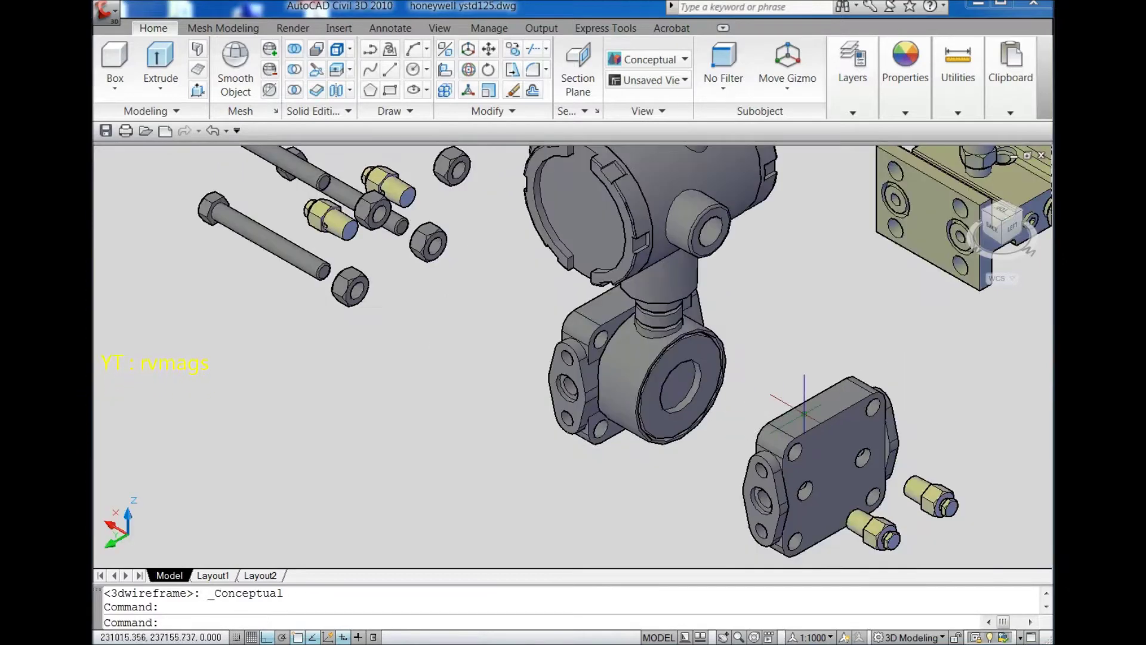
Start moving the remaining process flange, using the lower quadrant of its circular recess as the base point
left_click(982, 231)
scroll(890, 300, "up", 5)
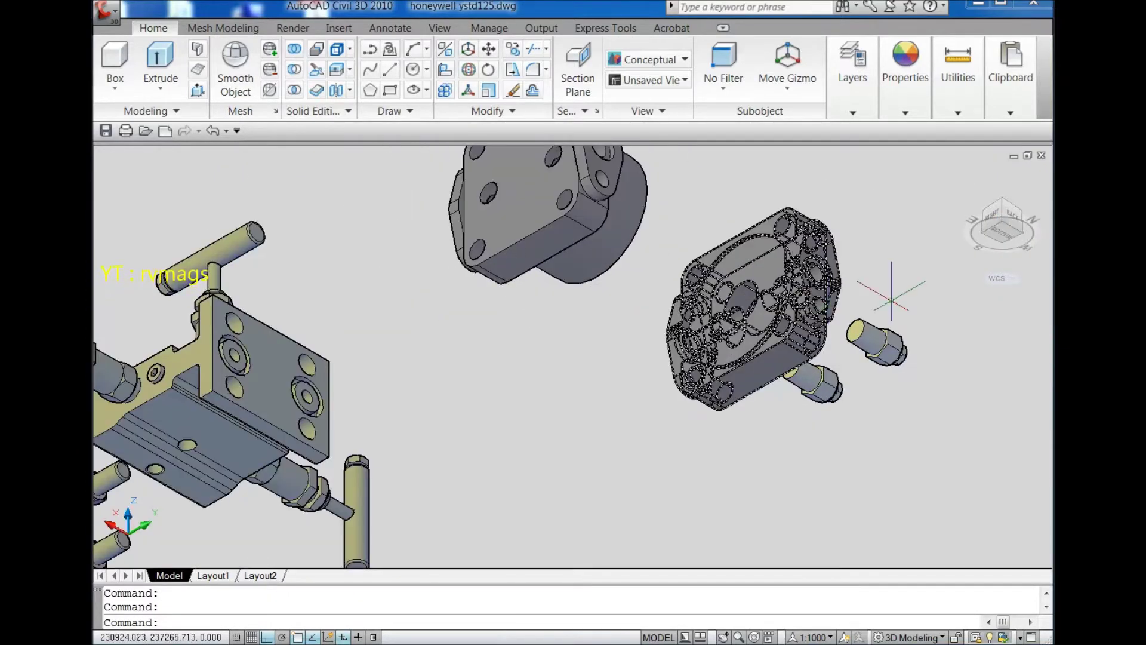
left_click(1002, 203)
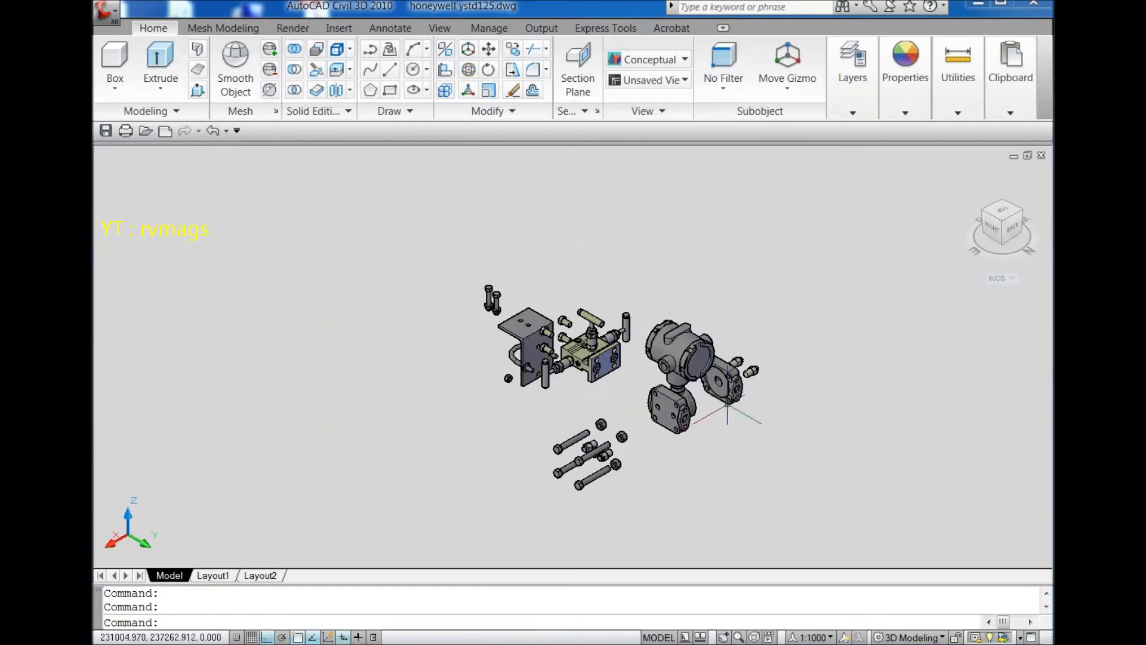
scroll(794, 375, "up", 5)
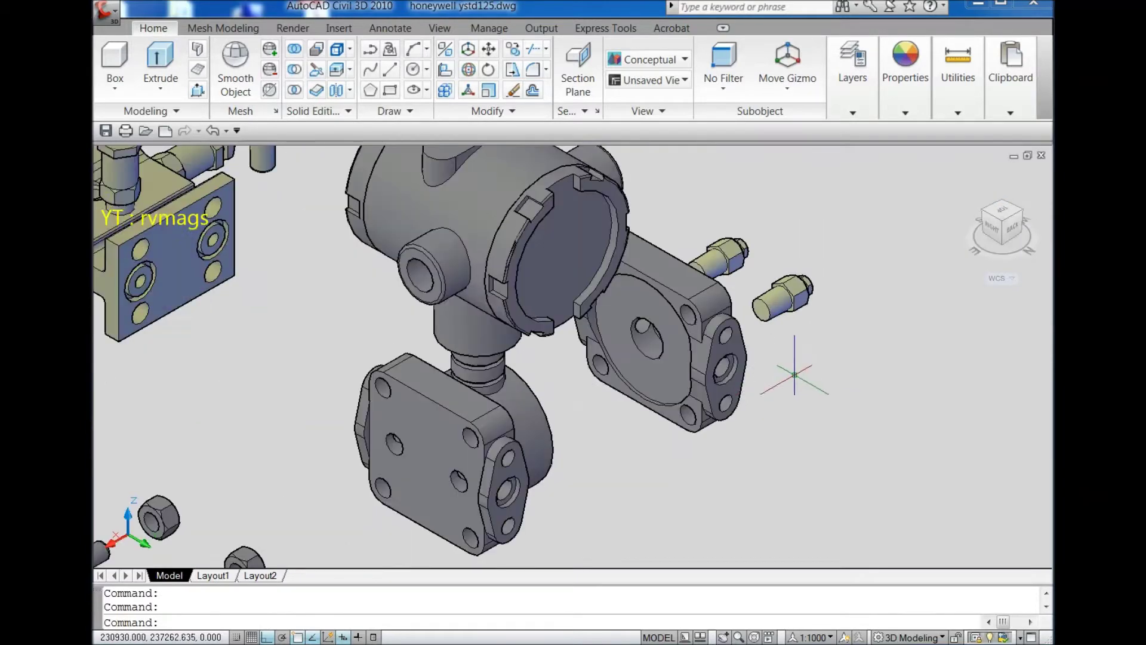
left_click(495, 52)
scroll(830, 406, "up", 6)
left_click(506, 363)
key("Return")
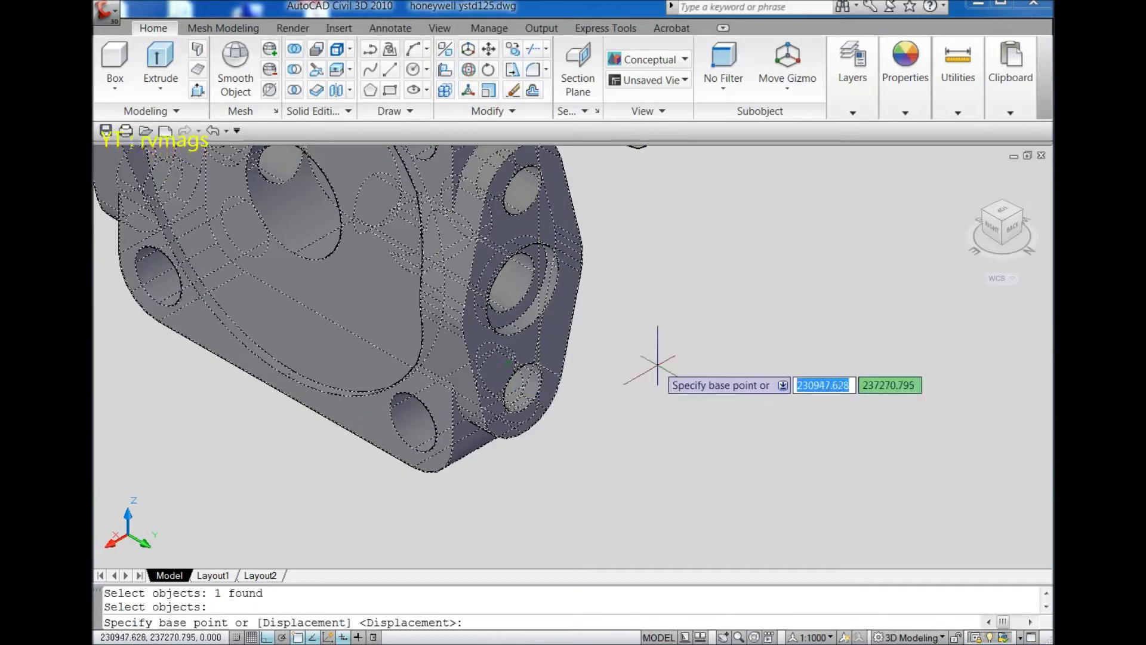
scroll(322, 373, "up", 3)
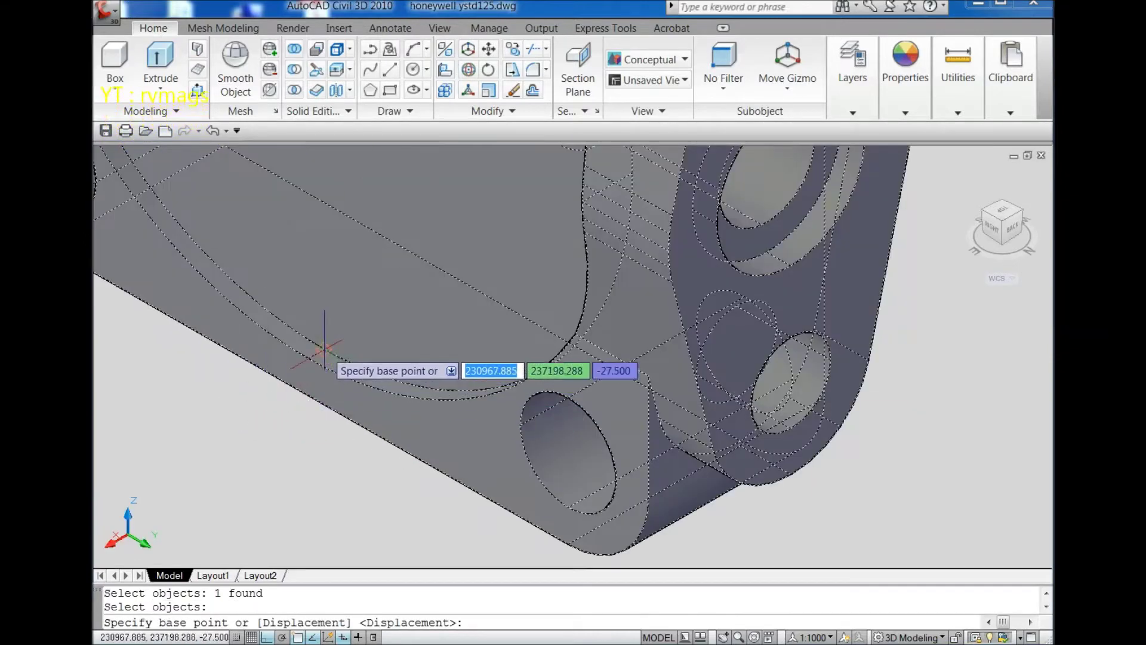
left_click(324, 349)
Seat the second flange against the opposite side of the meter body, at the lower quadrant of the body's rim
scroll(382, 352, "down", 5)
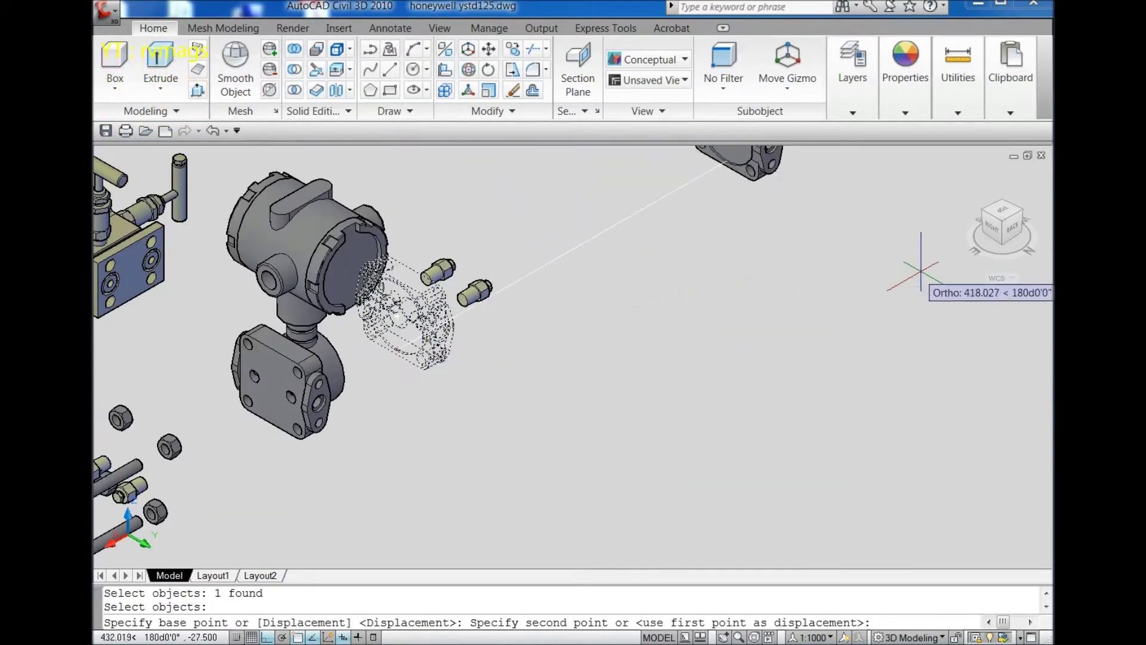
left_click(1021, 212)
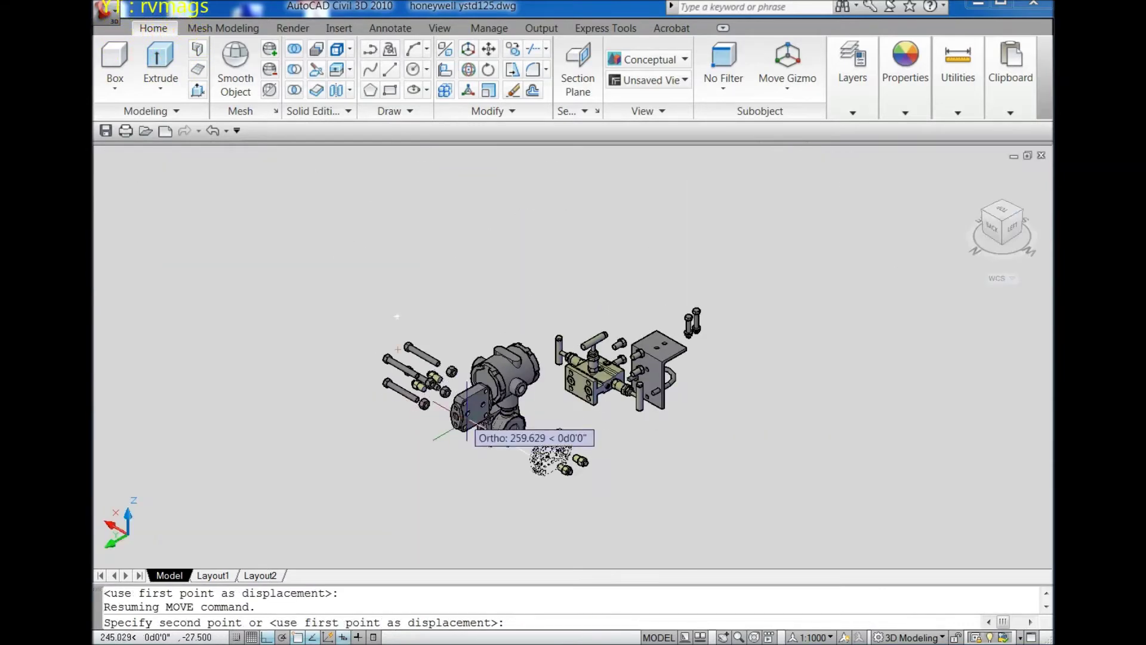
scroll(657, 466, "up", 5)
scroll(675, 466, "up", 6)
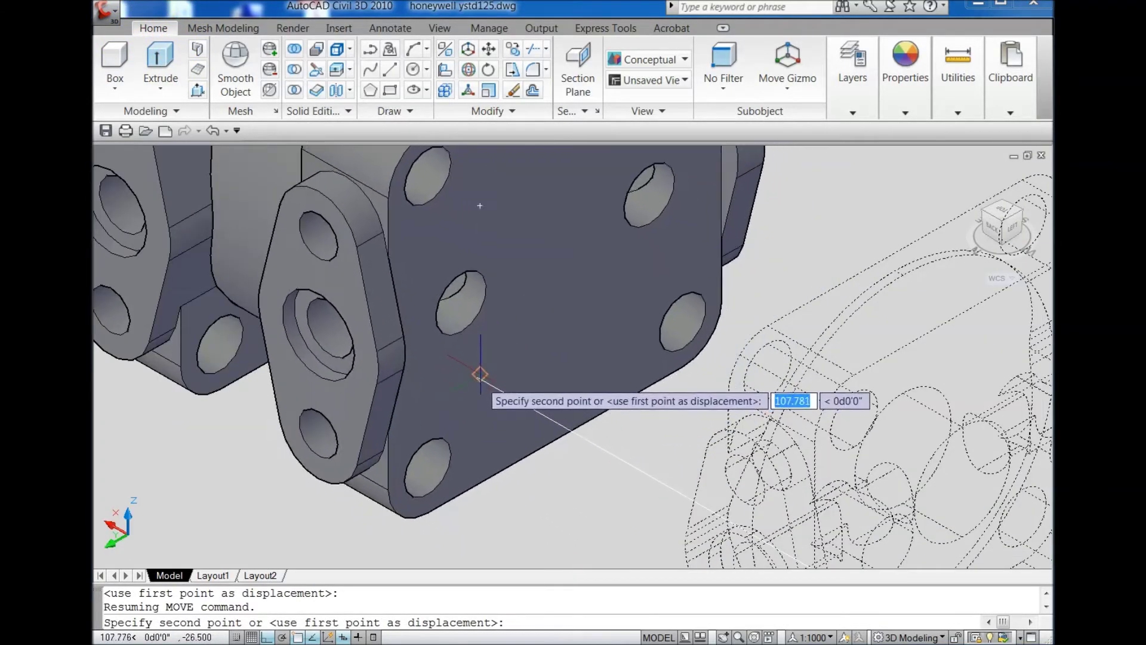
left_click(483, 379)
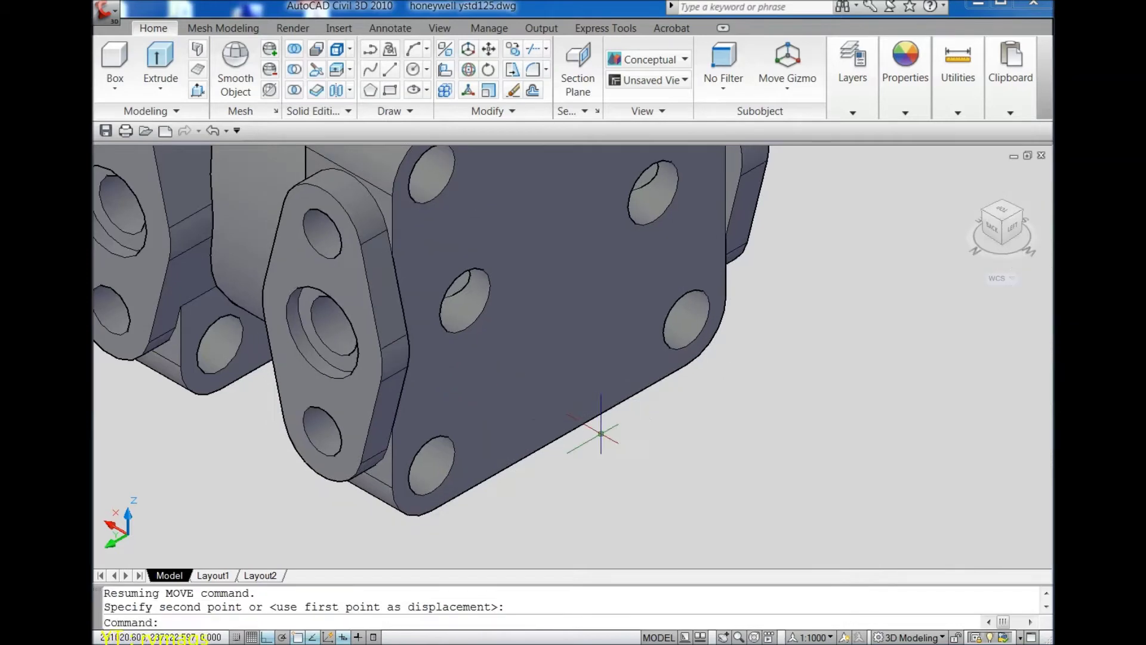
left_click(980, 239)
scroll(653, 332, "up", 5)
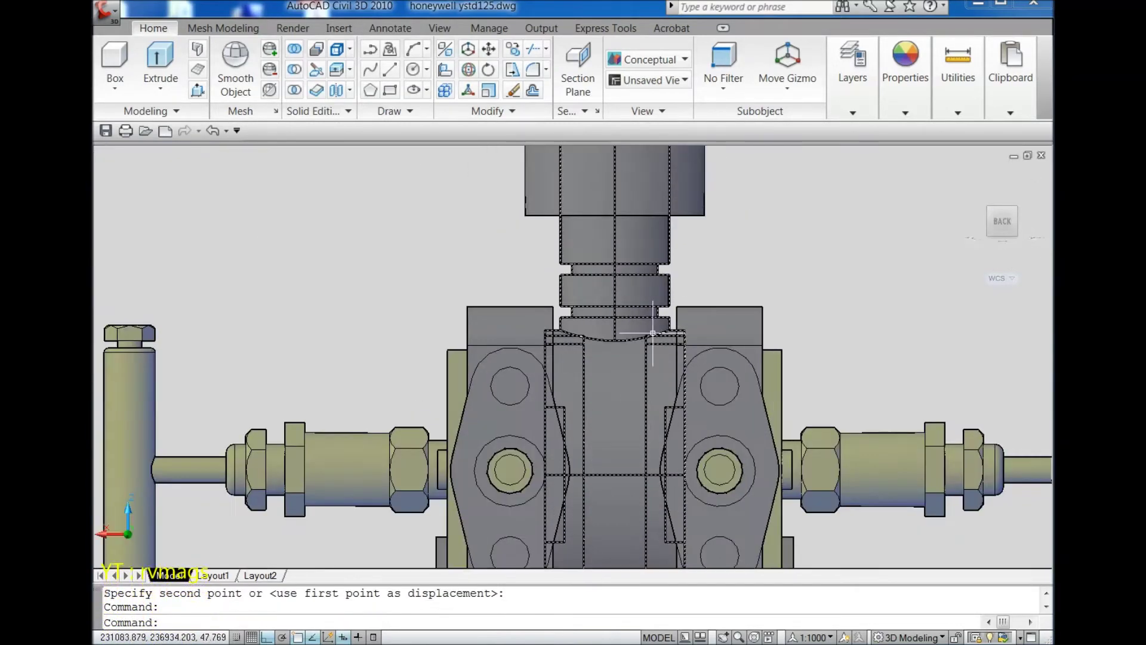
scroll(771, 265, "up", 2)
scroll(860, 269, "down", 3)
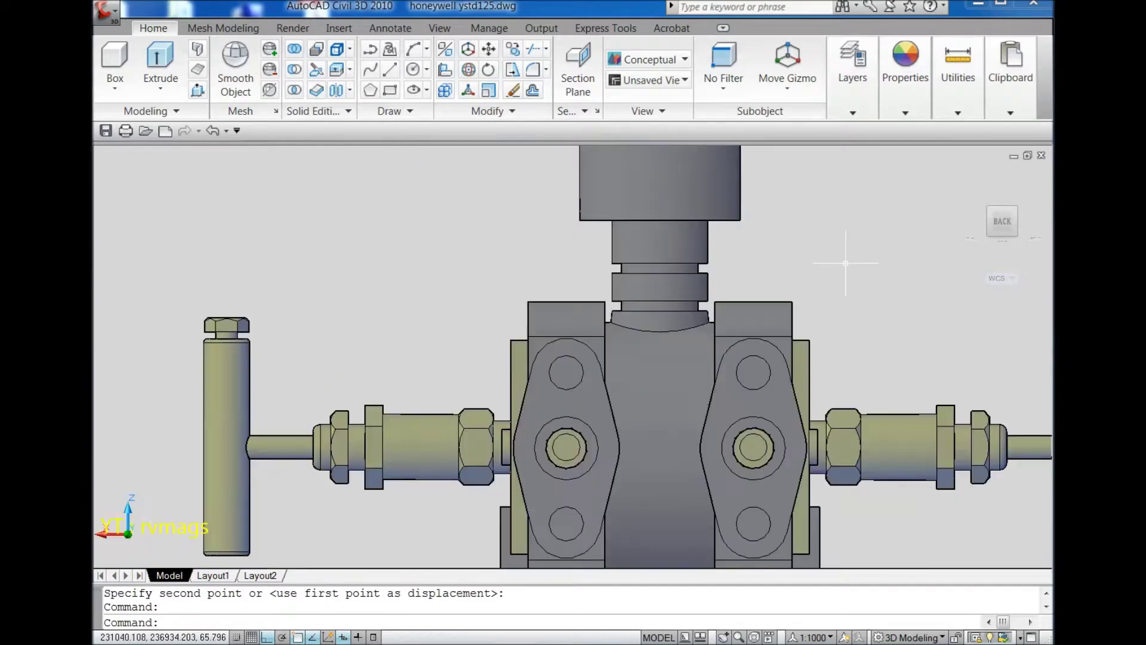
Start moving the long bolt nearest the lowest nut, using the center of its head's underside as the base point
left_click(989, 212)
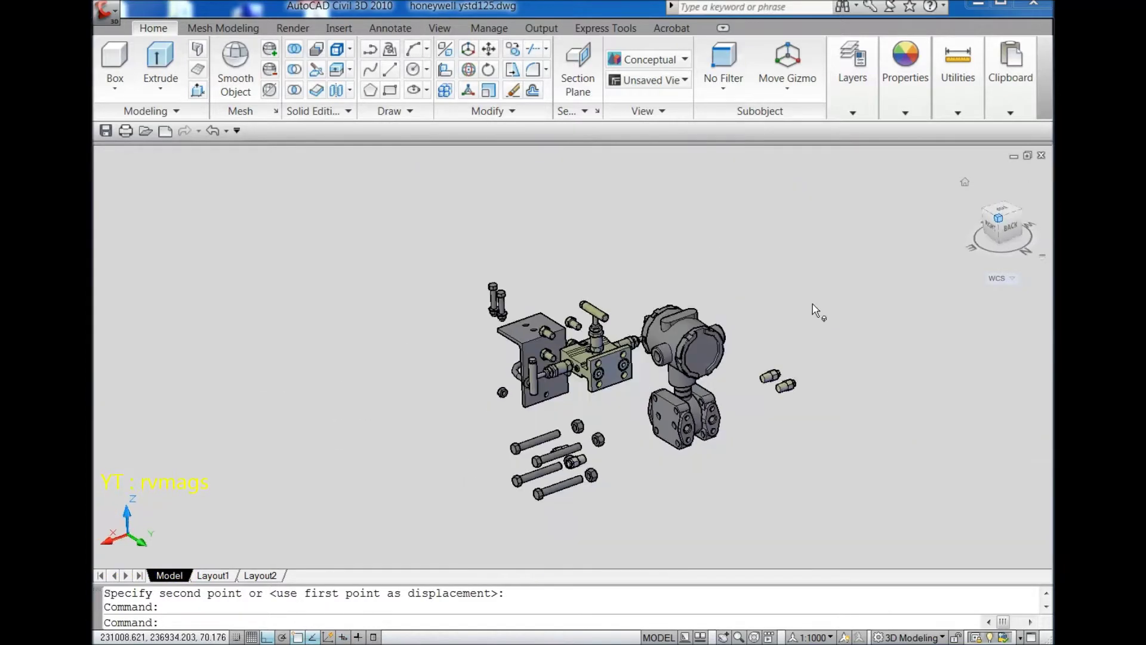
scroll(629, 462, "up", 4)
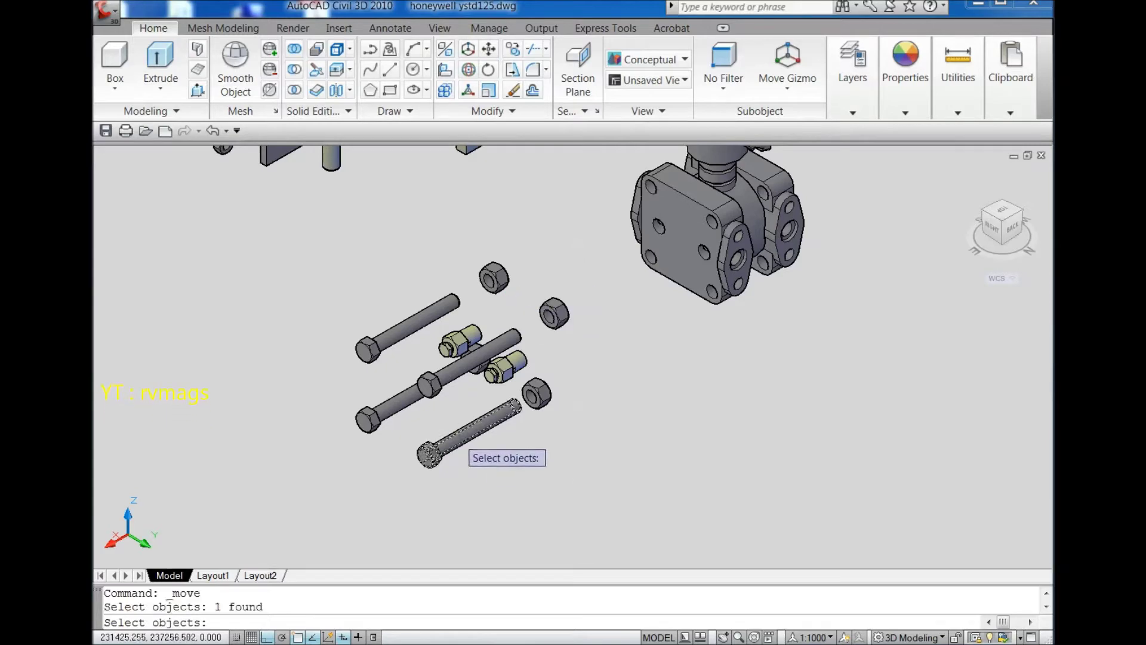
key("Return")
scroll(442, 442, "up", 6)
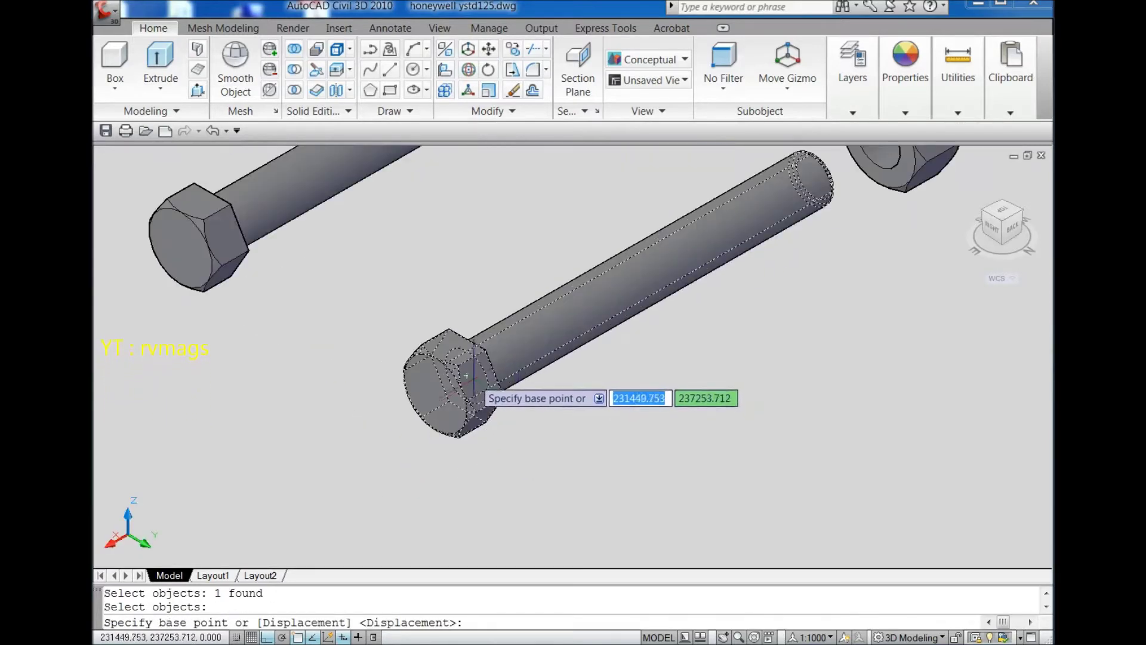
left_click(467, 375)
scroll(382, 430, "down", 5)
scroll(645, 302, "down", 2)
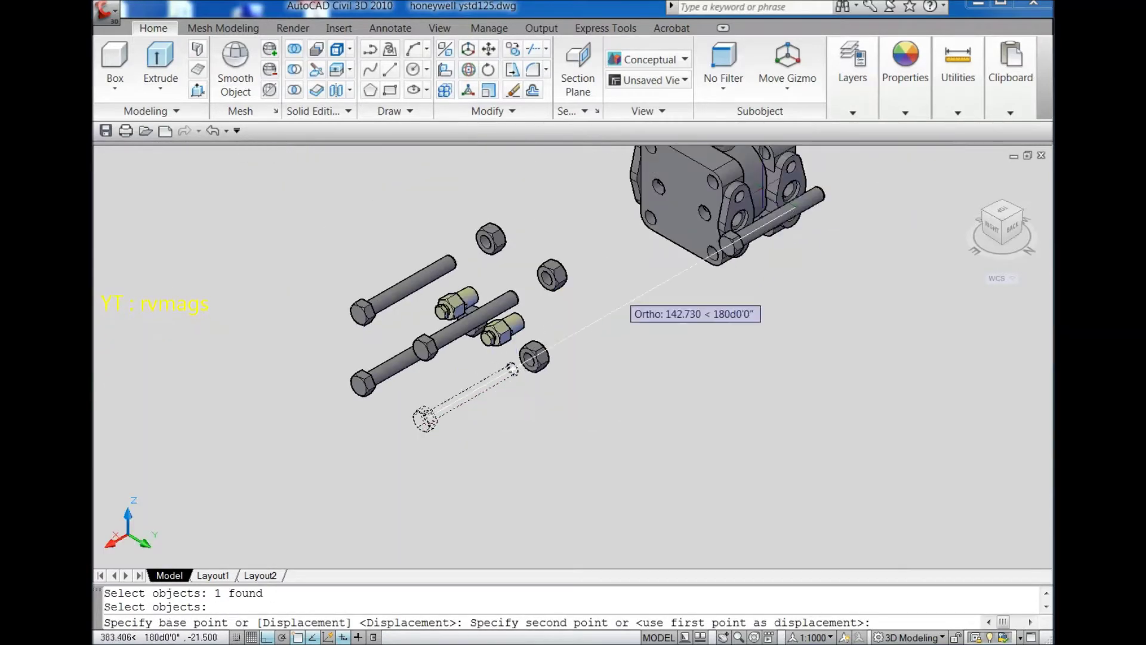
Insert the bolt through the flanges by placing it at the center of the lower corner hole beside the near port boss
scroll(760, 206, "up", 6)
scroll(519, 429, "up", 5)
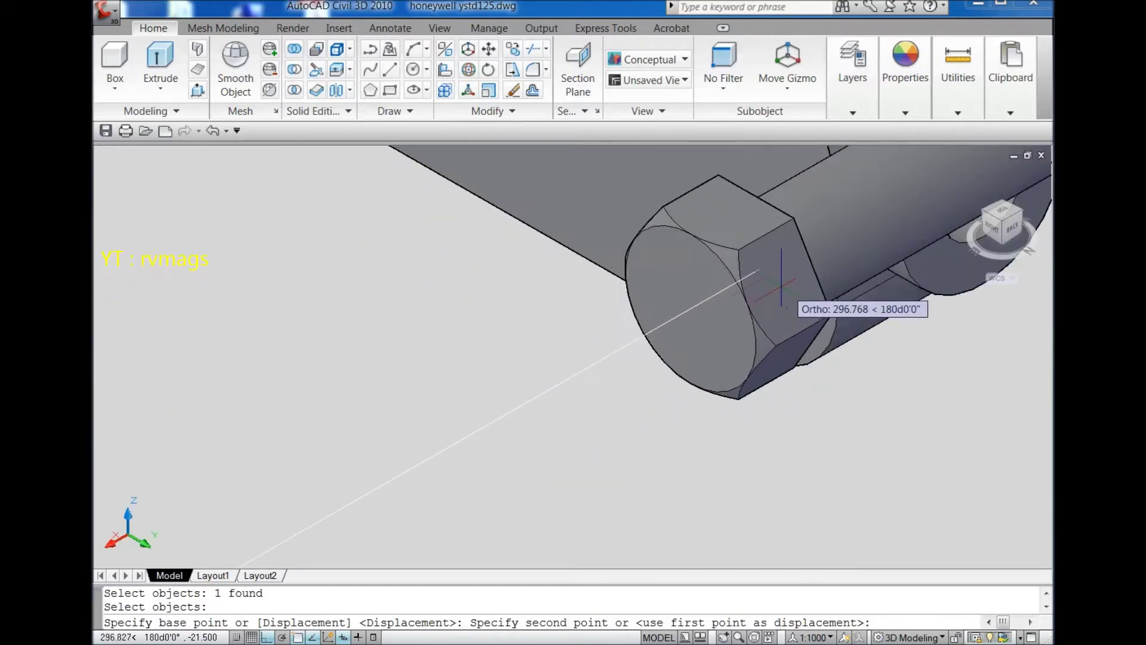
scroll(751, 276, "down", 4)
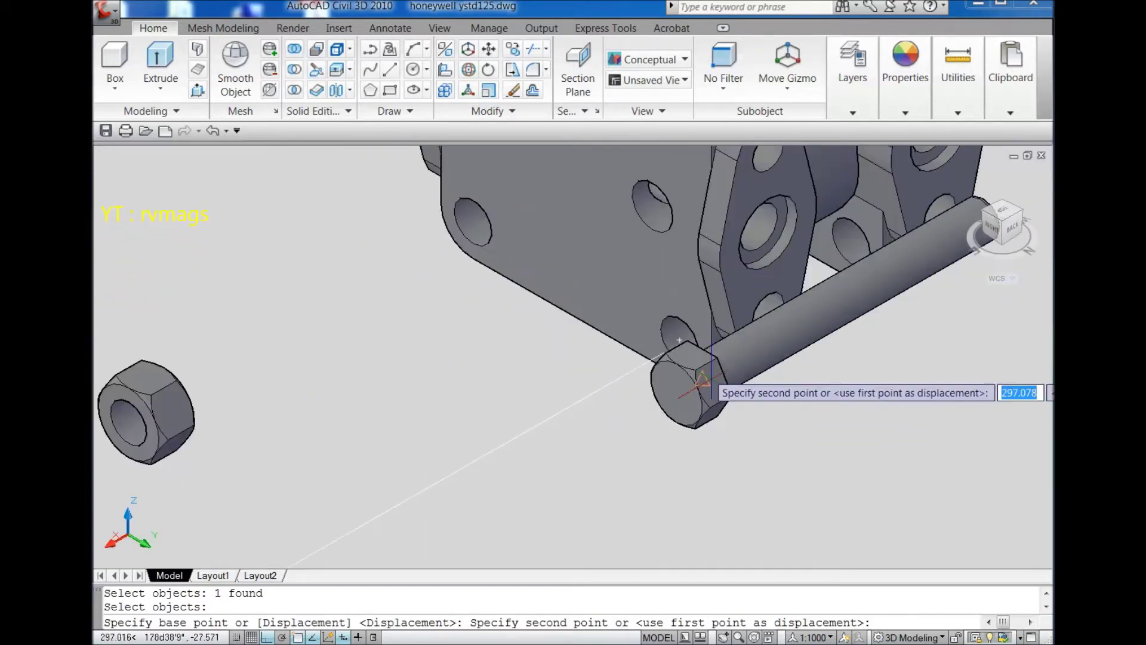
scroll(674, 338, "down", 2)
left_click(669, 337)
scroll(652, 456, "down", 5)
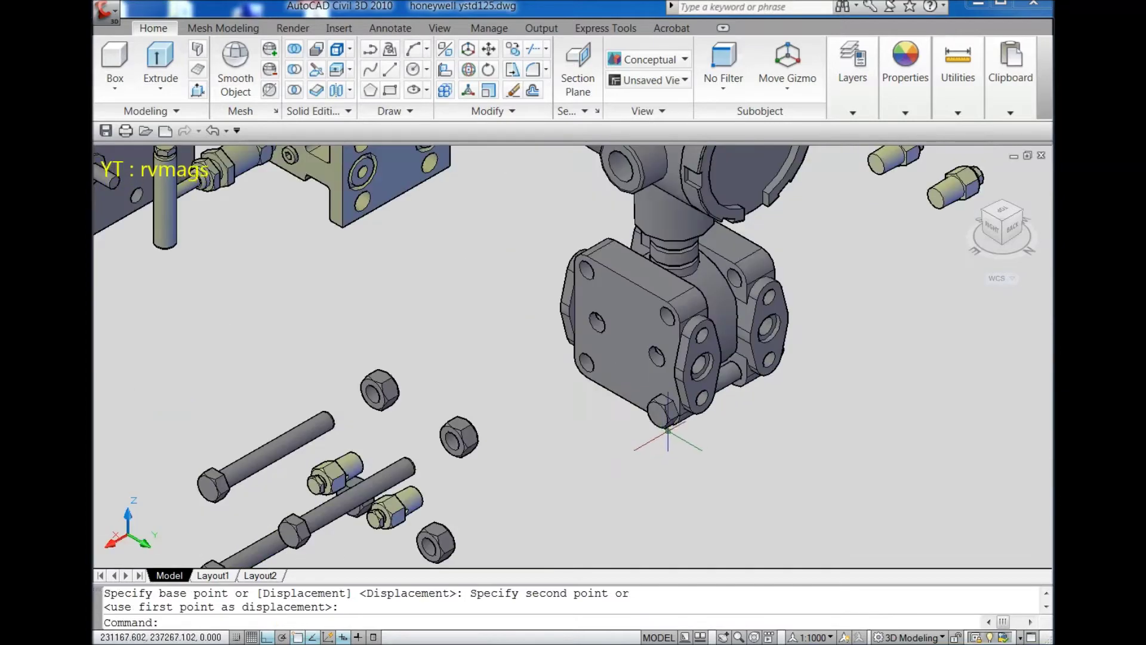
Start moving the upper outer long bolt, using the center of its head's underside as the base point
scroll(450, 500, "up", 3)
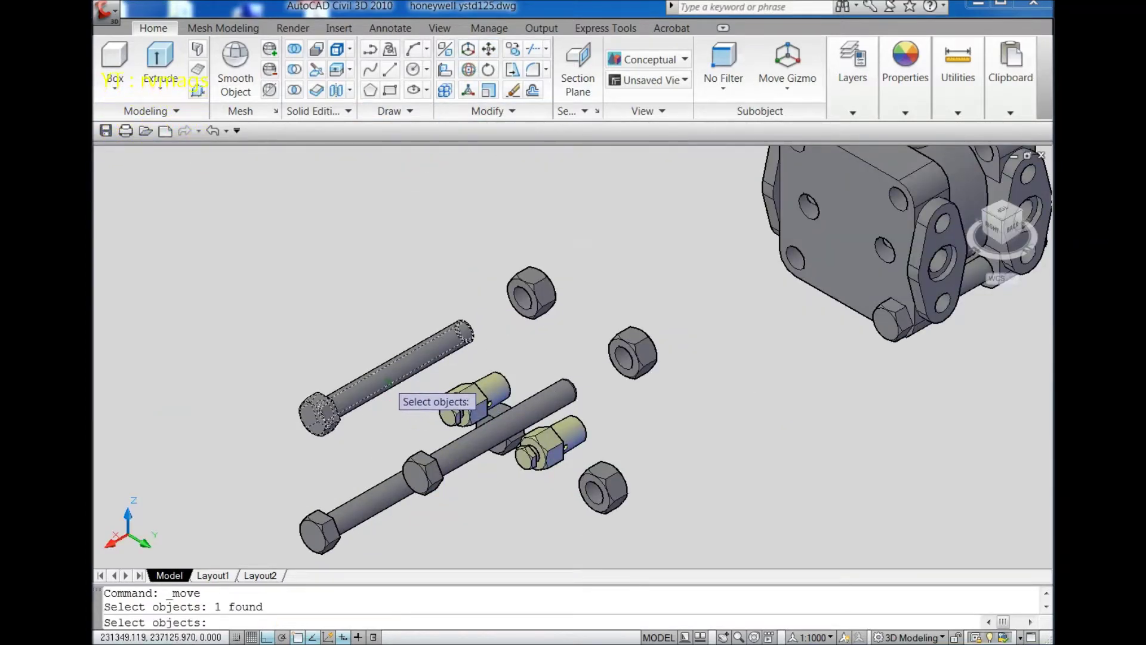
key("Return")
scroll(334, 406, "up", 3)
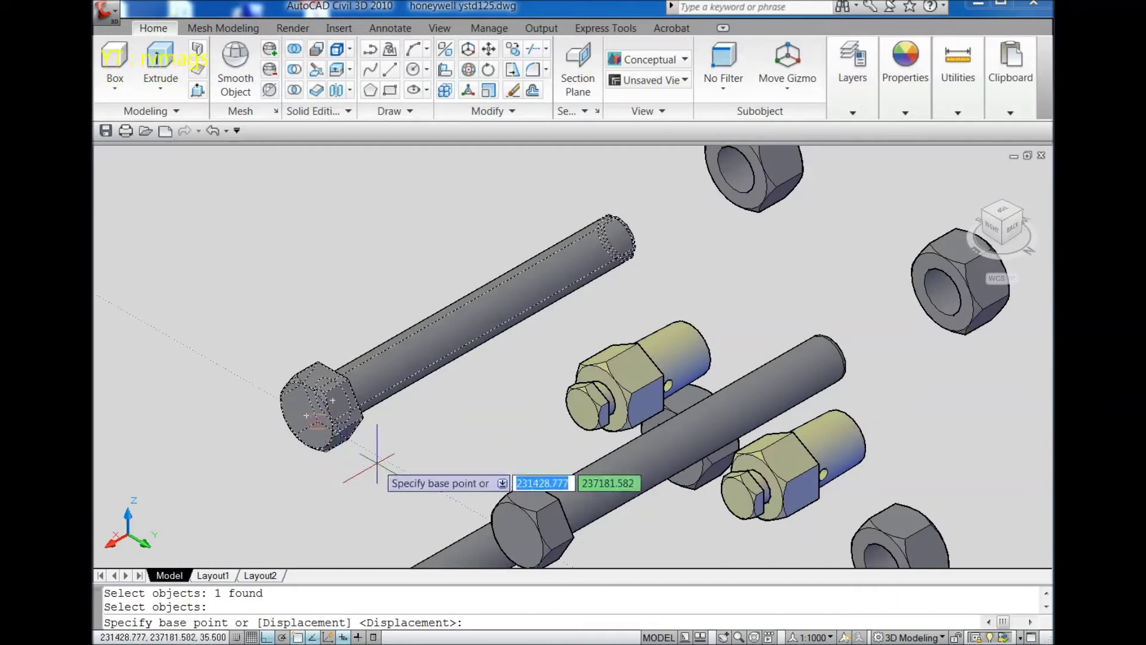
left_click(332, 398)
scroll(333, 412, "down", 4)
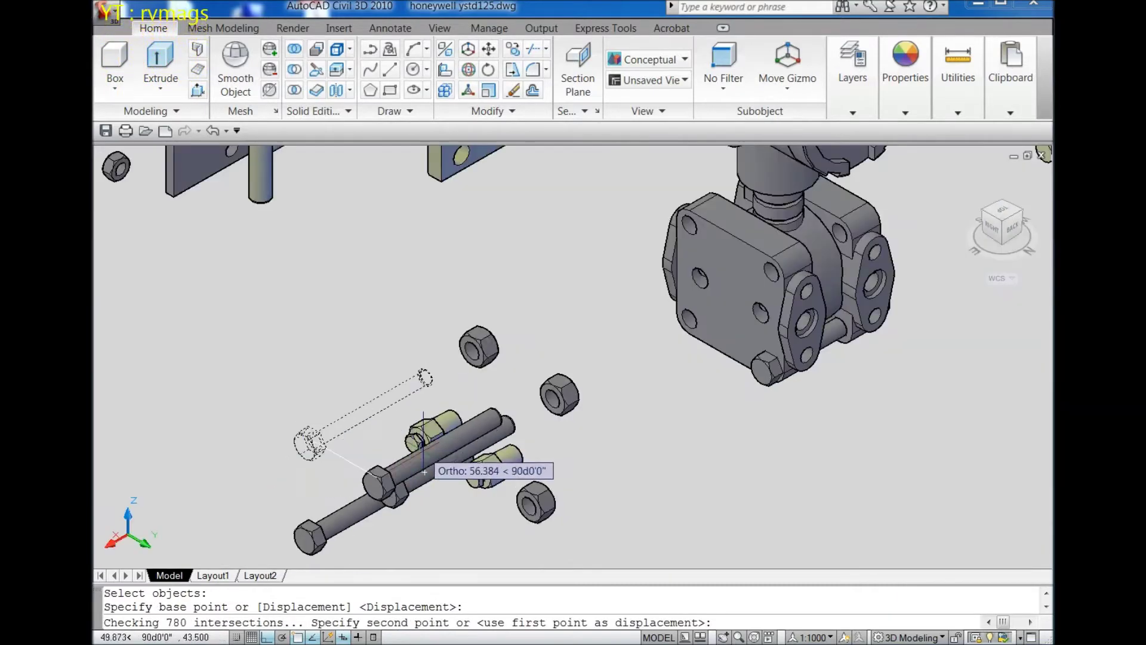
Insert the second bolt at the center of the upper flange hole diagonally opposite the first bolt
left_click(1002, 243)
scroll(649, 310, "up", 9)
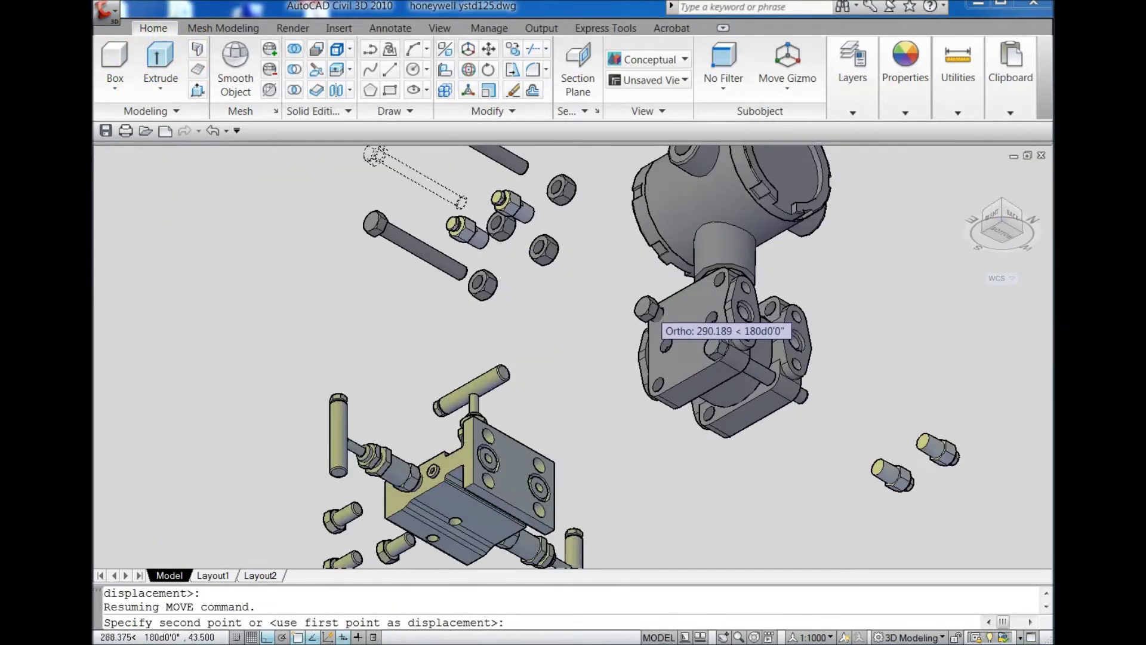
scroll(648, 310, "up", 3)
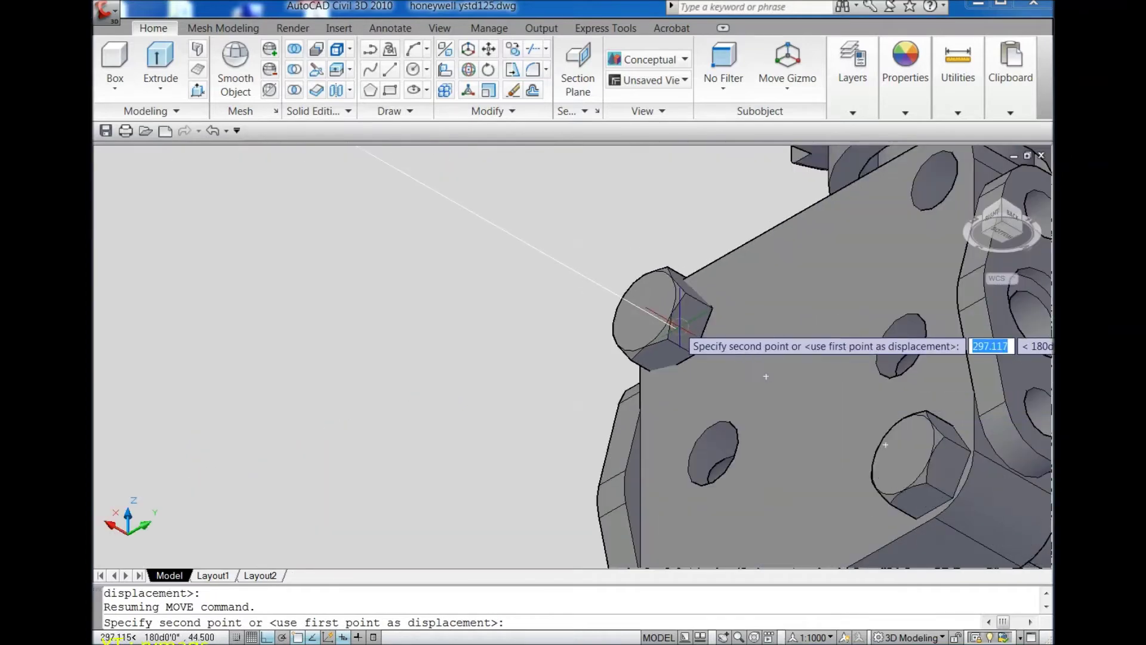
left_click(676, 326)
scroll(555, 395, "down", 4)
scroll(691, 358, "down", 4)
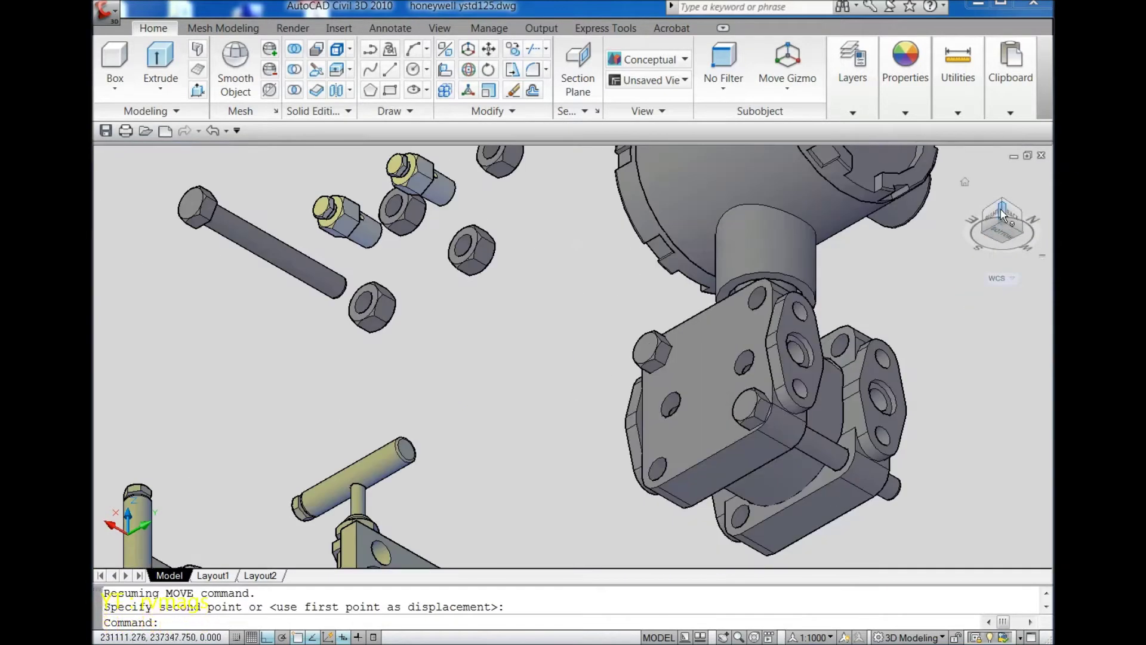
Move the outer of the two remaining long bolts by its head's underside center to the center of the free lower flange corner hole
left_click(1003, 208)
scroll(686, 455, "down", 5)
scroll(578, 489, "up", 6)
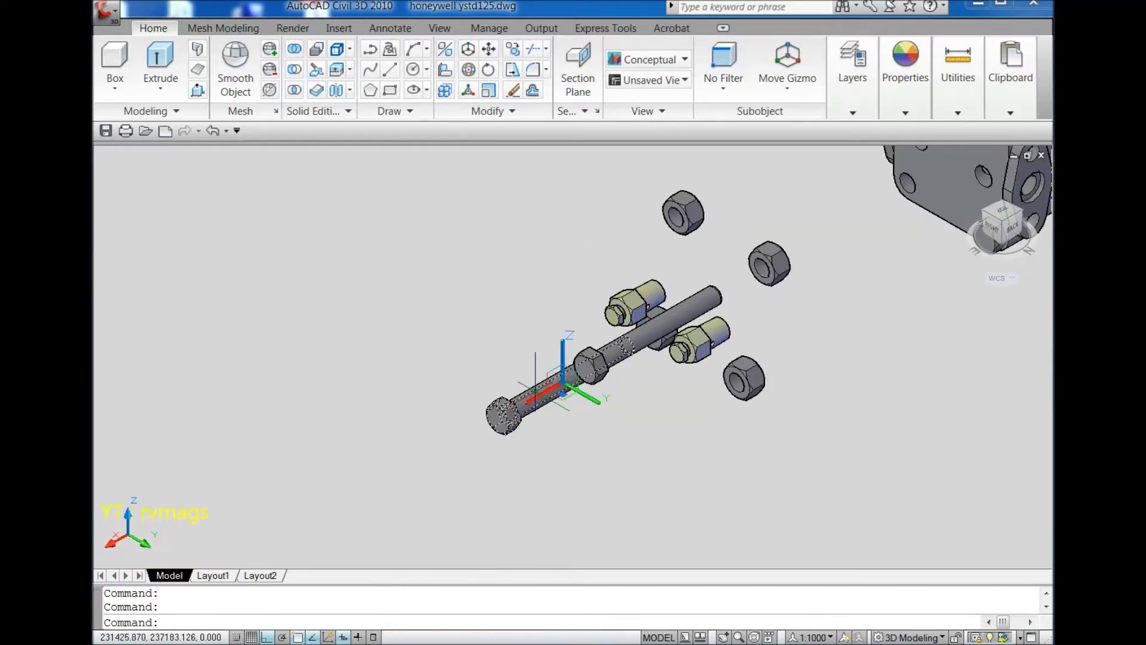
left_click(490, 51)
scroll(536, 410, "up", 8)
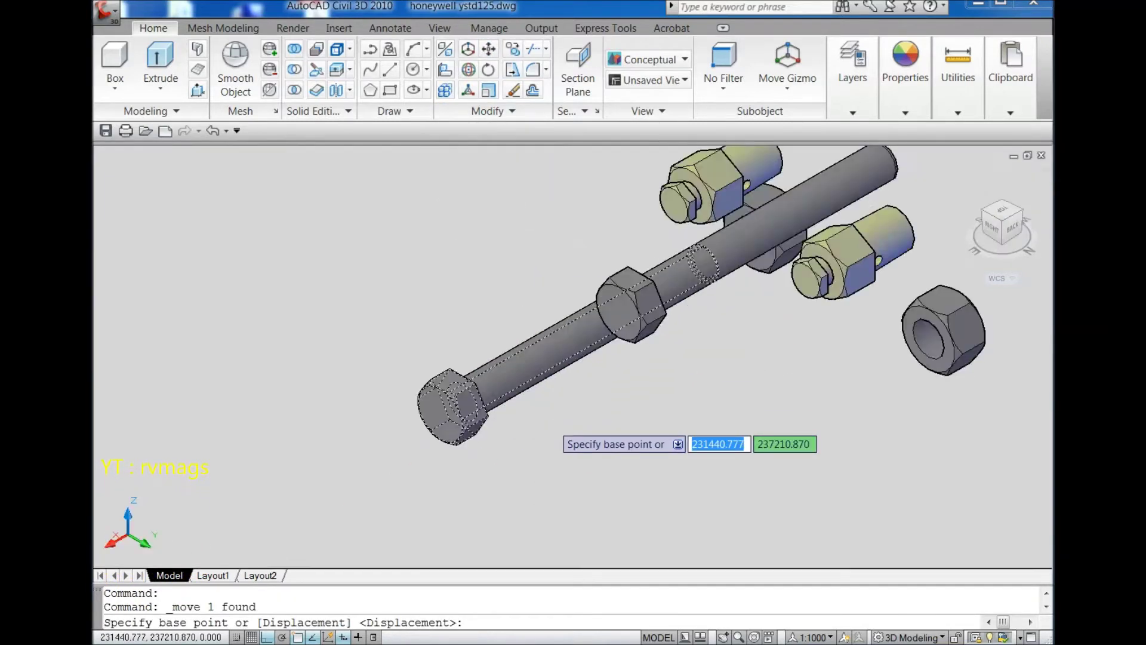
left_click(387, 394)
scroll(382, 406, "down", 5)
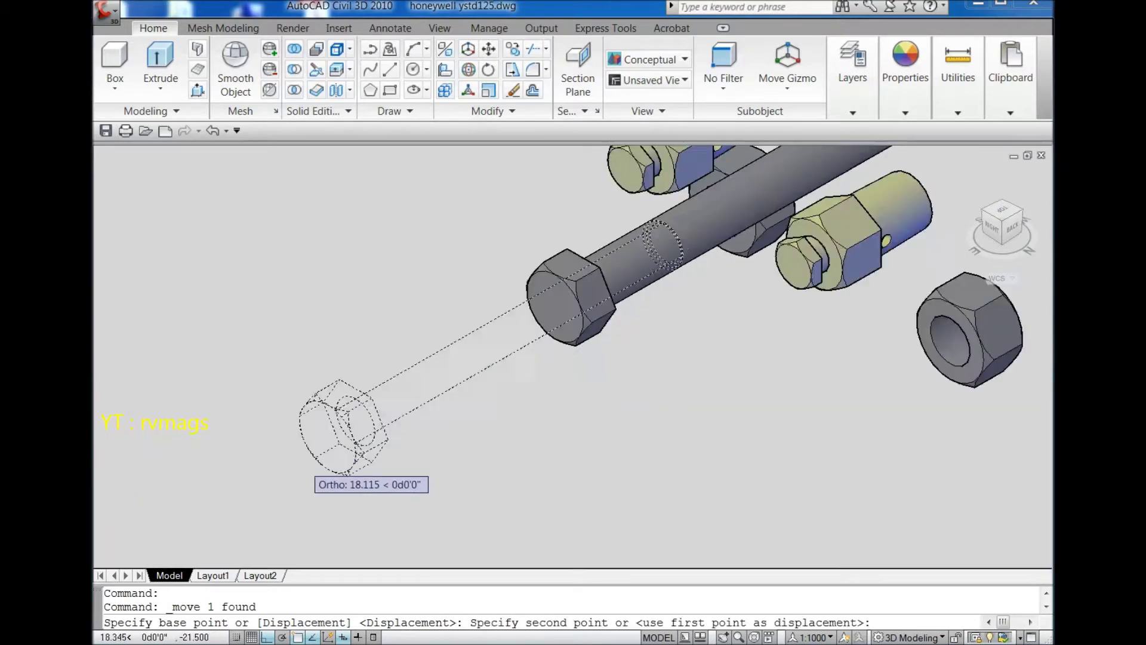
scroll(561, 454, "up", 5)
scroll(595, 315, "up", 3)
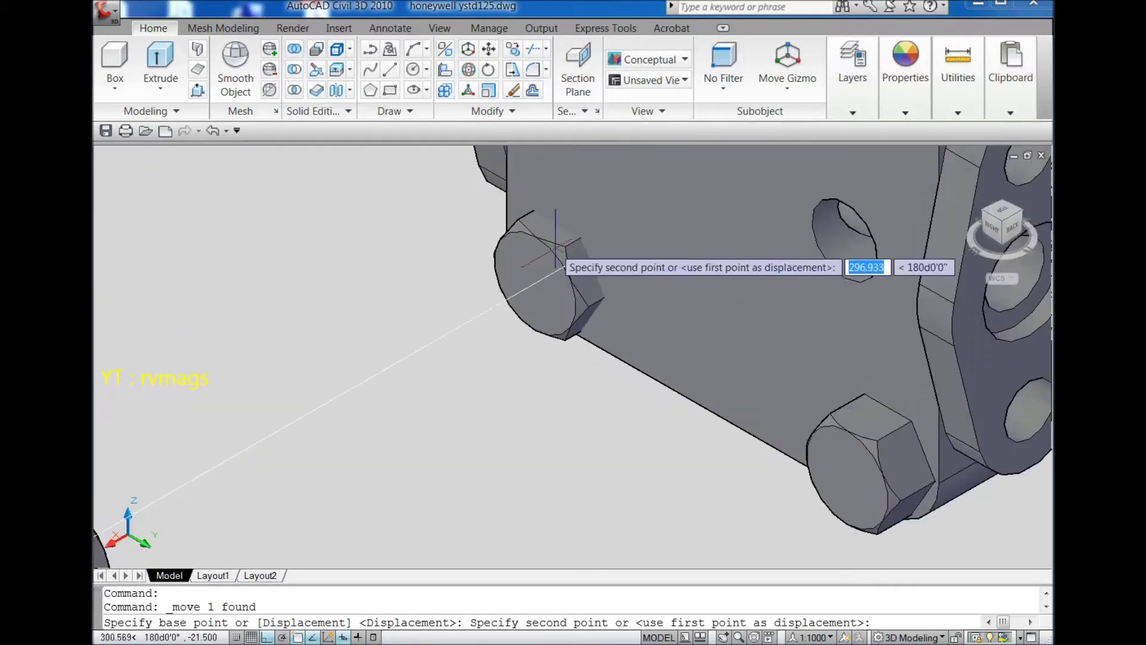
left_click(557, 269)
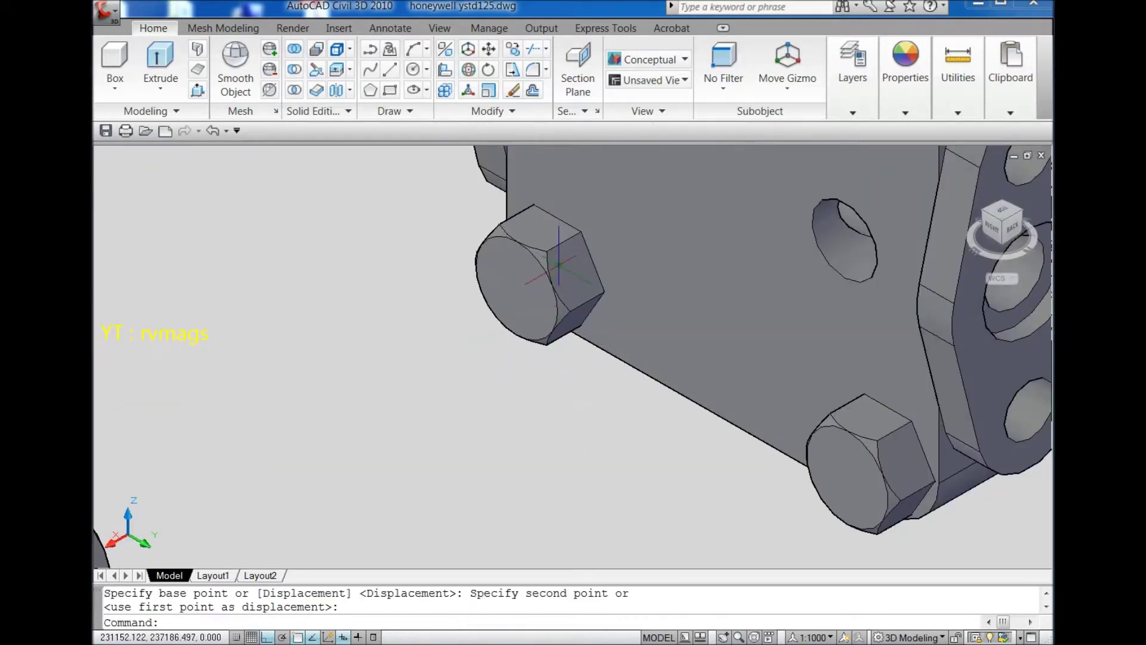
Move the last long bolt by its head's underside center to the center of the remaining empty upper corner hole in the flange
scroll(418, 388, "down", 6)
scroll(421, 382, "up", 2)
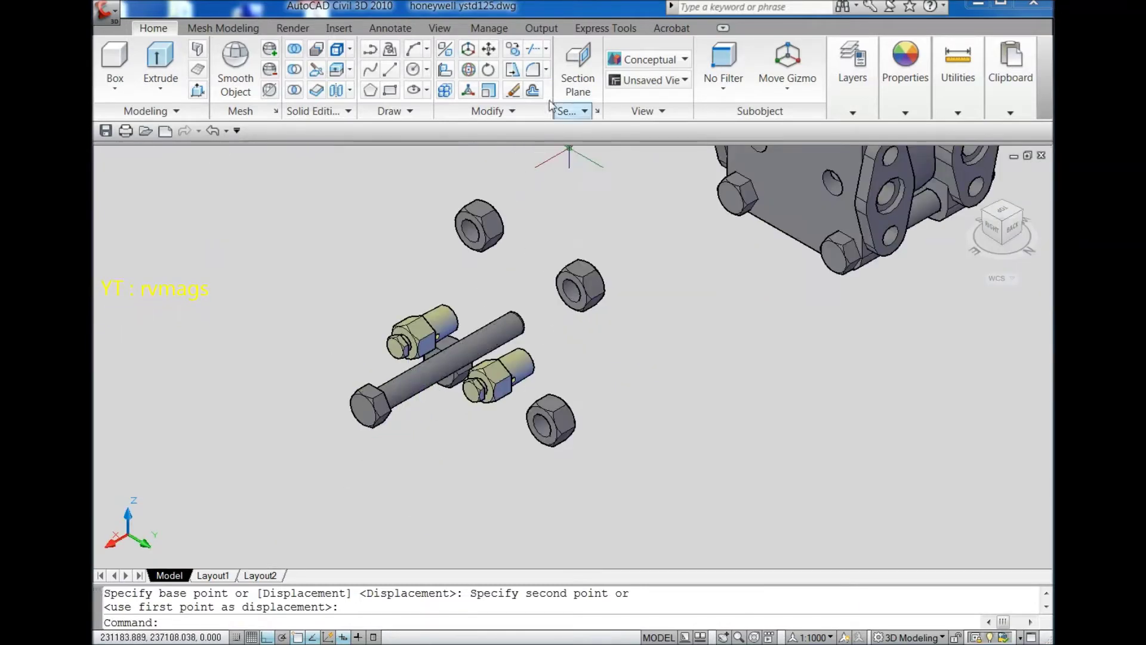
scroll(393, 397, "up", 3)
left_click(409, 391)
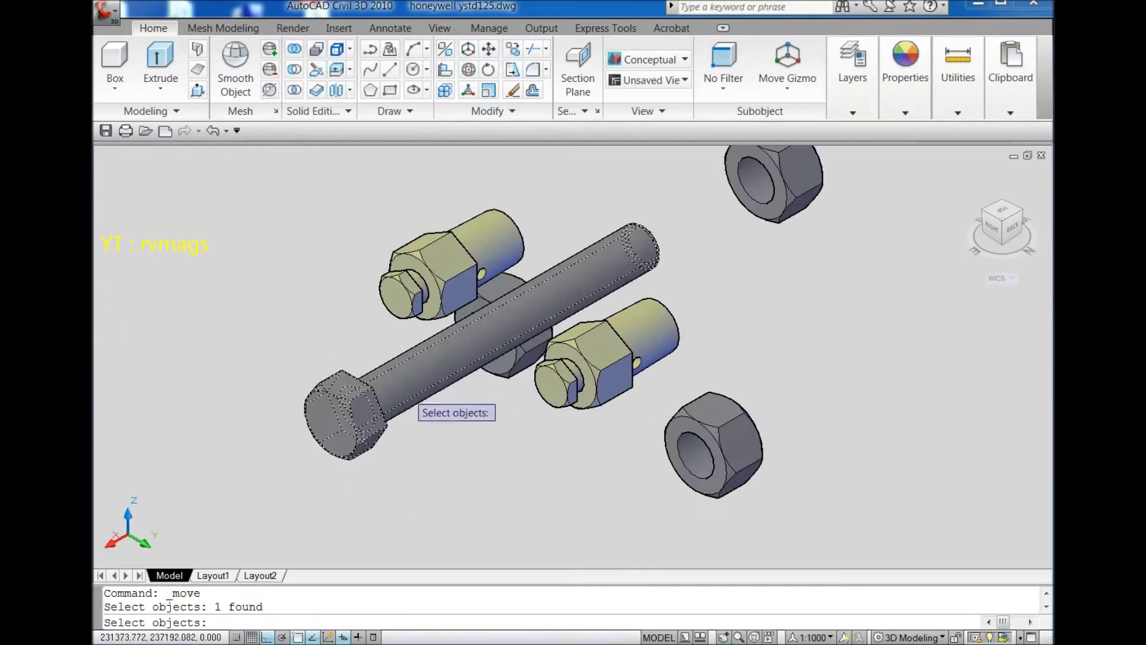
left_click(360, 409)
scroll(335, 421, "down", 4)
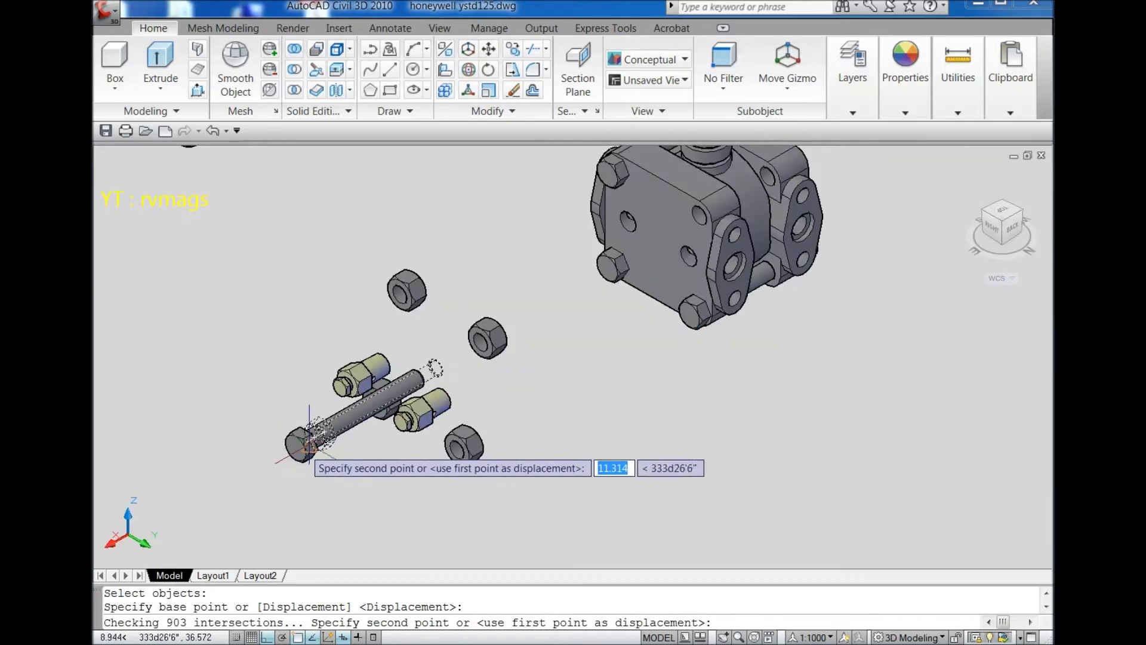
left_click(985, 237)
scroll(681, 385, "up", 5)
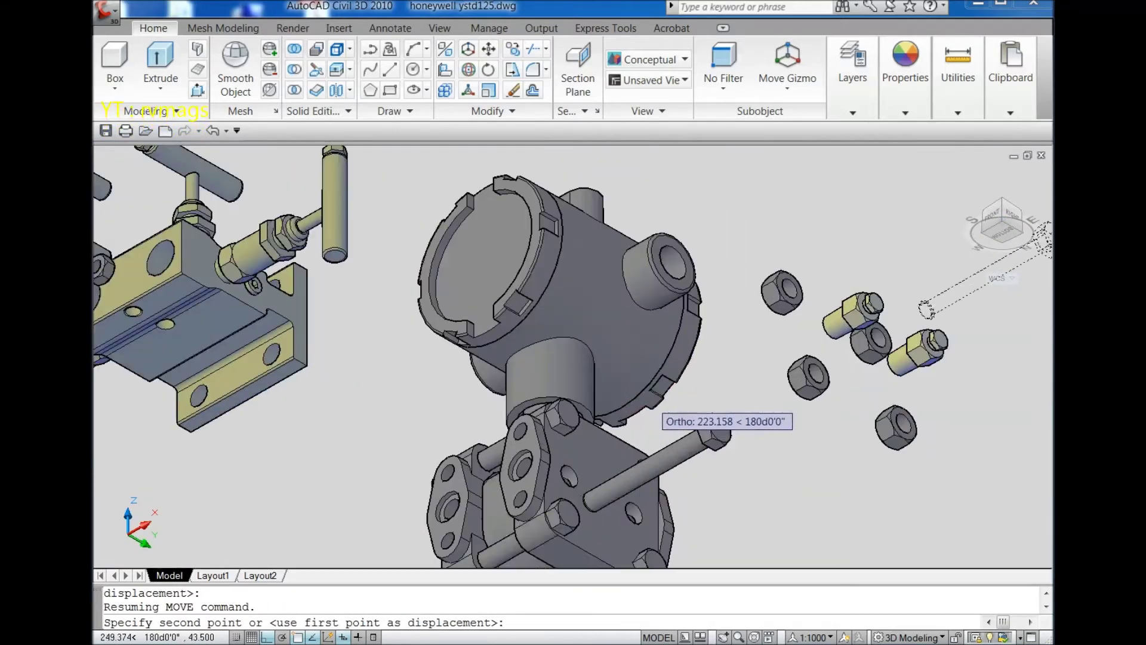
scroll(660, 412, "up", 6)
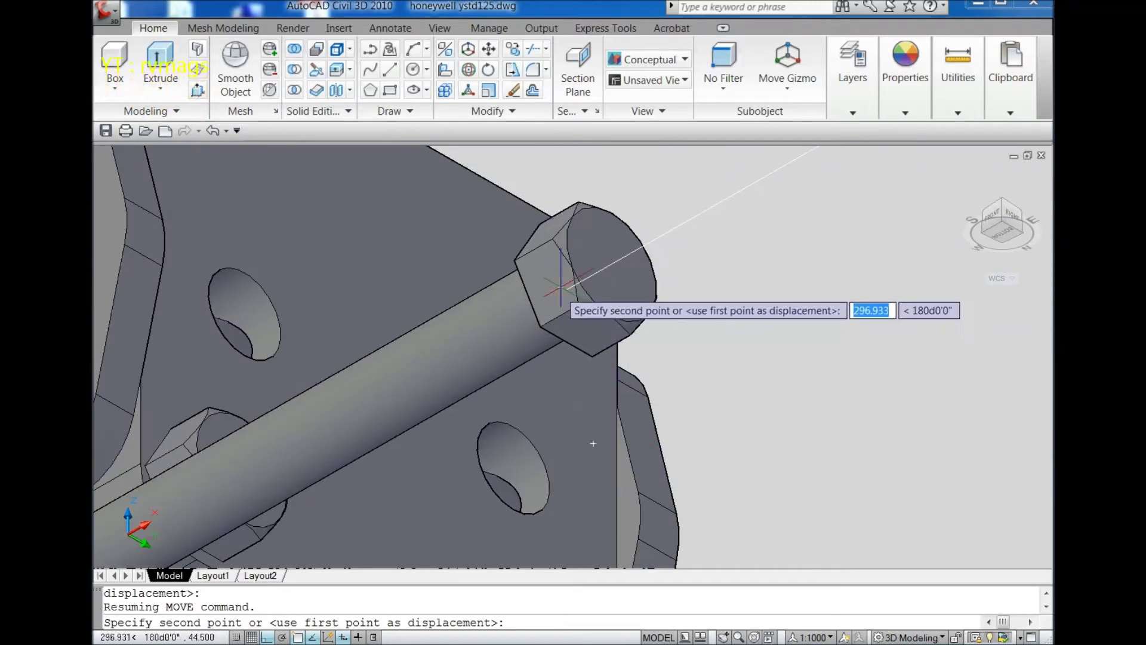
left_click(559, 288)
scroll(631, 324, "down", 5)
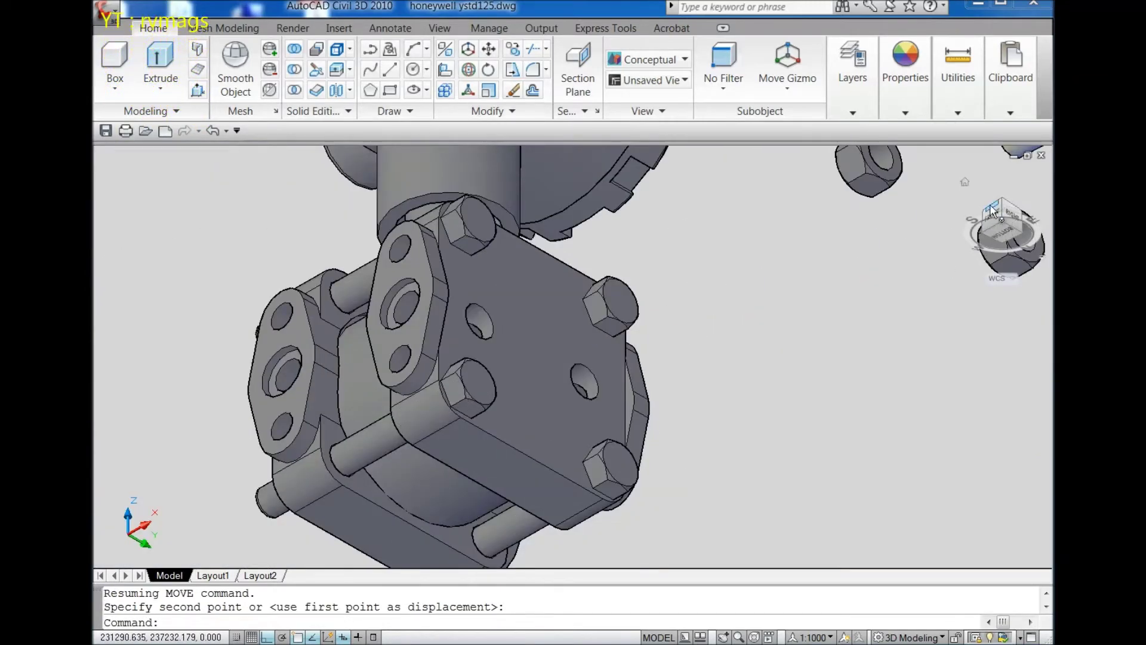
Fit a loose nut onto the lower rear bolt end, moving it by its inner face center to the bolt's center on the flange face
scroll(667, 332, "up", 8)
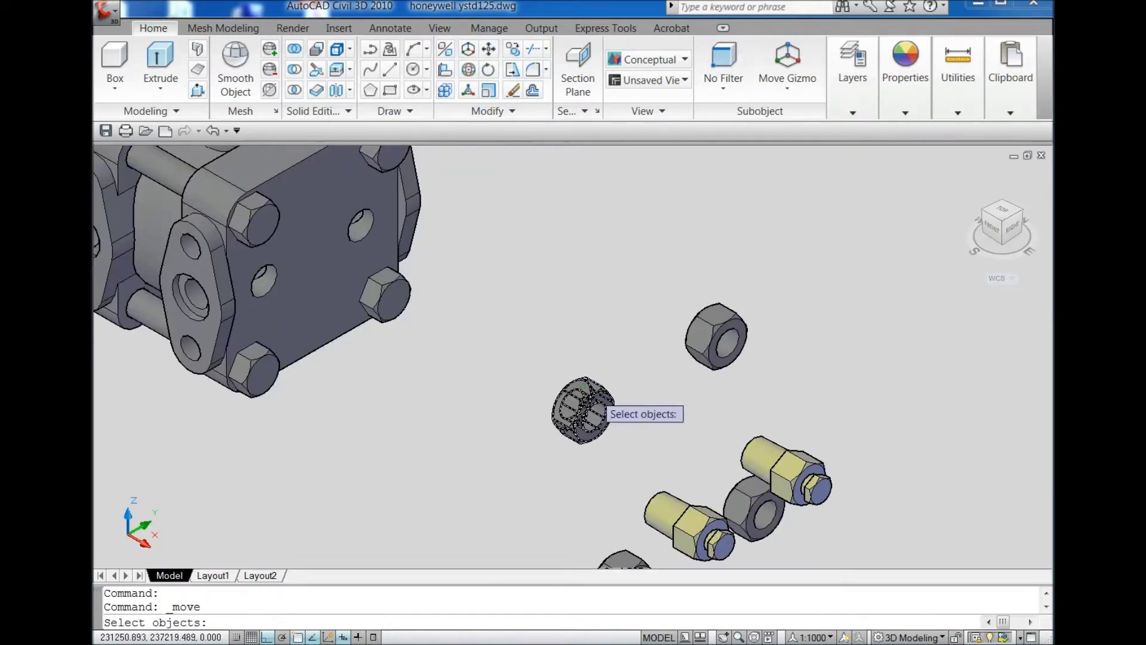
left_click(584, 411)
key("Return")
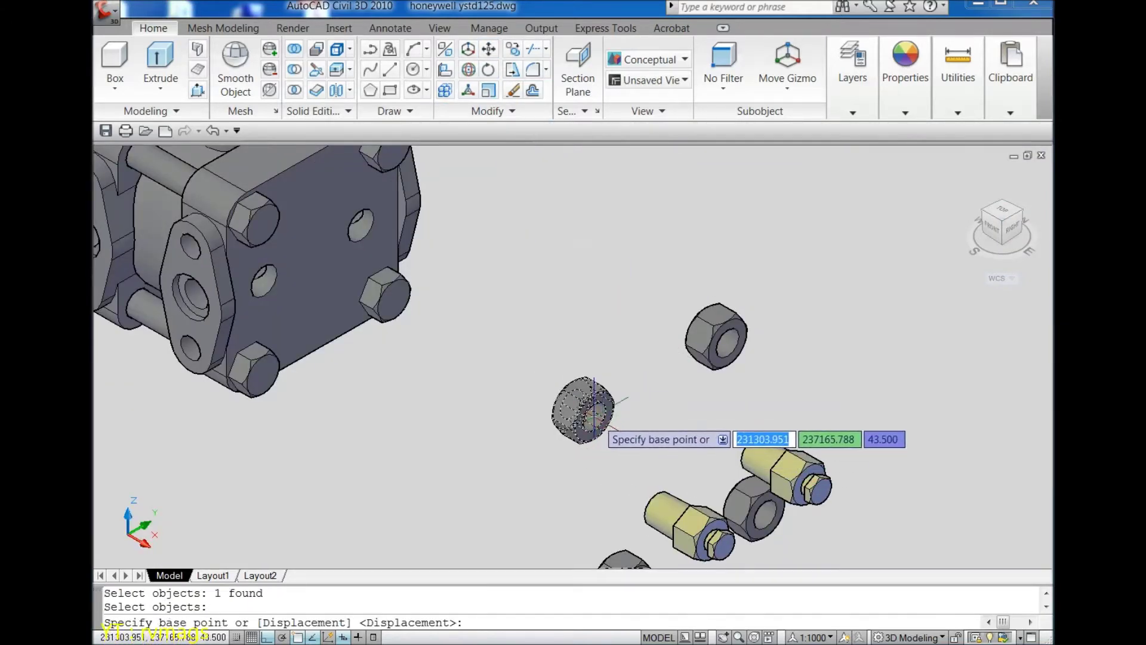
left_click(594, 412)
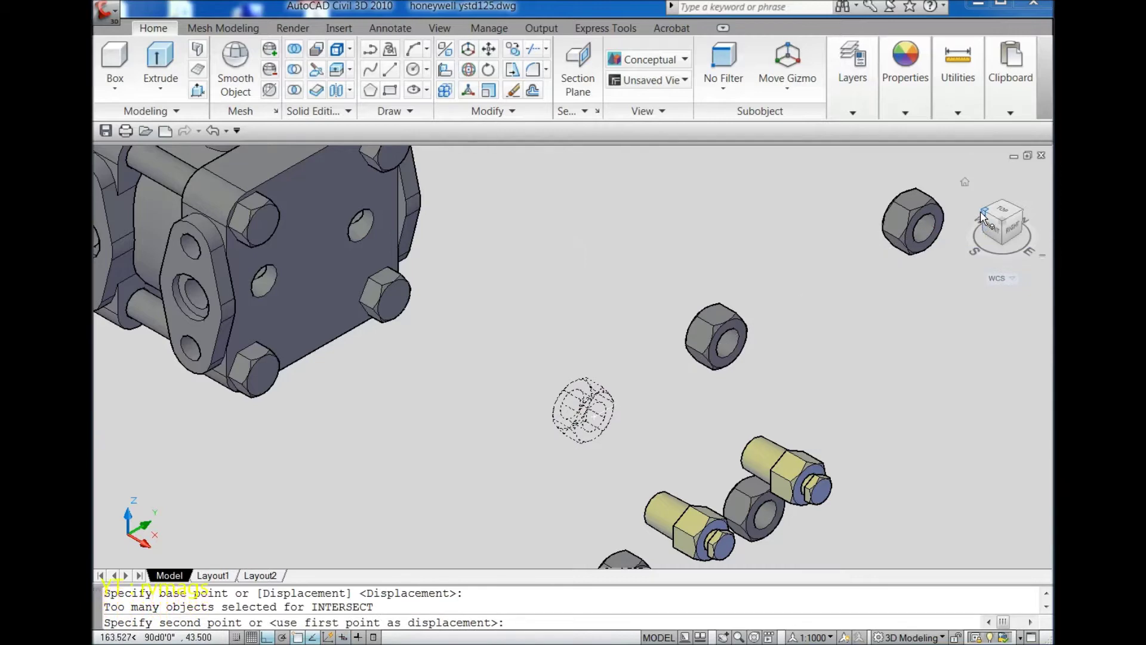
left_click(984, 212)
scroll(481, 296, "up", 8)
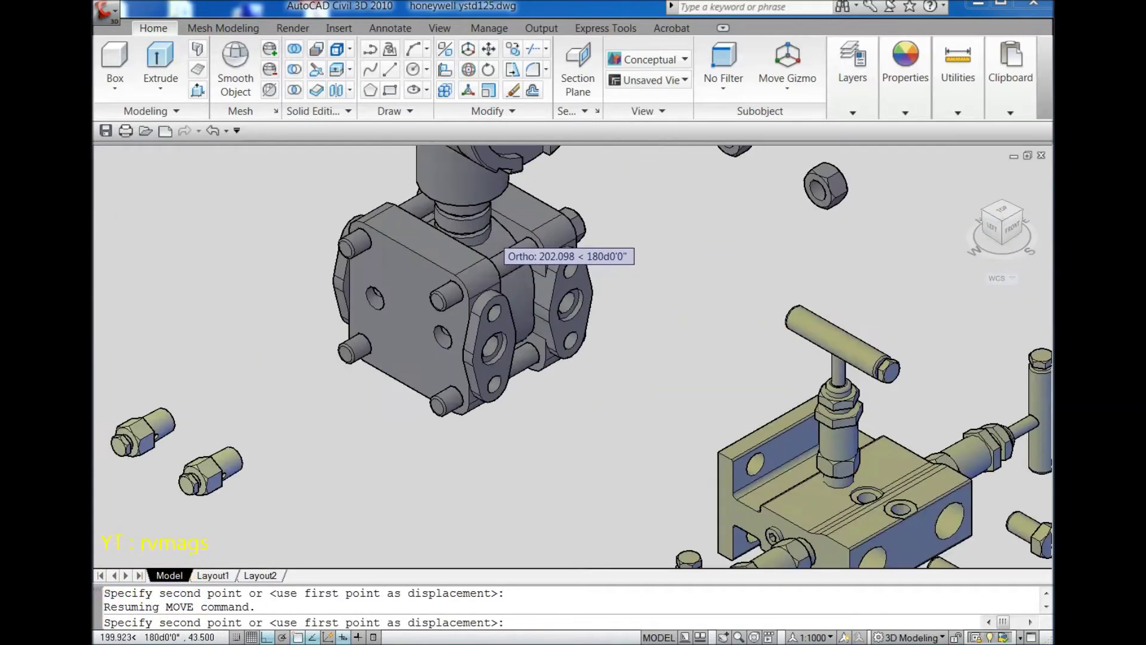
scroll(481, 227, "up", 2)
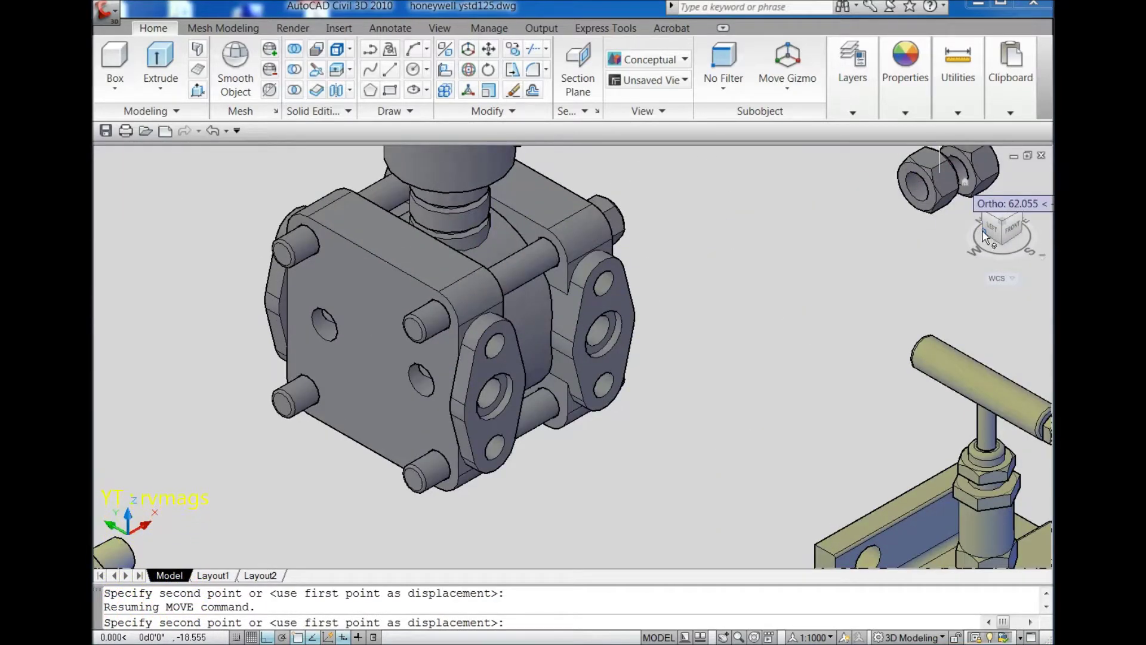
scroll(335, 374, "up", 6)
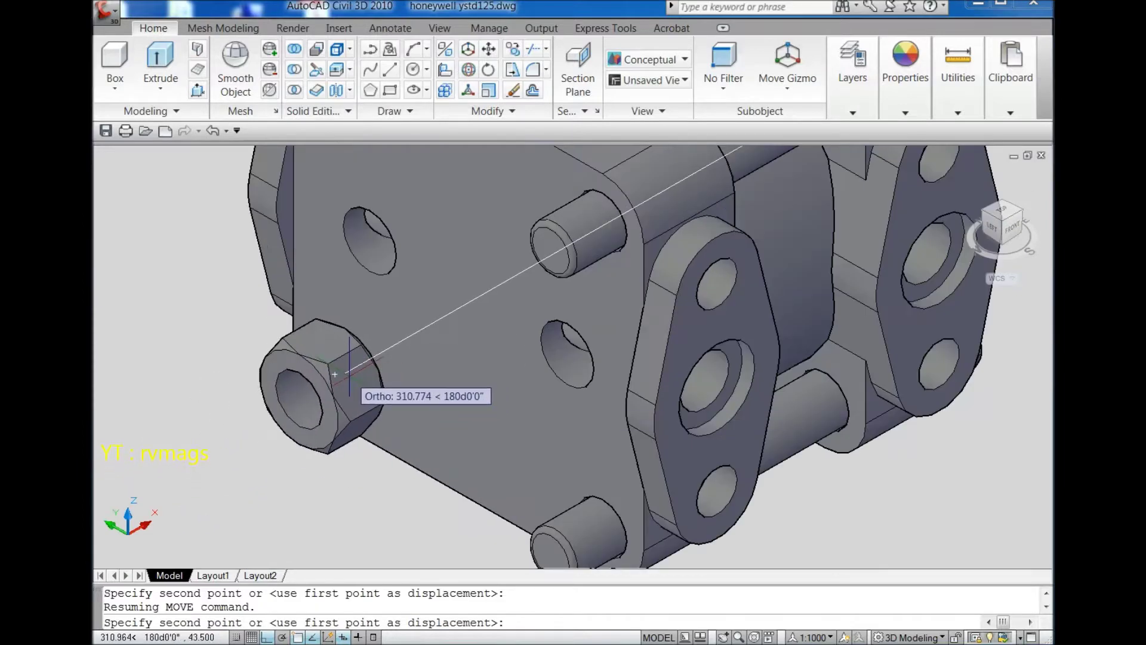
left_click(335, 374)
Fit a second nut onto the lower front bolt end, moving its inner face center to the bolt's center on the flange face
scroll(137, 495, "down", 2)
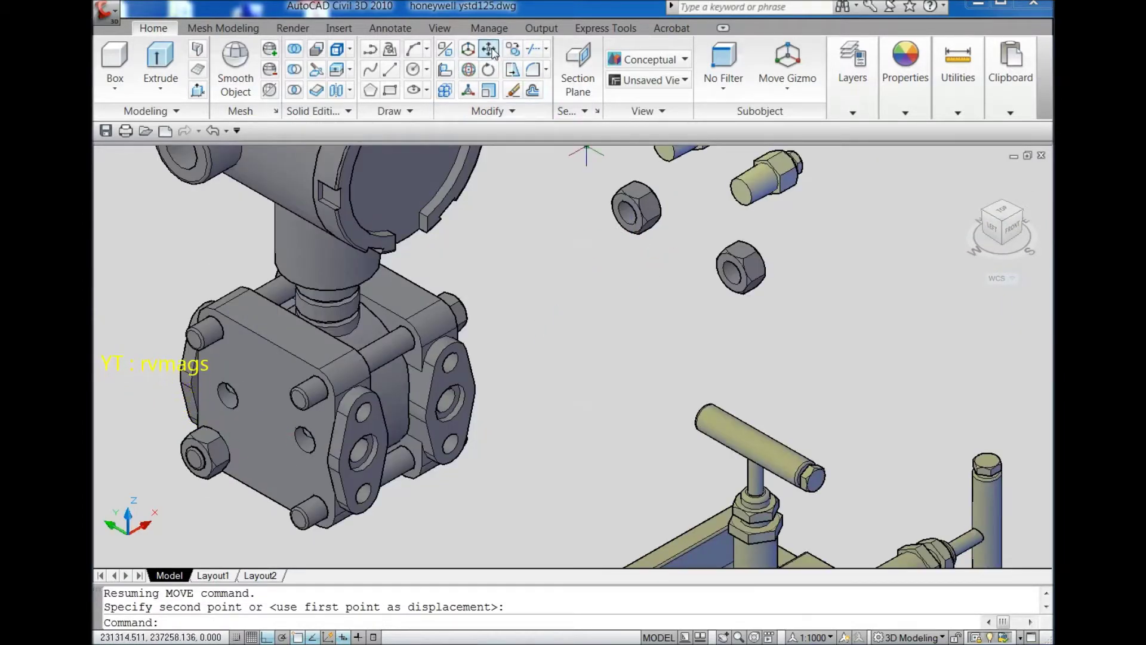
key("Return")
scroll(657, 203, "up", 1)
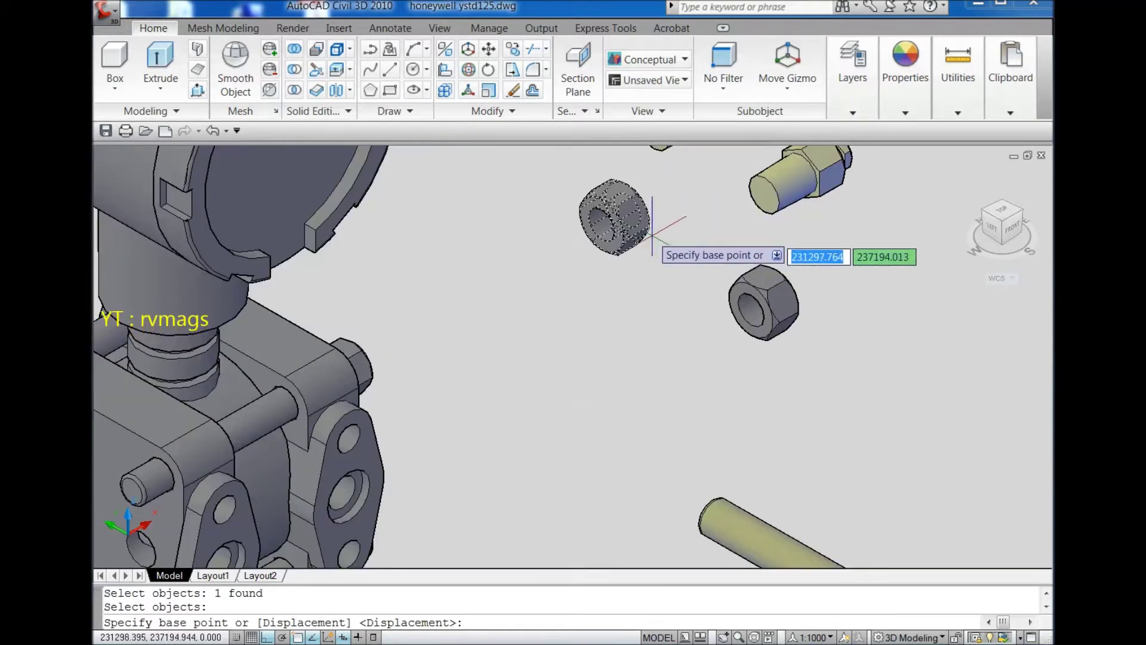
left_click(626, 215)
scroll(627, 215, "down", 3)
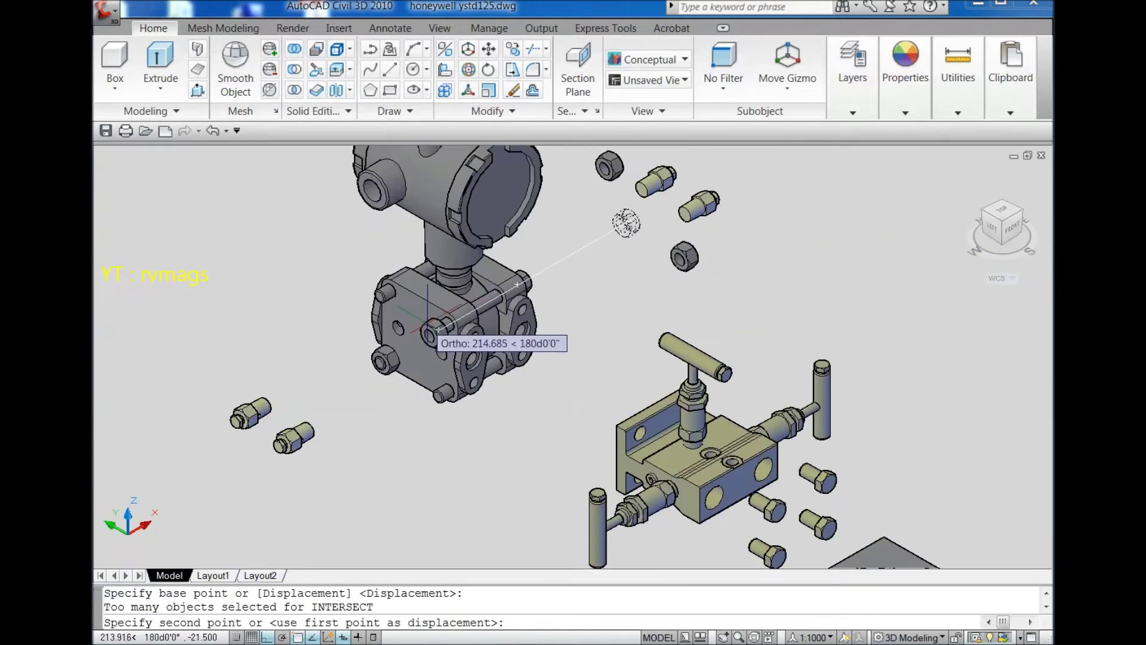
scroll(460, 394, "up", 5)
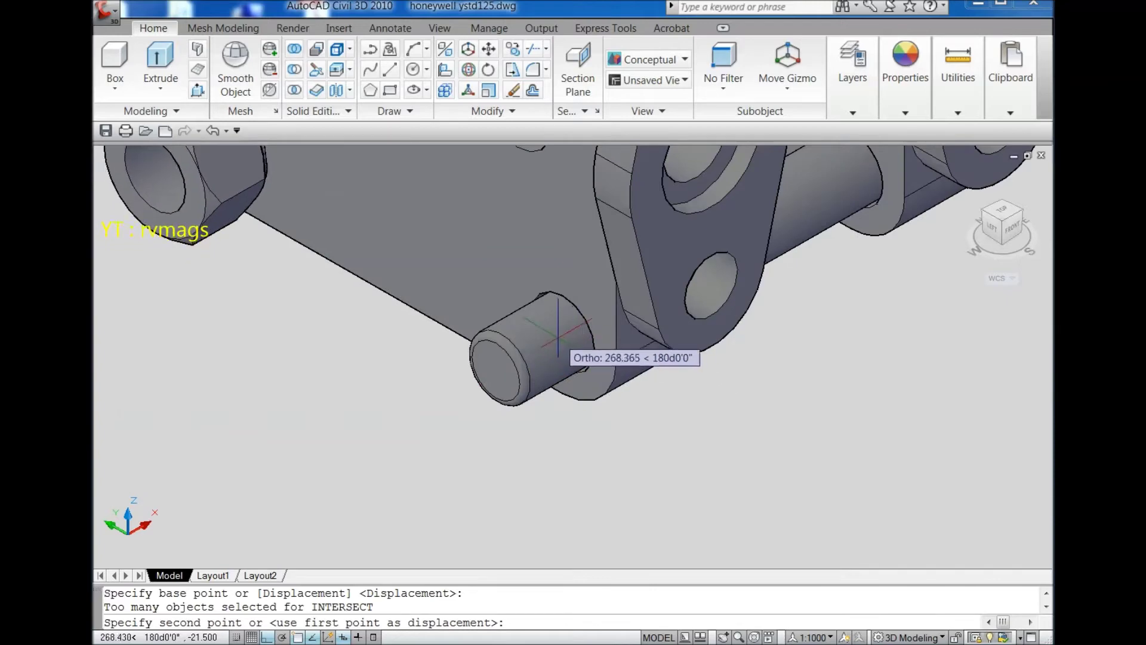
scroll(556, 359, "up", 3)
scroll(588, 323, "down", 3)
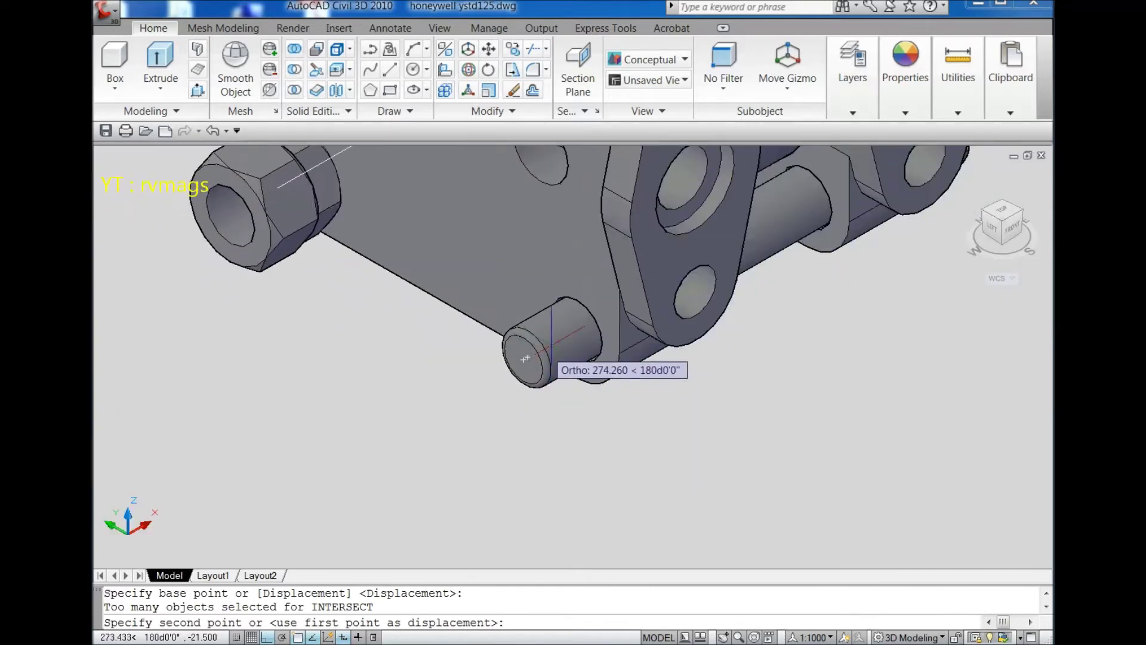
scroll(577, 328, "up", 3)
left_click(577, 328)
Move the loose nut below the yellow fittings onto the upper front bolt end, seating its inner face center at the flange face
scroll(383, 422, "down", 5)
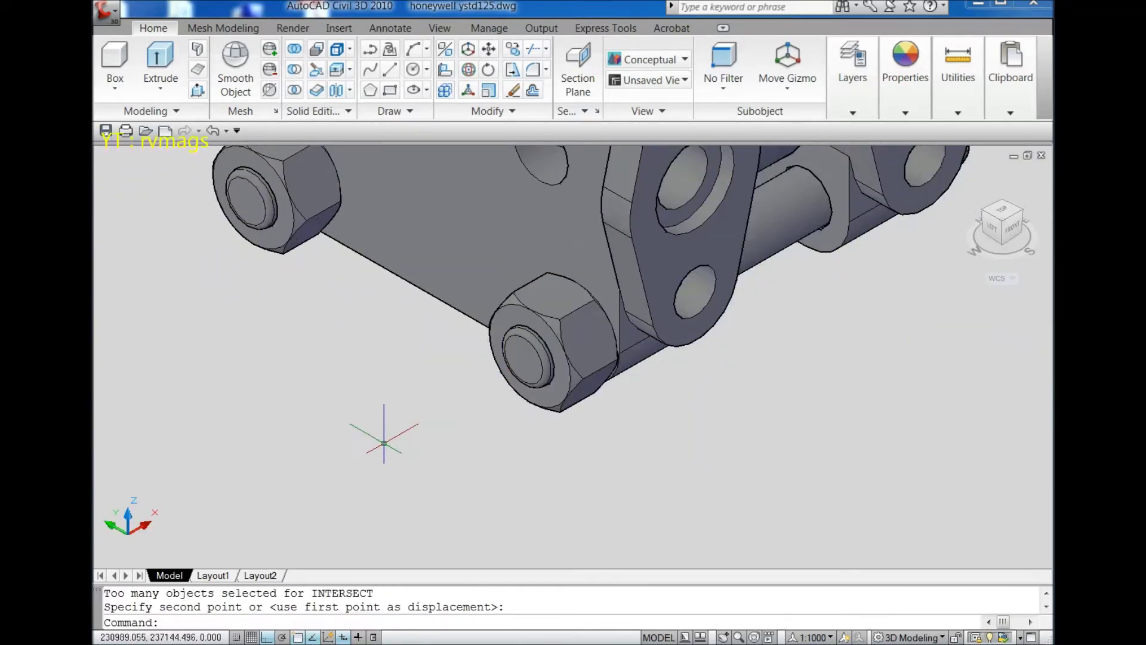
left_click(488, 50)
scroll(533, 309, "up", 3)
key("Return")
scroll(660, 333, "up", 4)
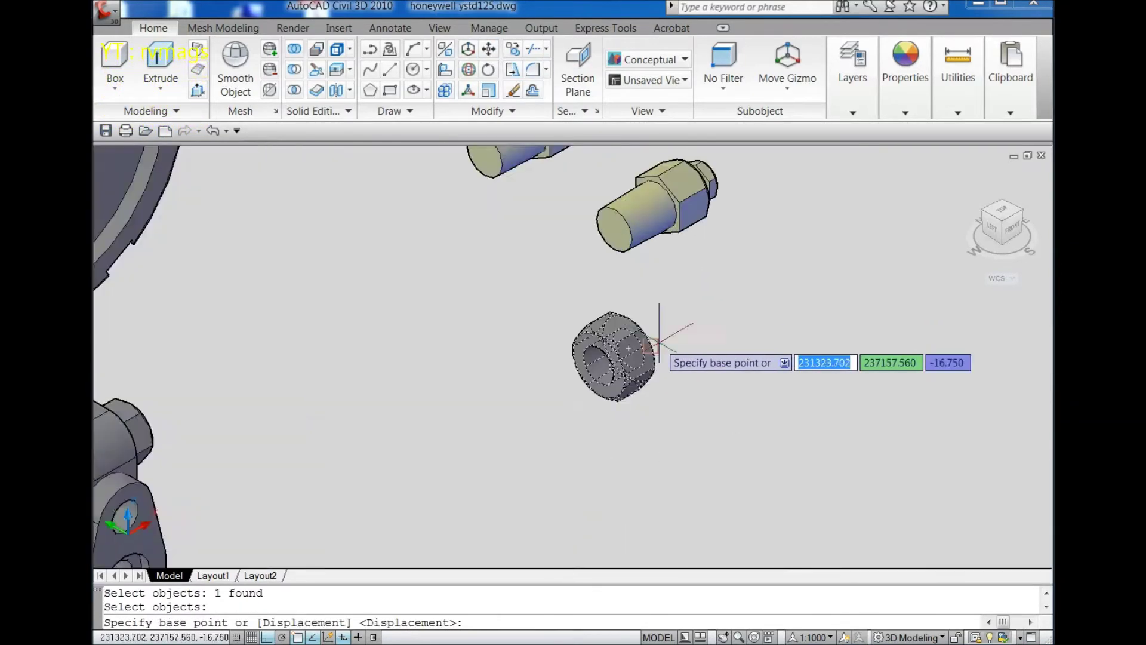
left_click(609, 345)
scroll(630, 352, "down", 5)
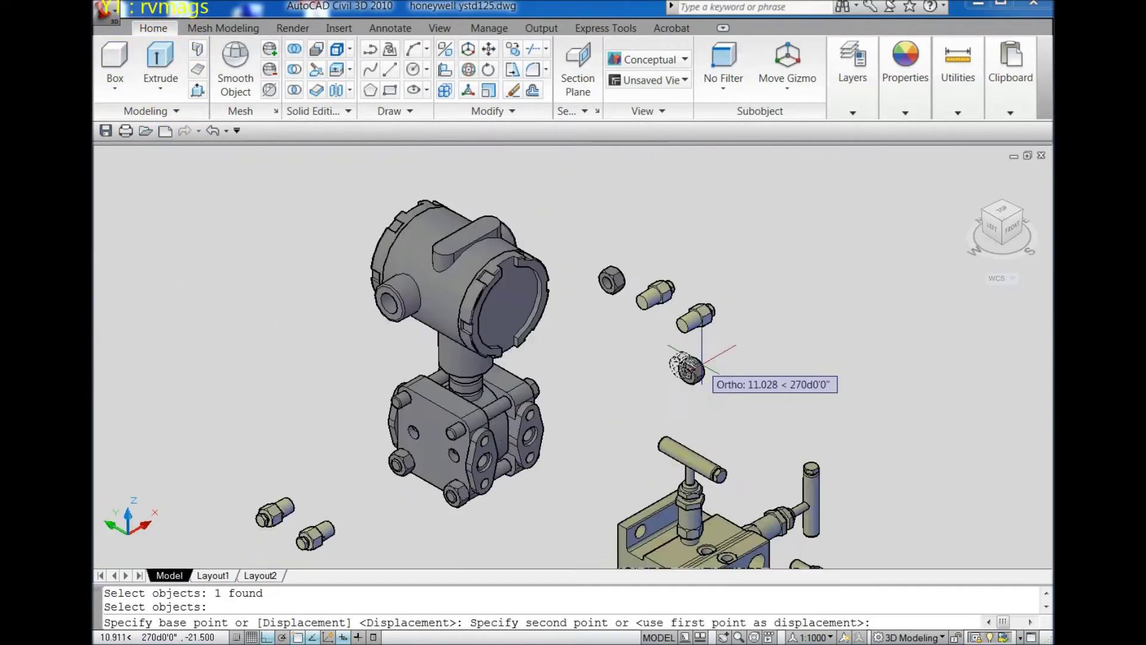
left_click(982, 239)
scroll(533, 309, "up", 4)
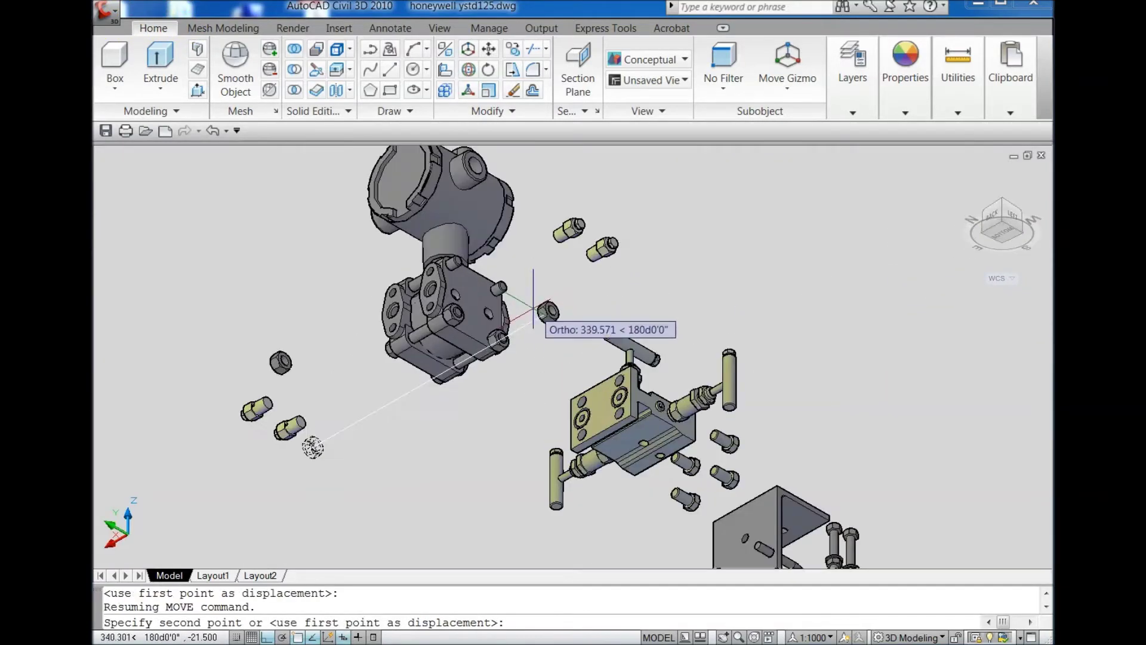
scroll(533, 309, "up", 5)
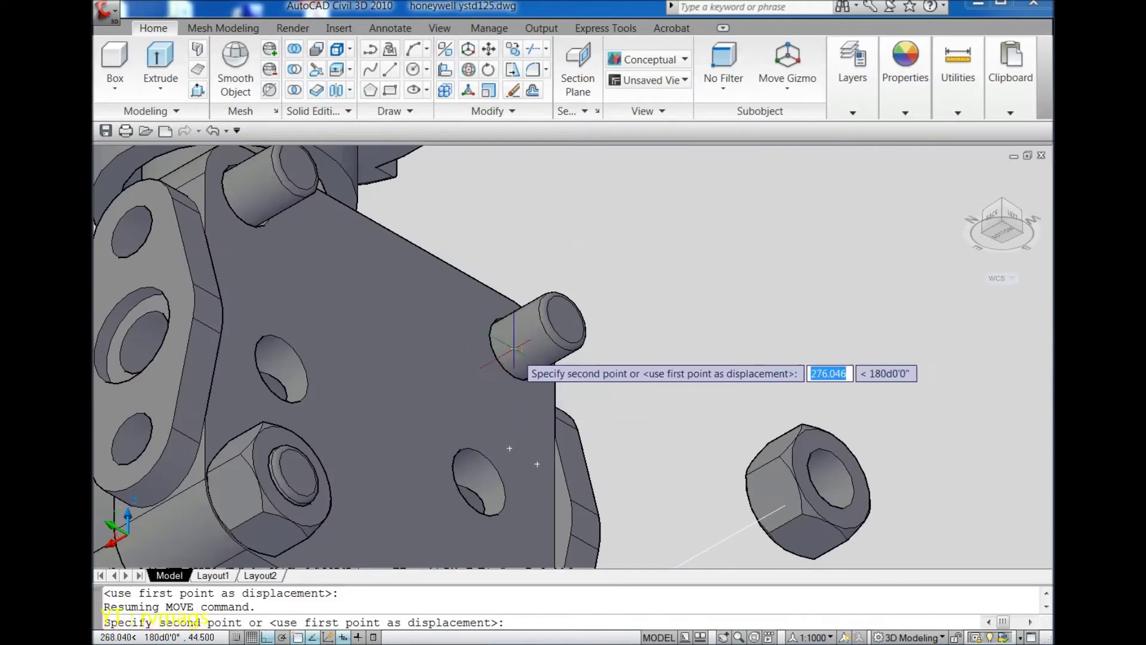
left_click(513, 348)
Fit the last loose nut onto the remaining upper rear bolt end, placing its inner face center on the flange, and show the whole assembly
scroll(659, 358, "down", 5)
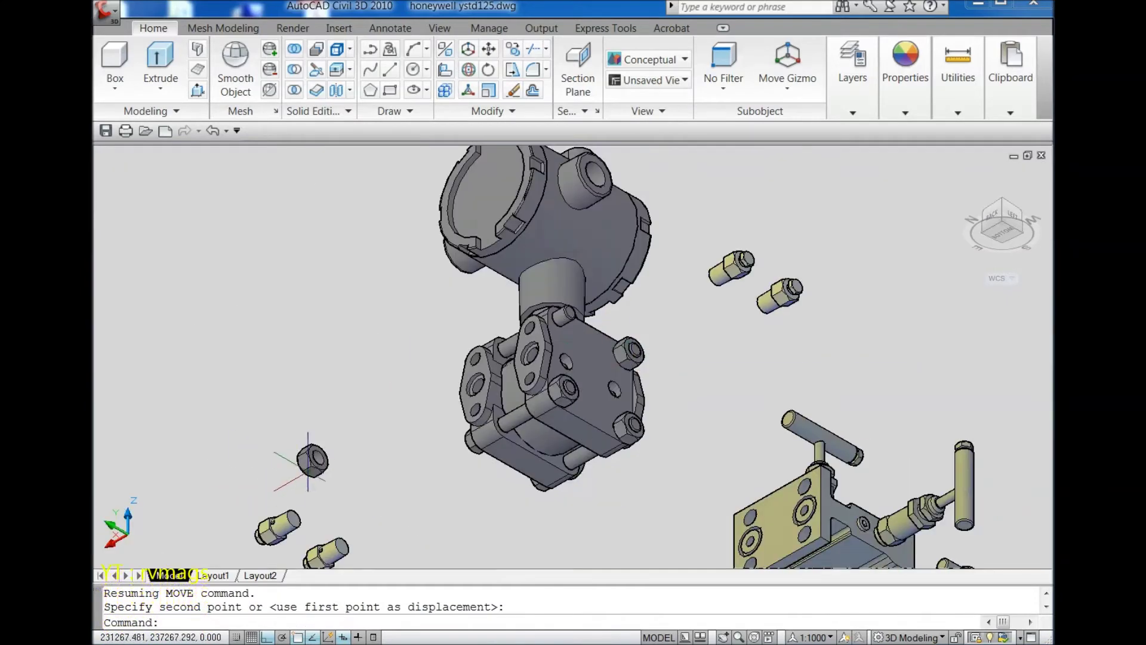
left_click(449, 197)
left_click(487, 51)
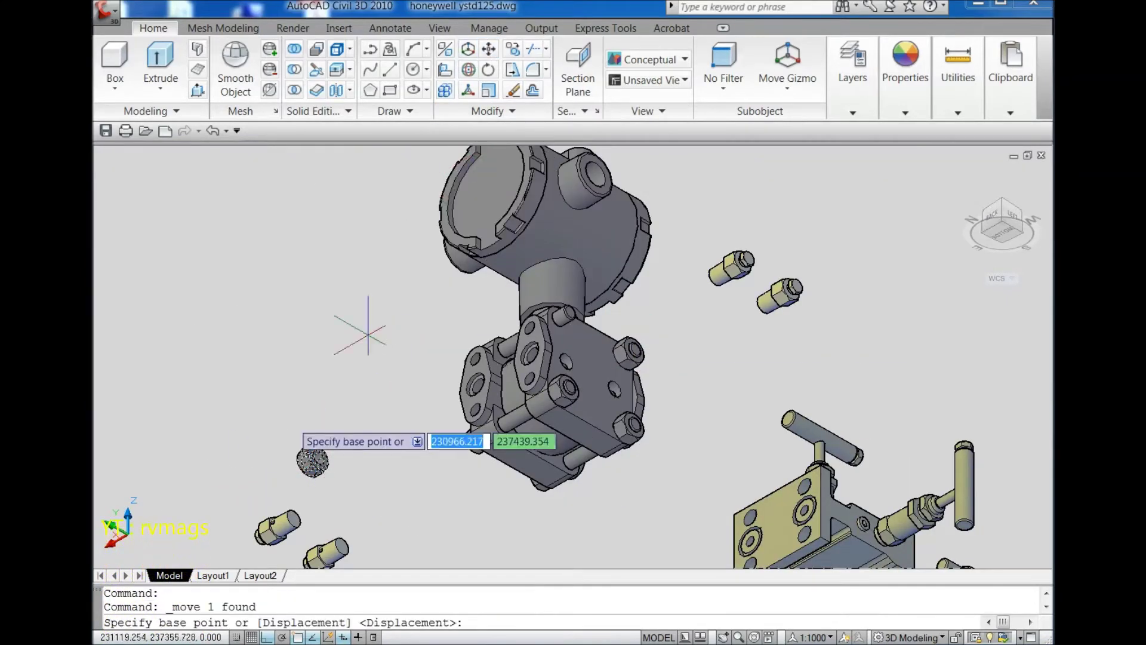
scroll(287, 465, "up", 6)
left_click(328, 460)
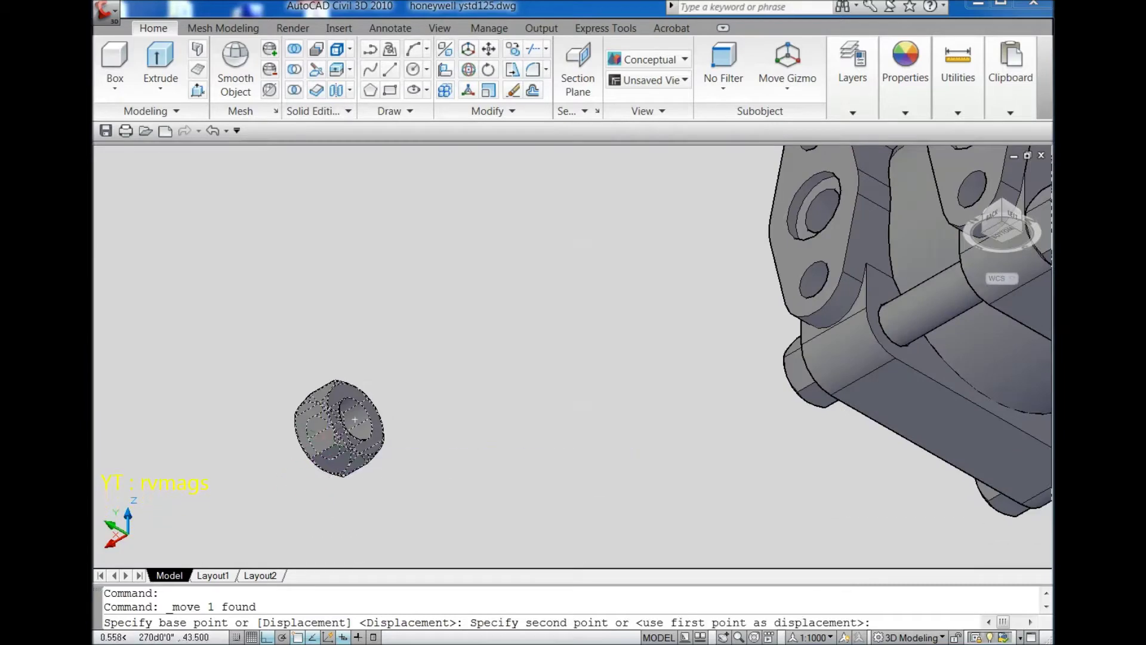
scroll(299, 457, "down", 5)
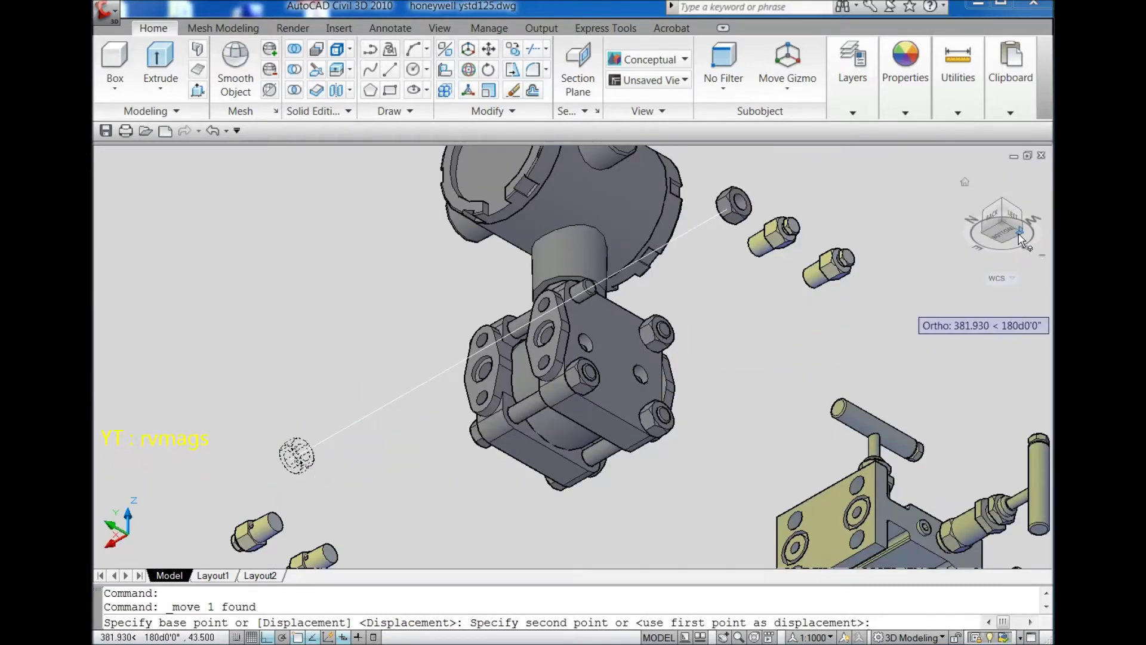
left_click(1021, 235)
scroll(422, 397, "up", 6)
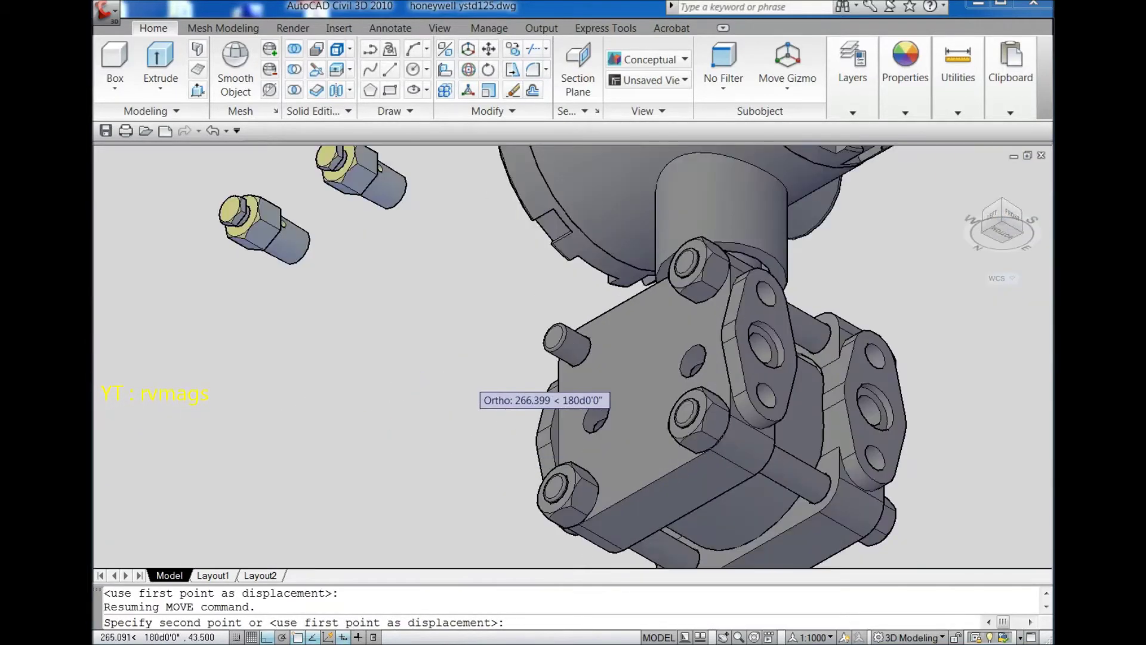
scroll(741, 244, "up", 5)
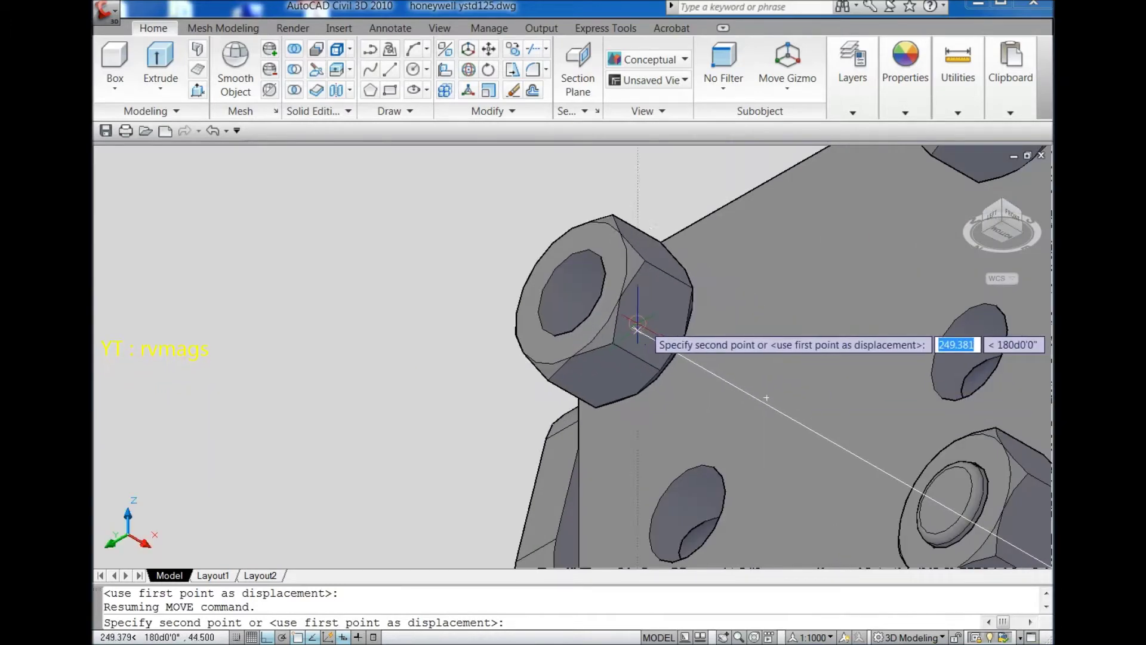
left_click(638, 328)
scroll(638, 329, "down", 6)
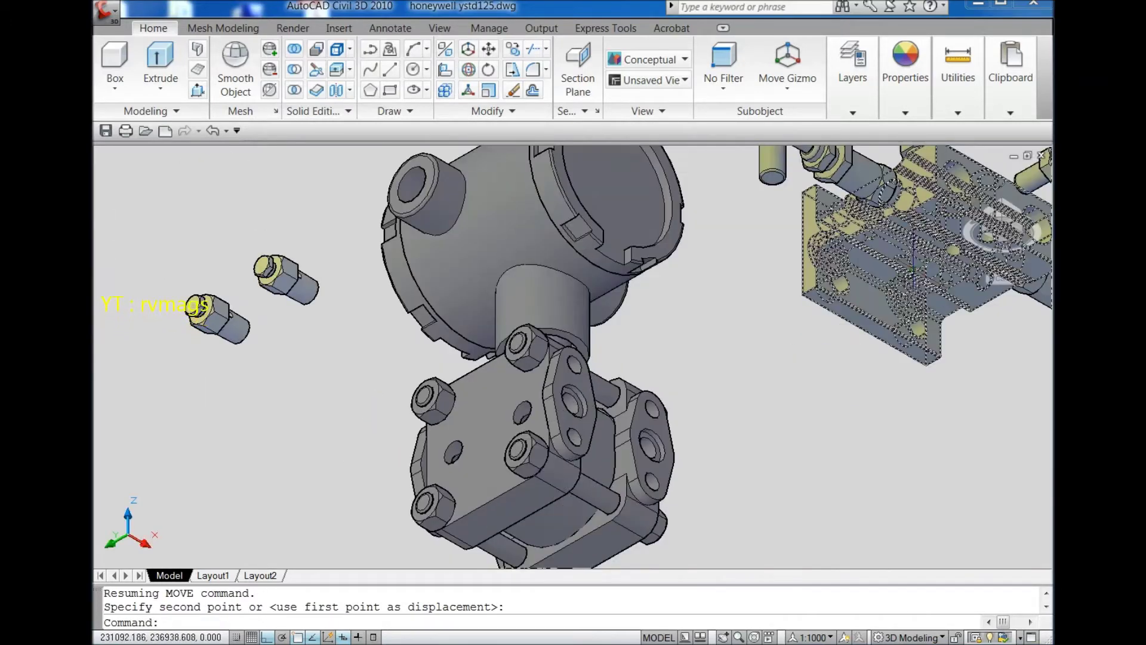
left_click(1003, 206)
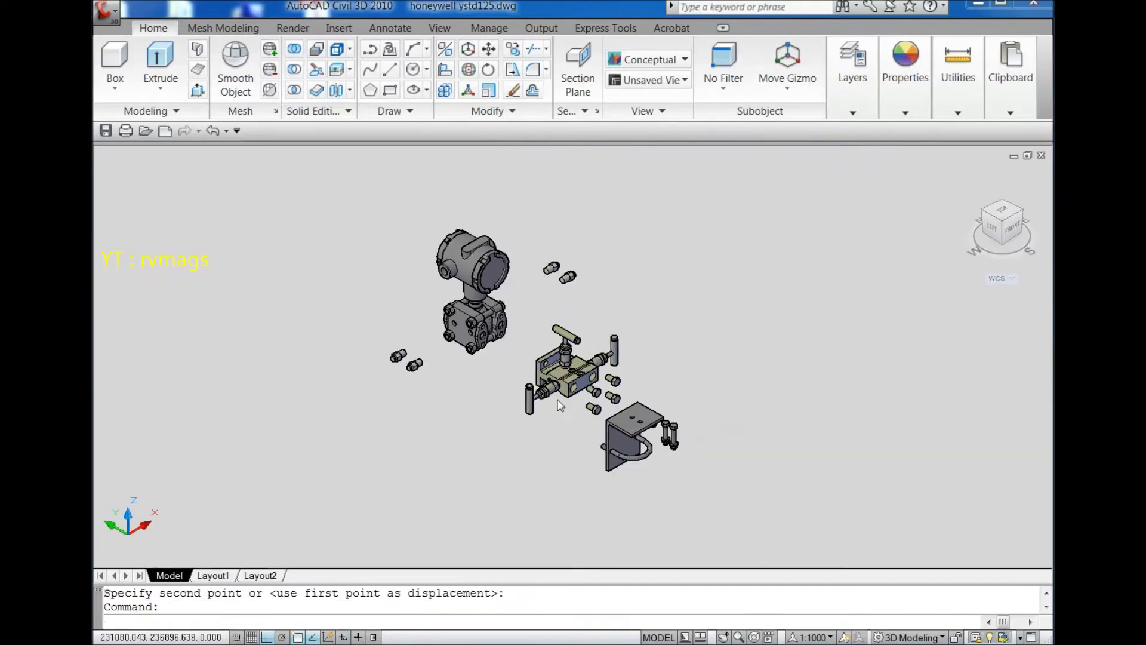
Move the rear yellow fitting on the nut side by its inner end-face center onto the rear hole of the flange face
scroll(389, 353, "up", 10)
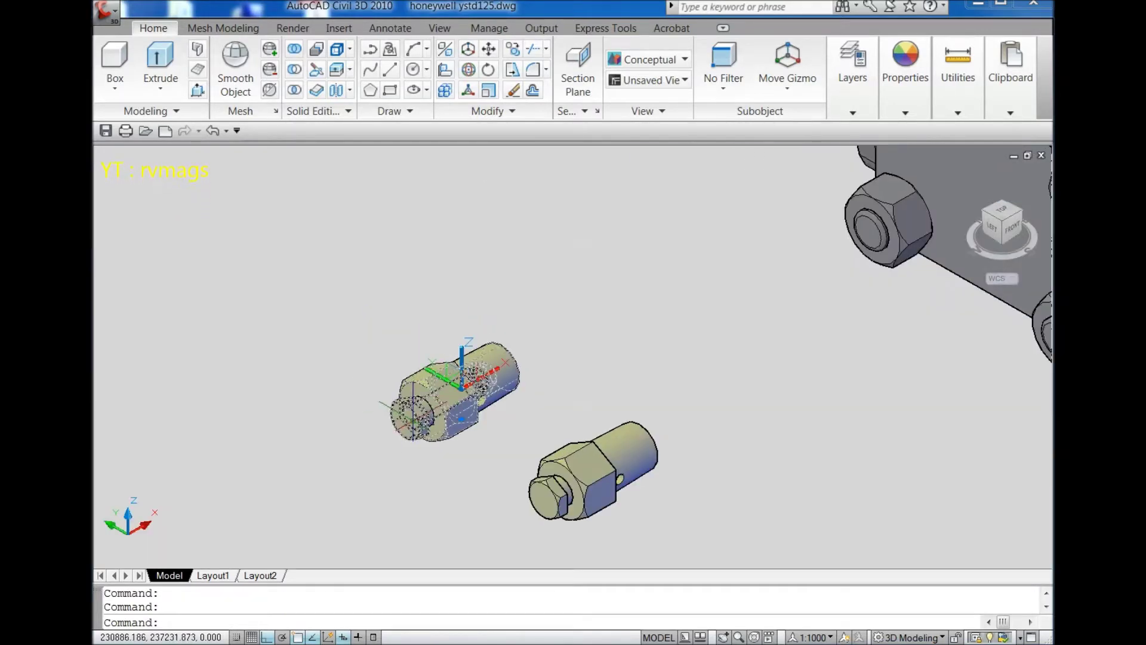
left_click(499, 382)
scroll(542, 345, "down", 3)
scroll(734, 245, "up", 5)
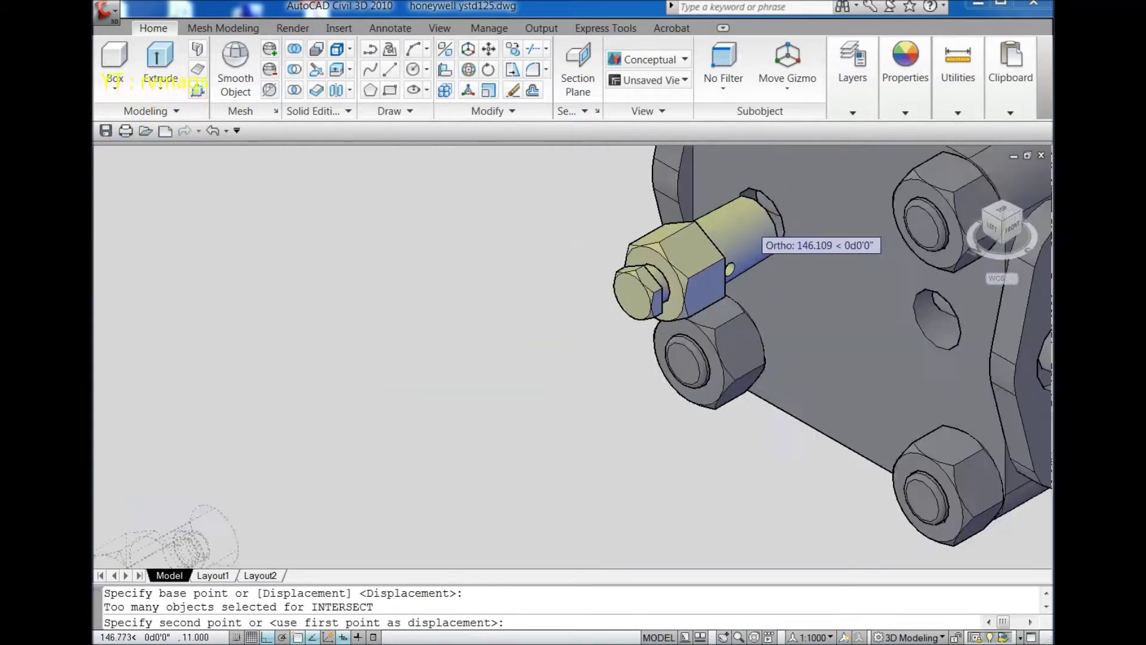
scroll(766, 212, "down", 4)
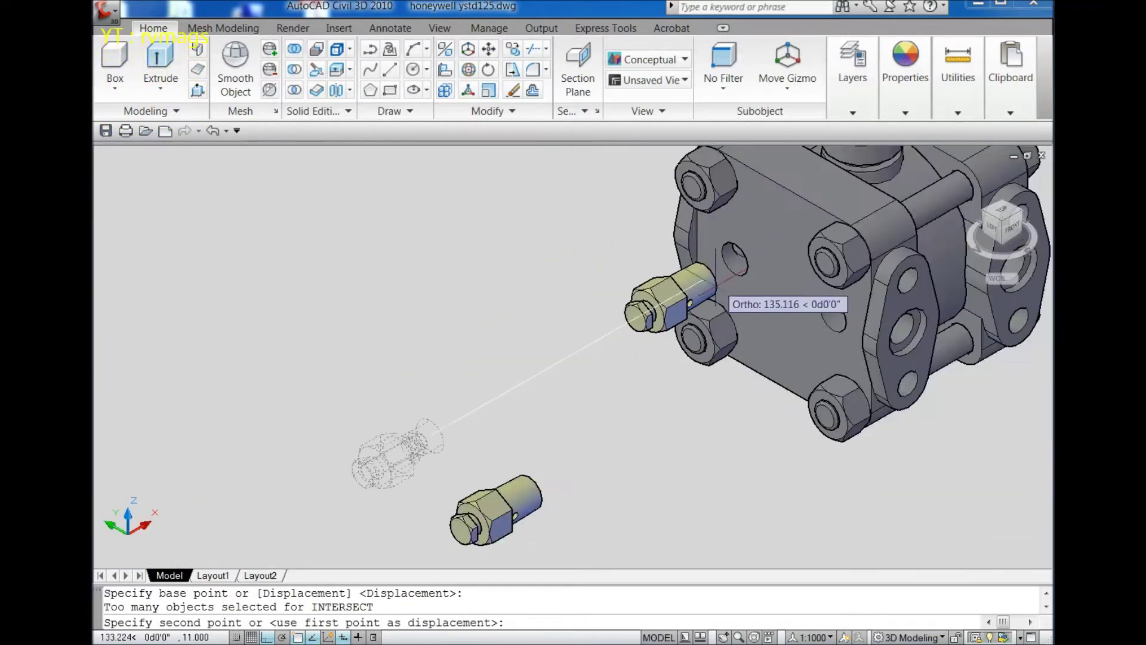
scroll(706, 266, "up", 4)
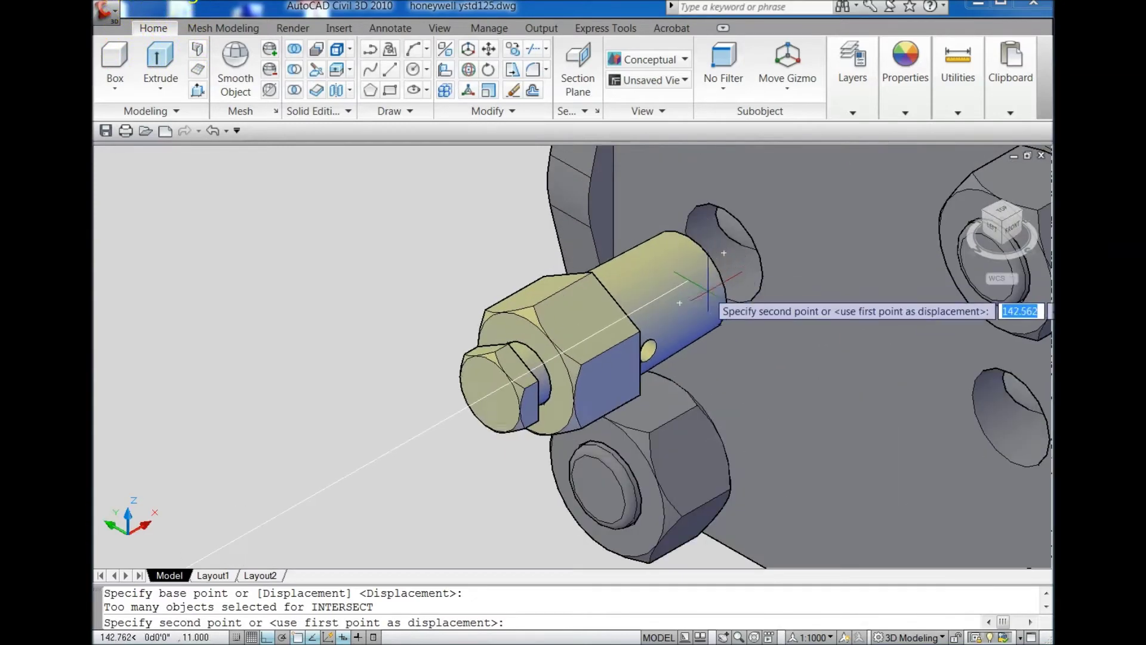
left_click(724, 254)
Move the second yellow fitting on the nut side by its inner end-face center onto the flange's front hole
scroll(724, 254, "down", 5)
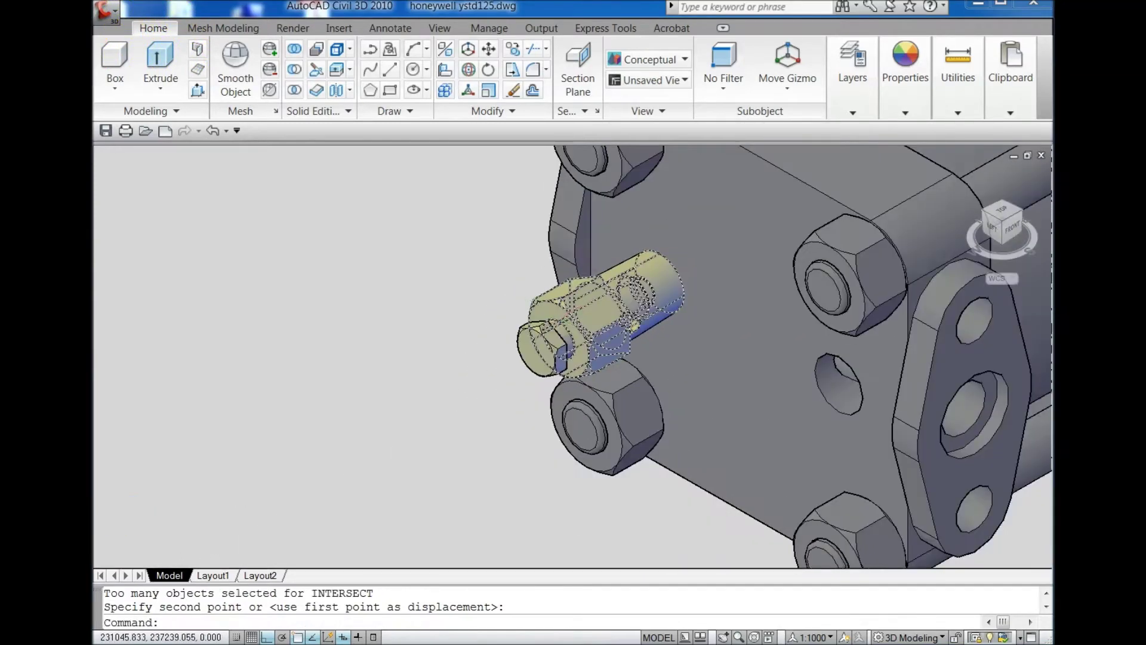
left_click(464, 454)
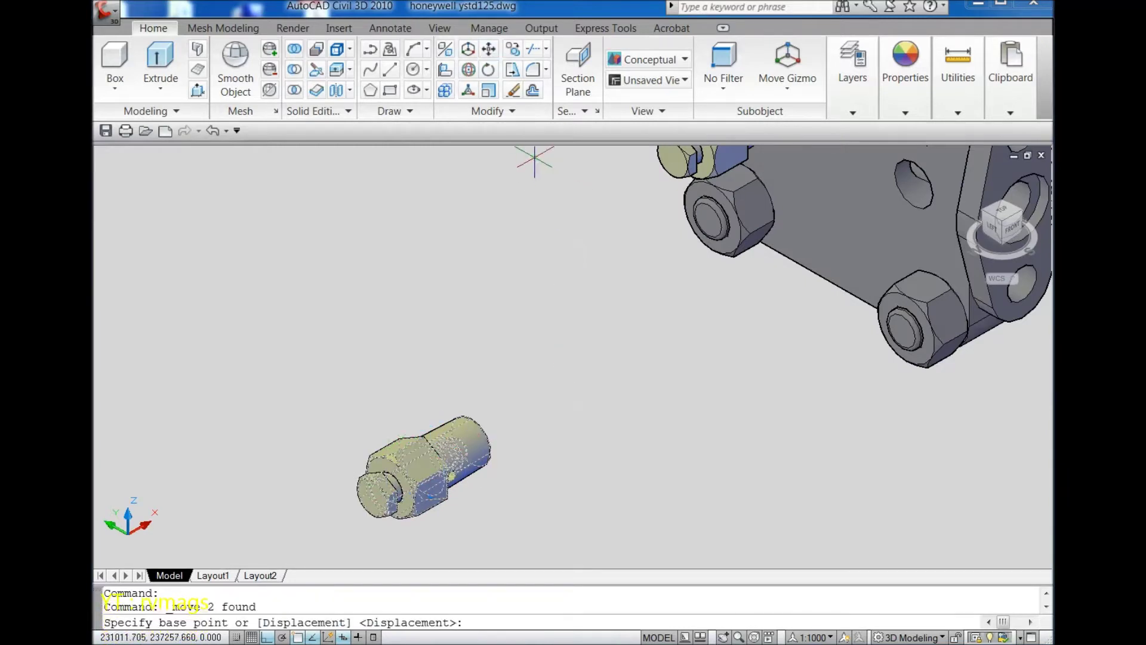
scroll(496, 477, "up", 4)
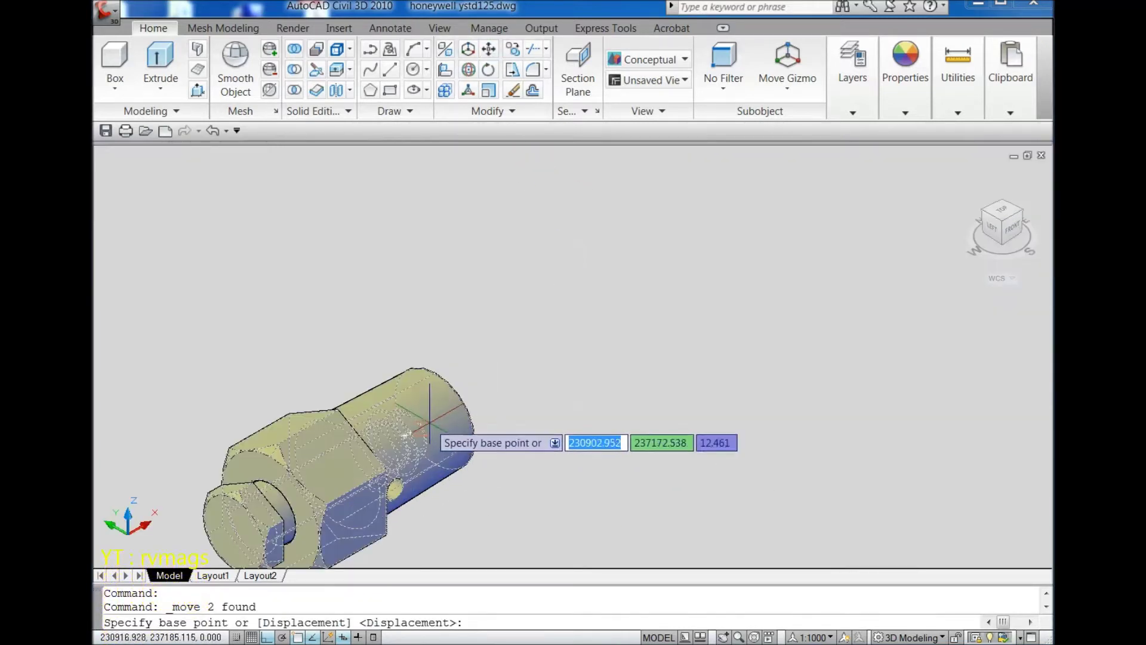
scroll(442, 418, "down", 3)
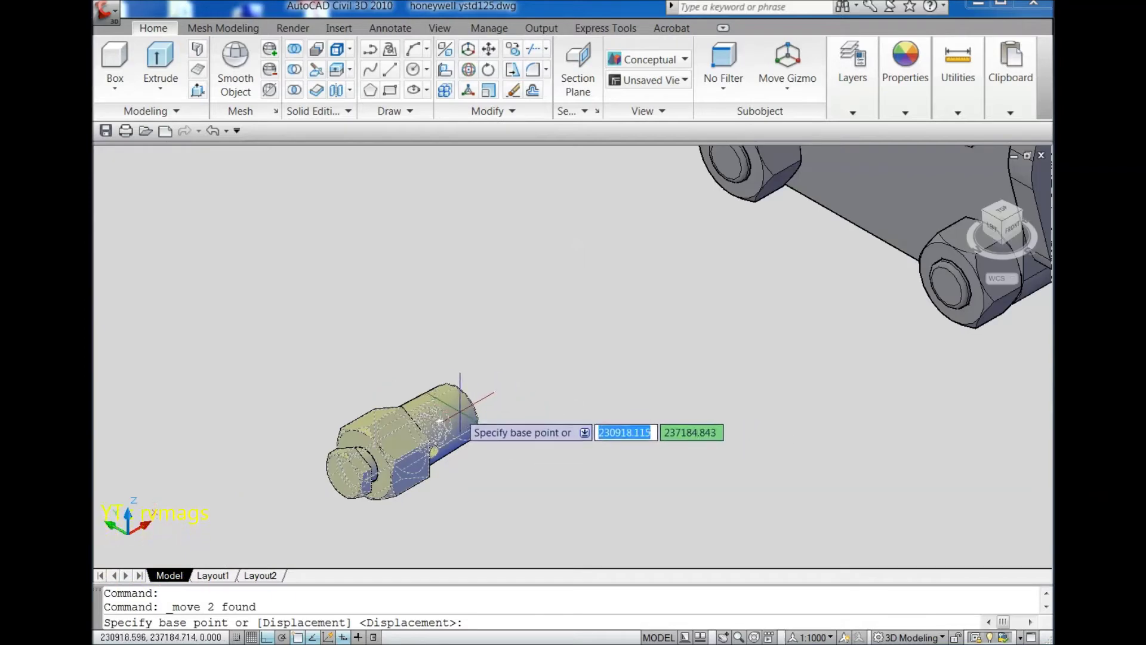
scroll(442, 418, "down", 4)
scroll(448, 410, "up", 4)
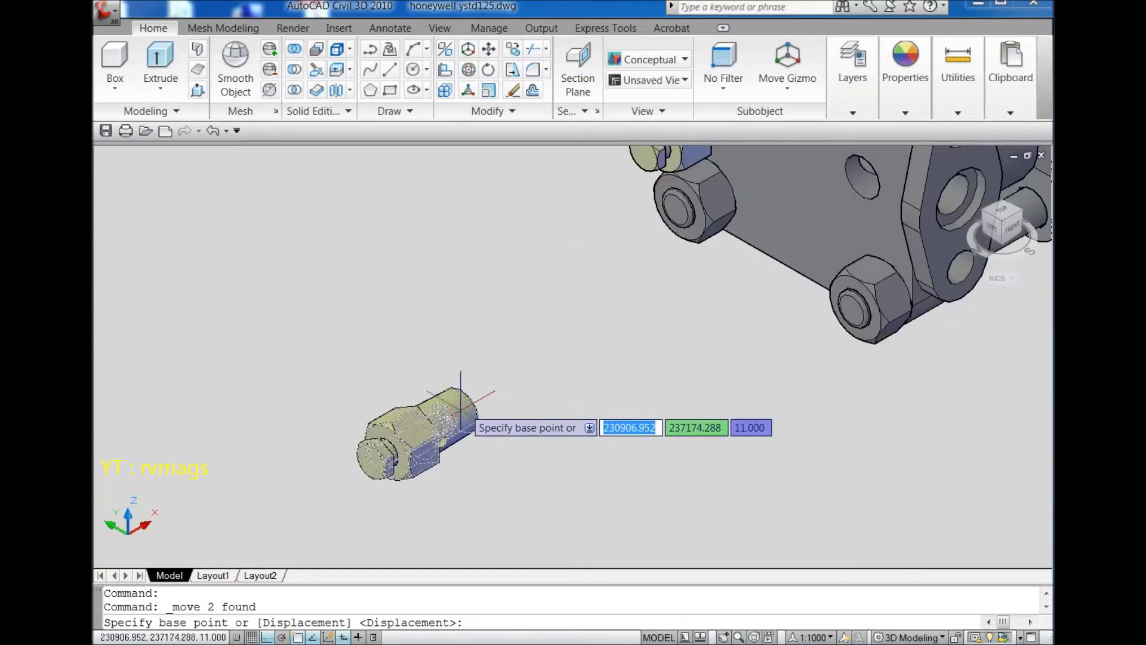
left_click(460, 412)
scroll(549, 346, "up", 5)
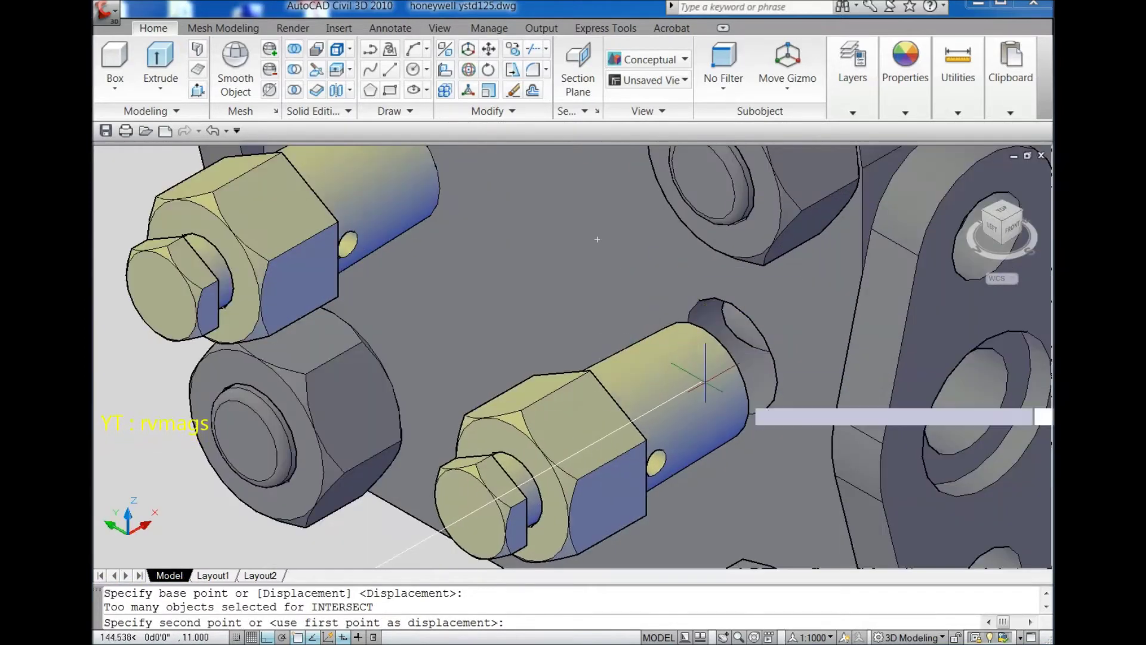
scroll(701, 389, "down", 2)
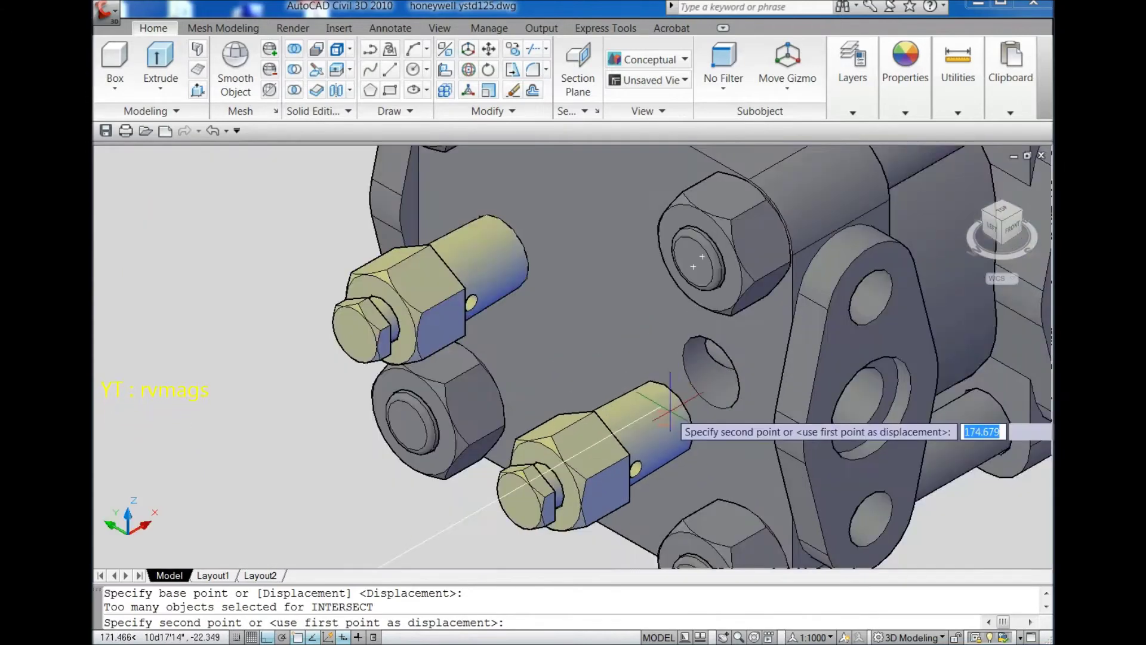
left_click(700, 389)
View the bolt-head side and move its rear yellow fitting by the end-face center onto the rear hole of that flange
scroll(378, 468, "down", 4)
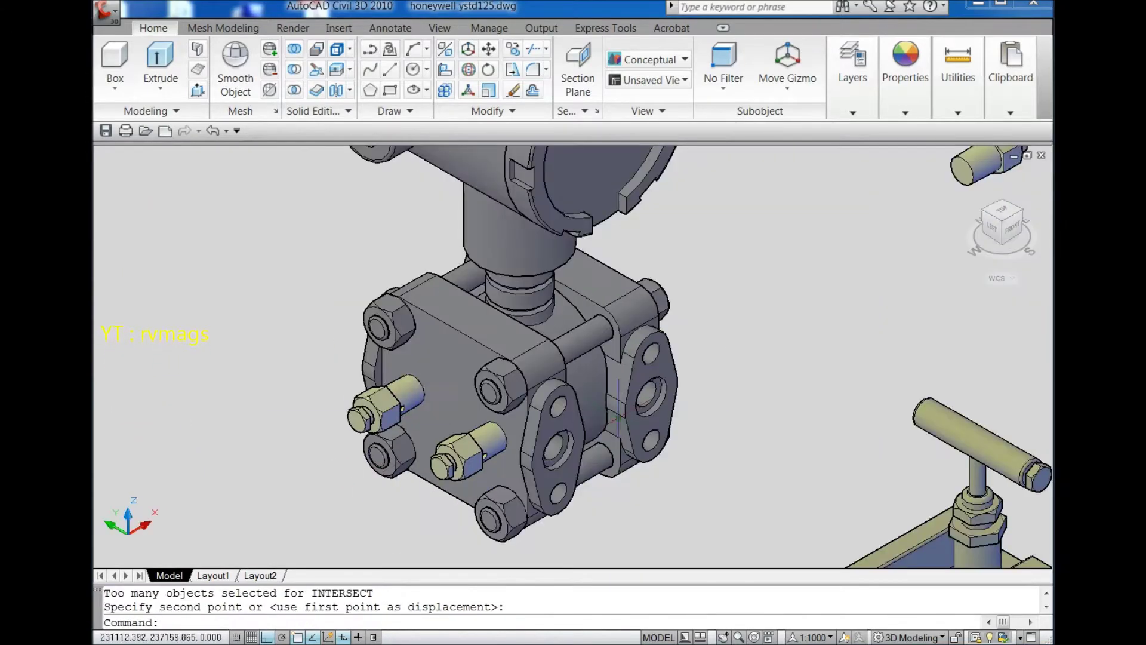
left_click(1021, 213)
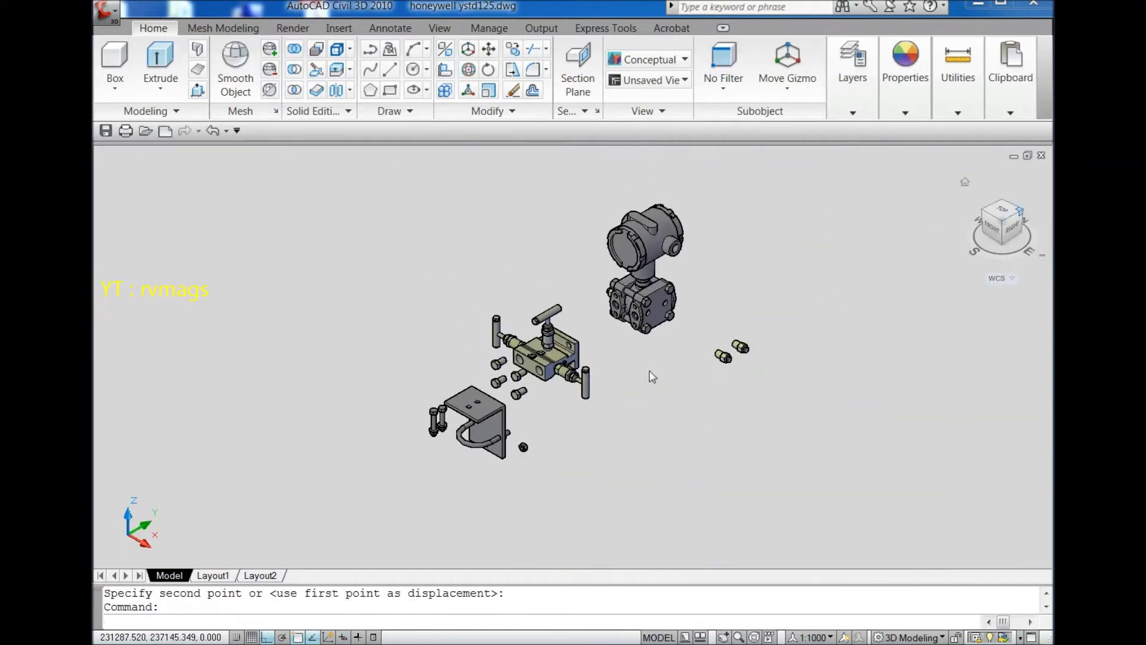
scroll(827, 299, "up", 3)
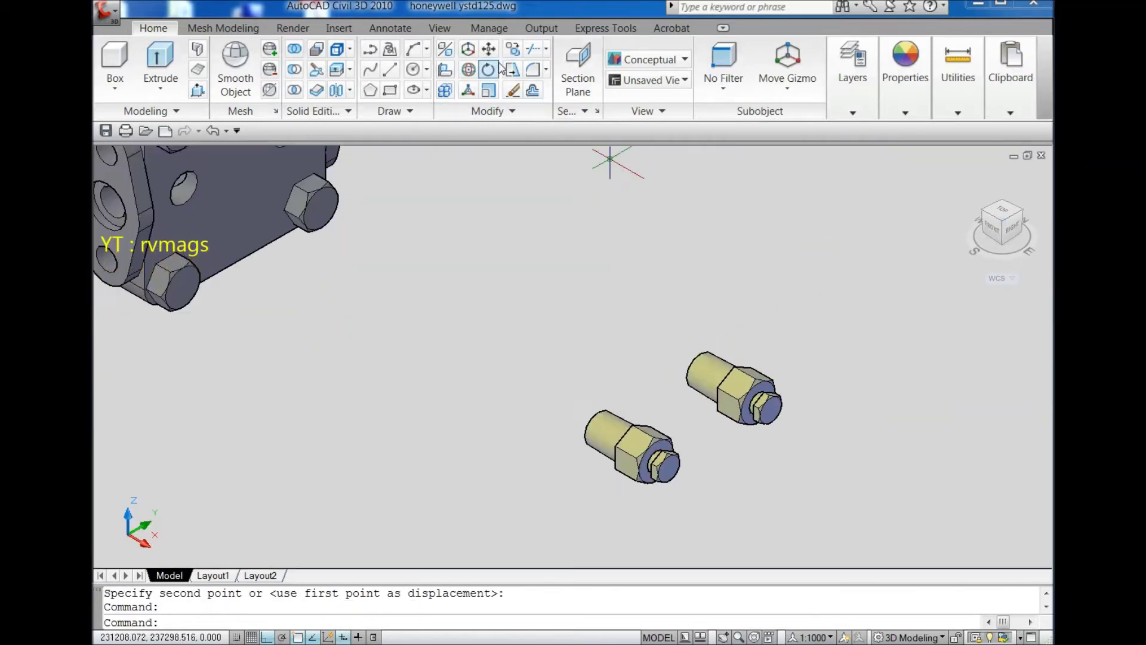
scroll(775, 388, "up", 2)
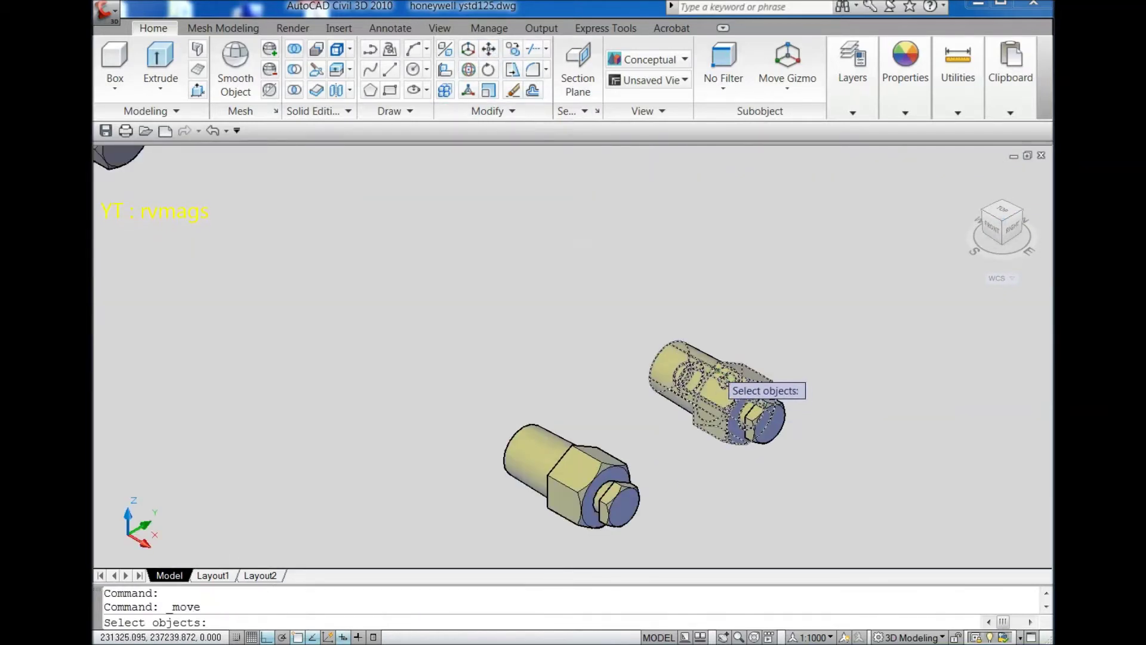
left_click(770, 409)
key("Return")
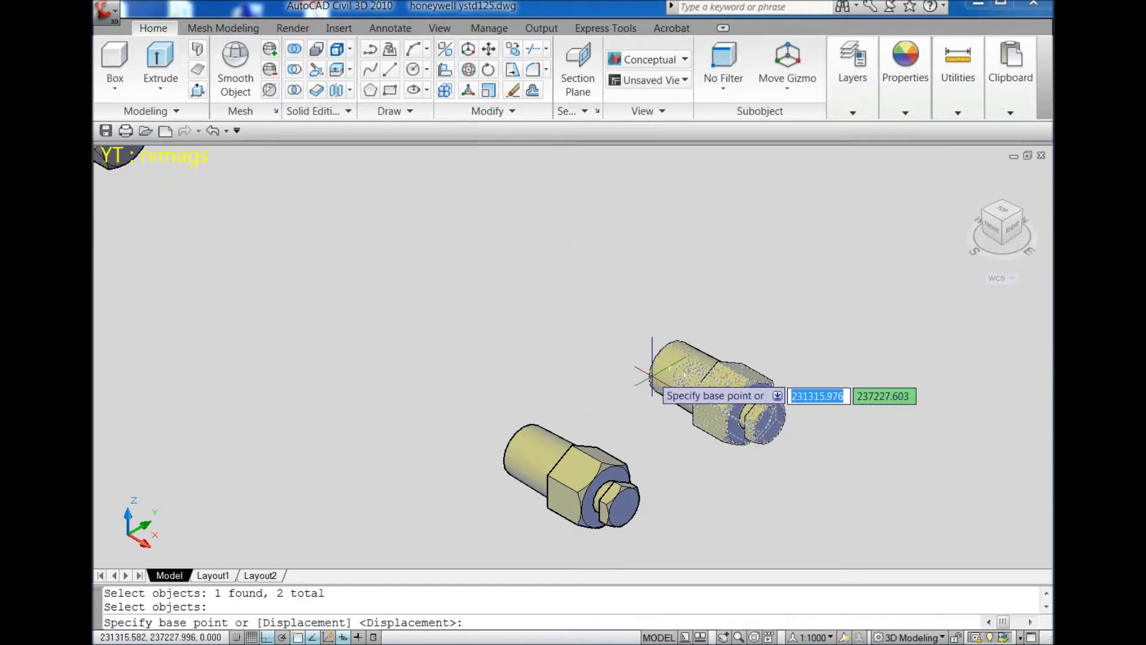
left_click(670, 365)
scroll(532, 333, "down", 4)
scroll(513, 447, "up", 8)
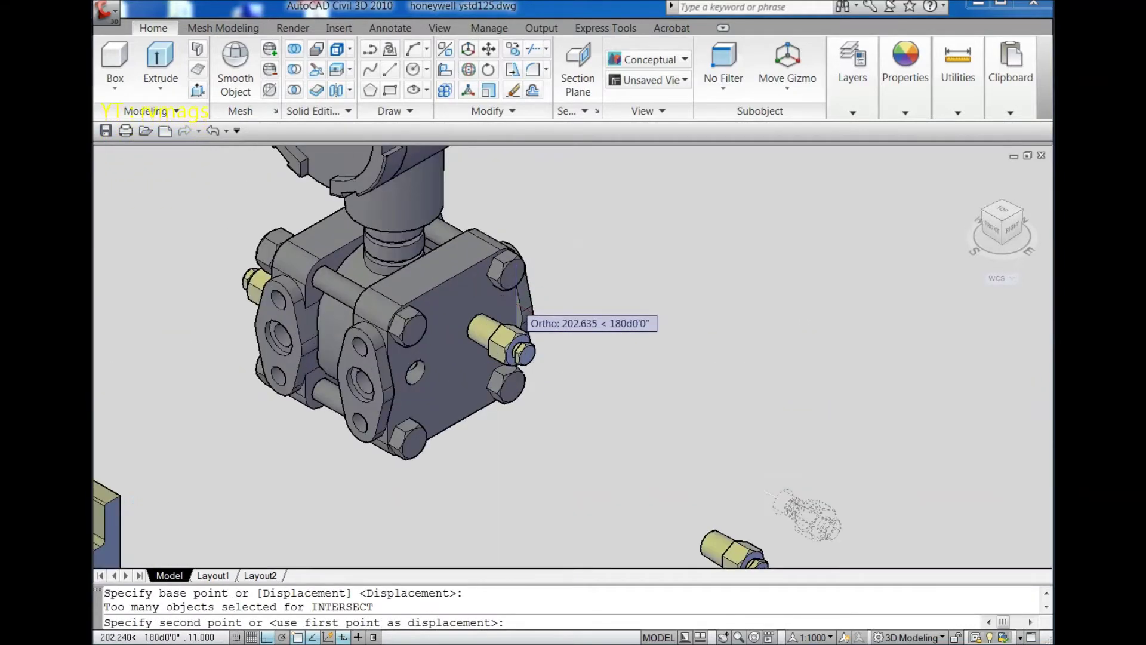
scroll(455, 396, "up", 4)
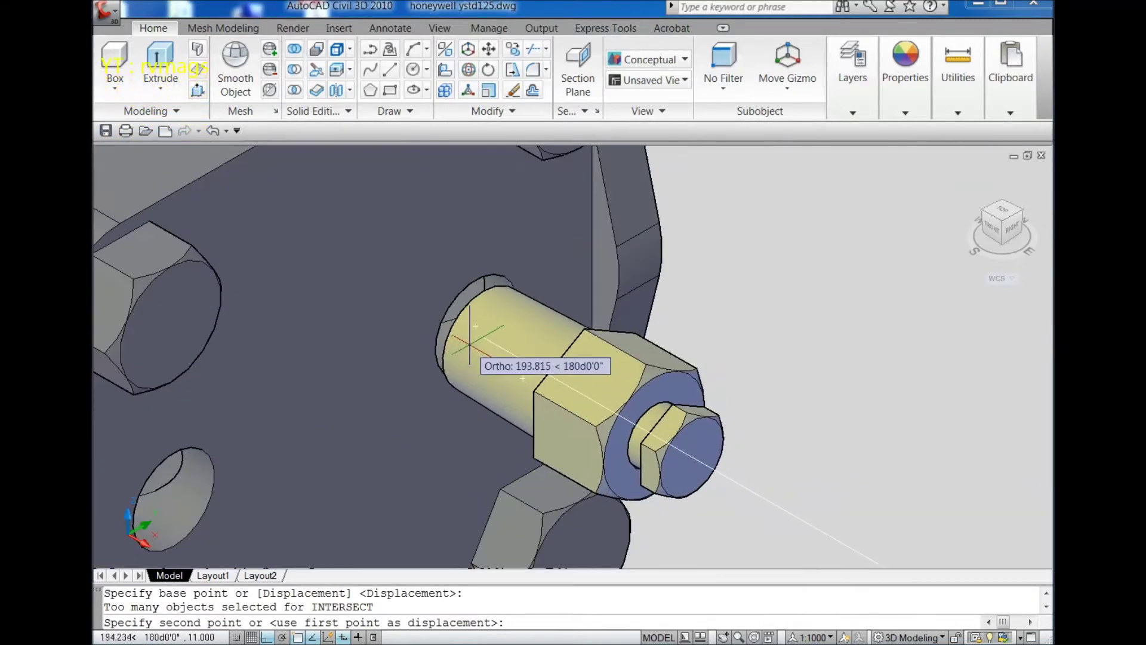
left_click(476, 327)
Move the remaining loose yellow fitting by its end-face center onto the front hole of the bolt-head side flange
scroll(475, 327, "down", 8)
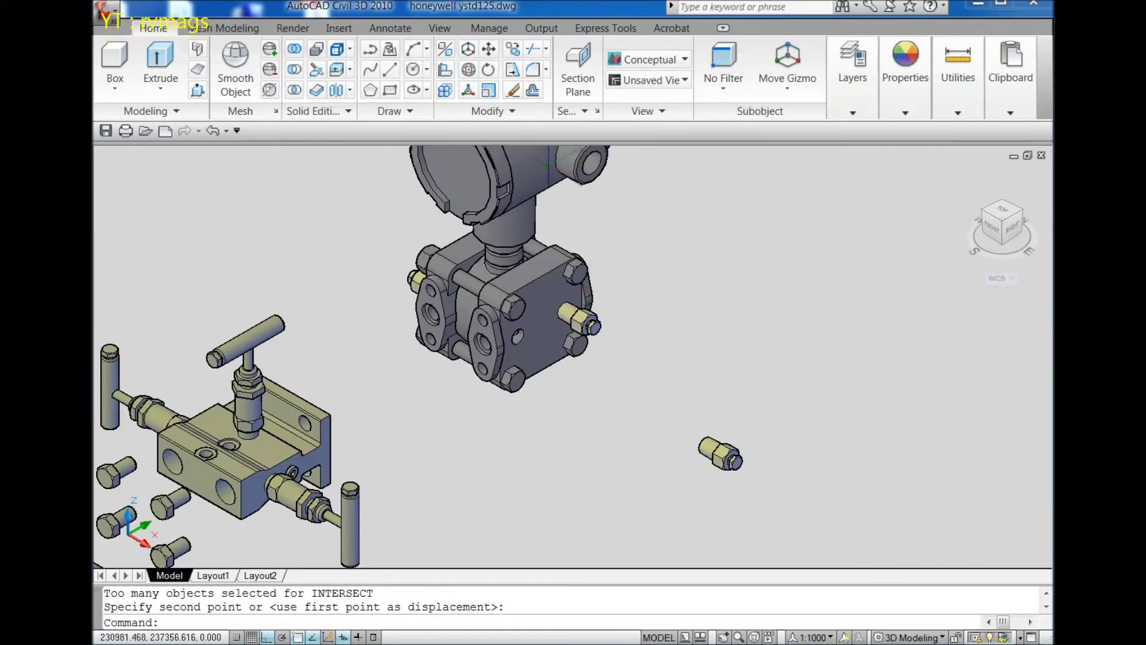
scroll(725, 448, "up", 8)
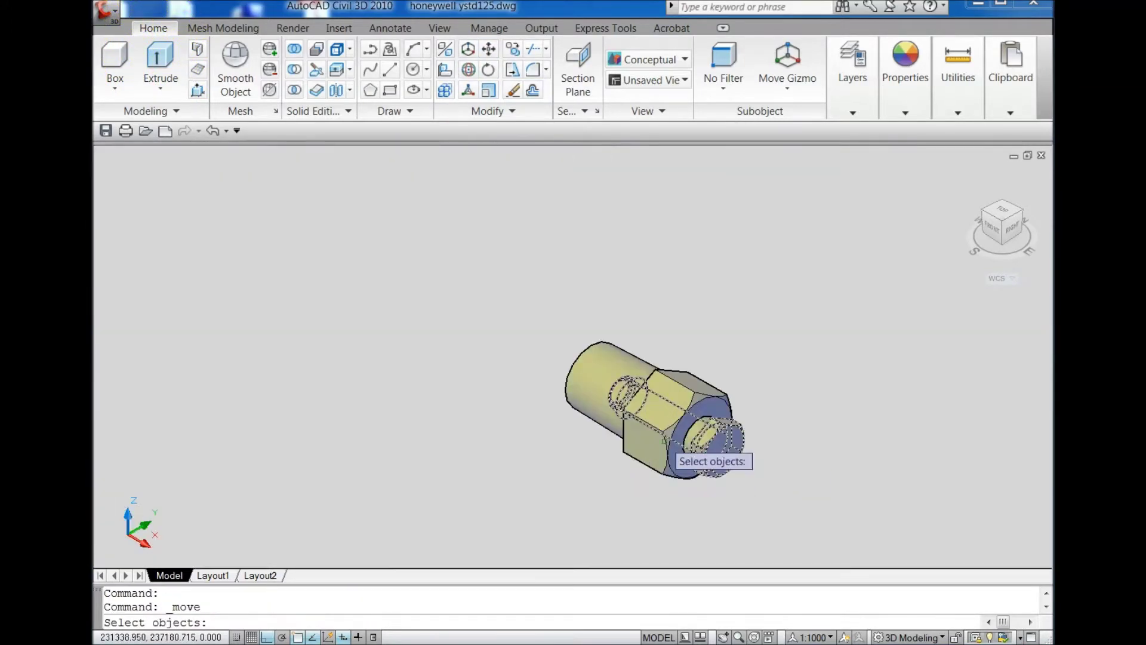
left_click(705, 445)
key("Return")
scroll(526, 404, "up", 2)
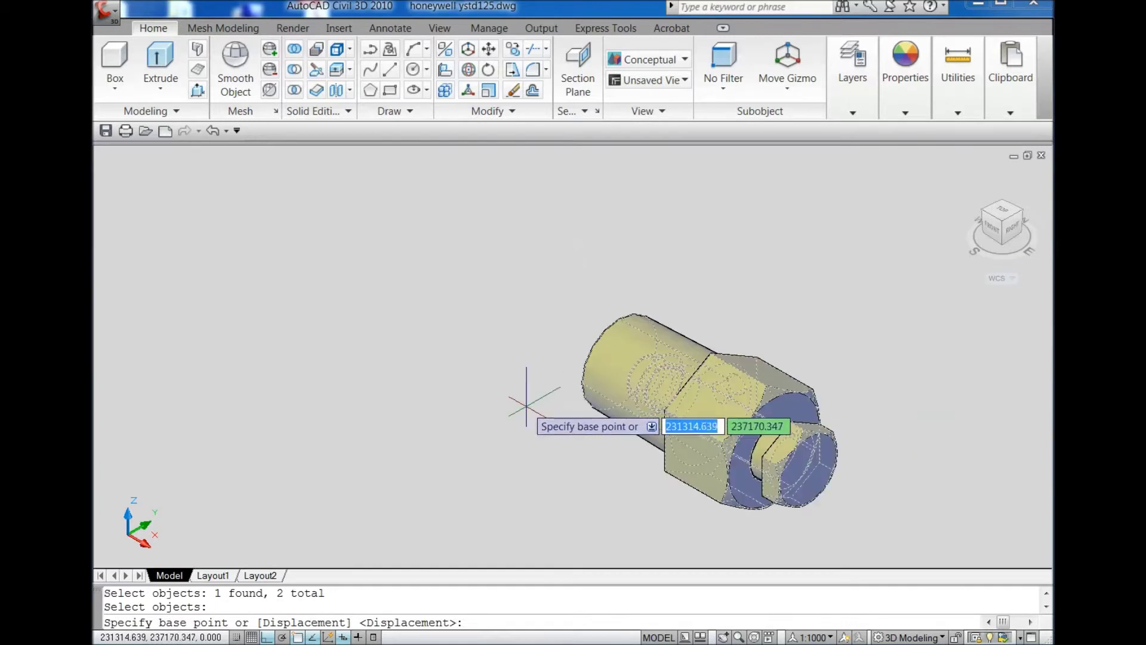
scroll(591, 395, "down", 2)
left_click(612, 383)
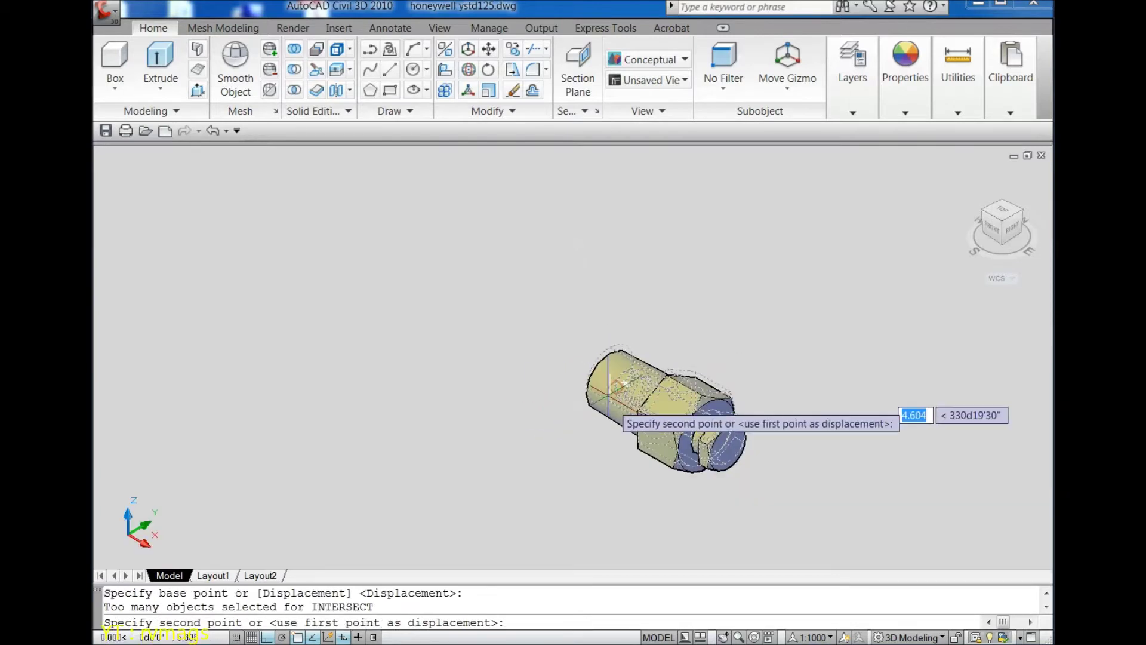
scroll(550, 415, "down", 3)
scroll(339, 234, "up", 3)
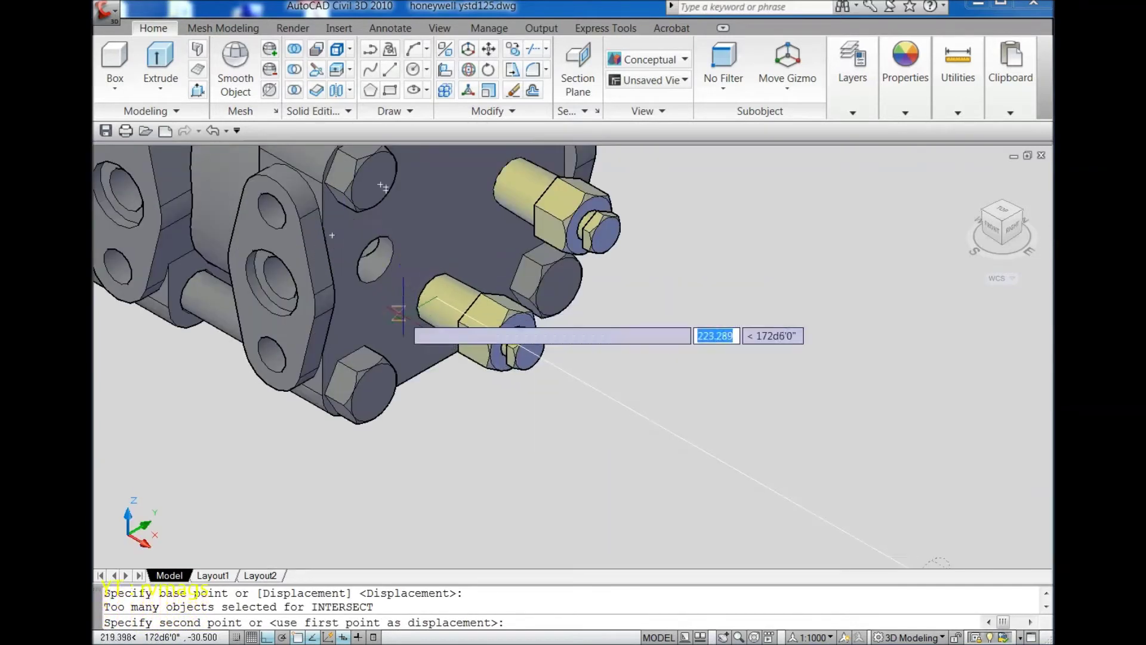
left_click(373, 266)
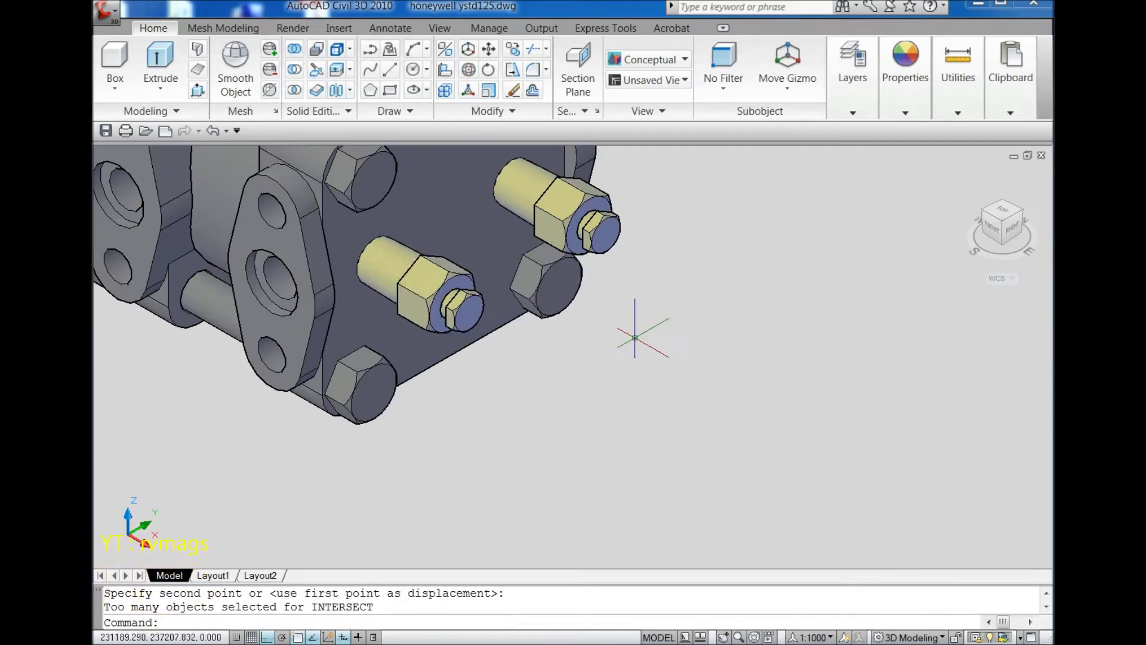
Move both yellow fittings on the bolt-head side together 10 units straight into the flange
scroll(716, 316, "down", 3)
scroll(766, 298, "up", 5)
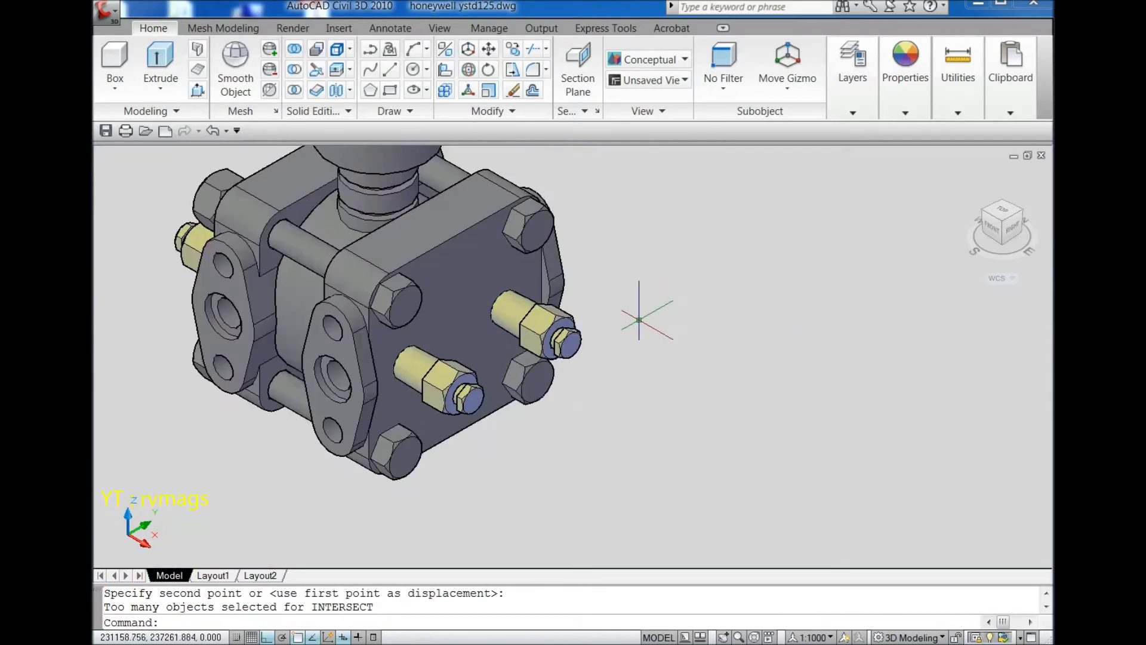
scroll(585, 331, "up", 3)
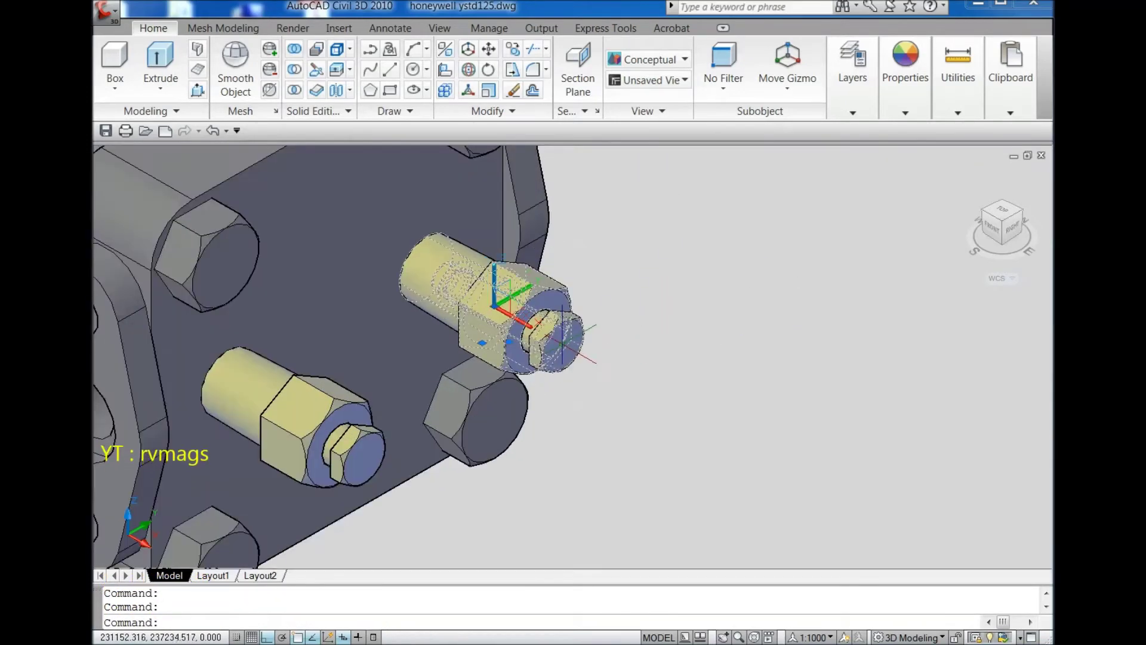
left_click(255, 404)
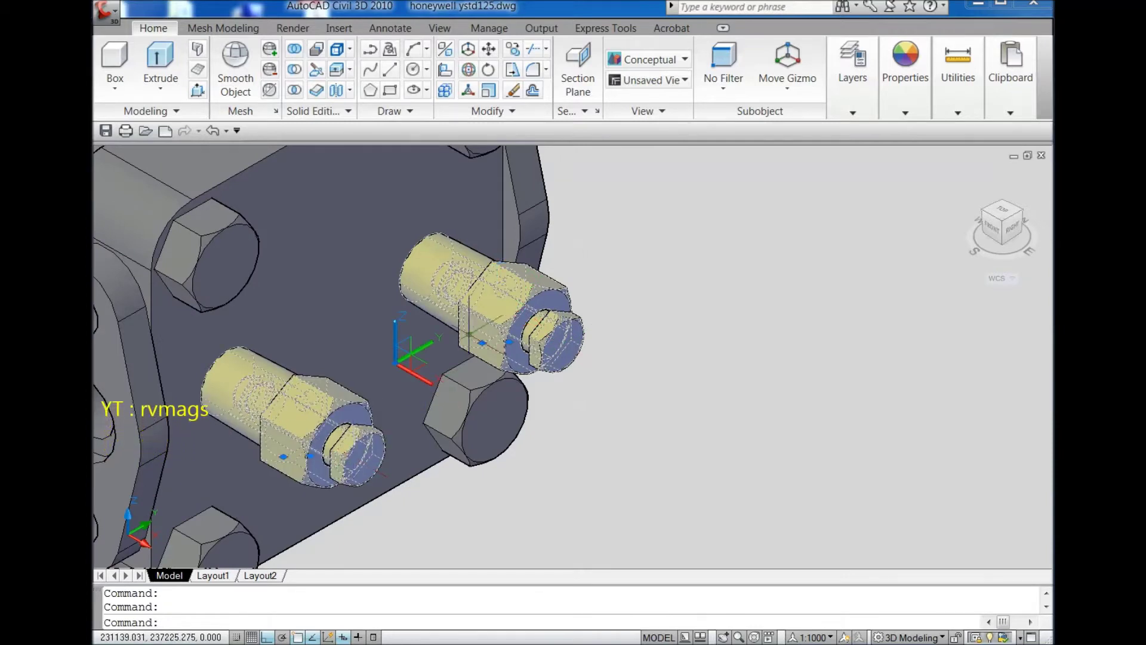
left_click(487, 53)
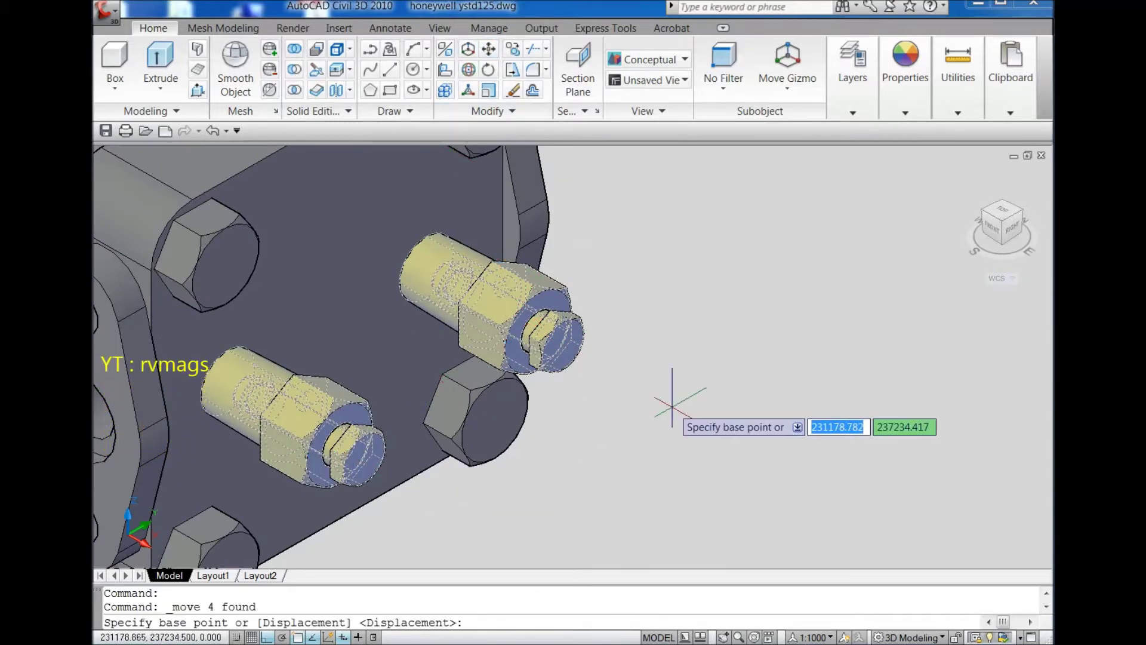
left_click(726, 396)
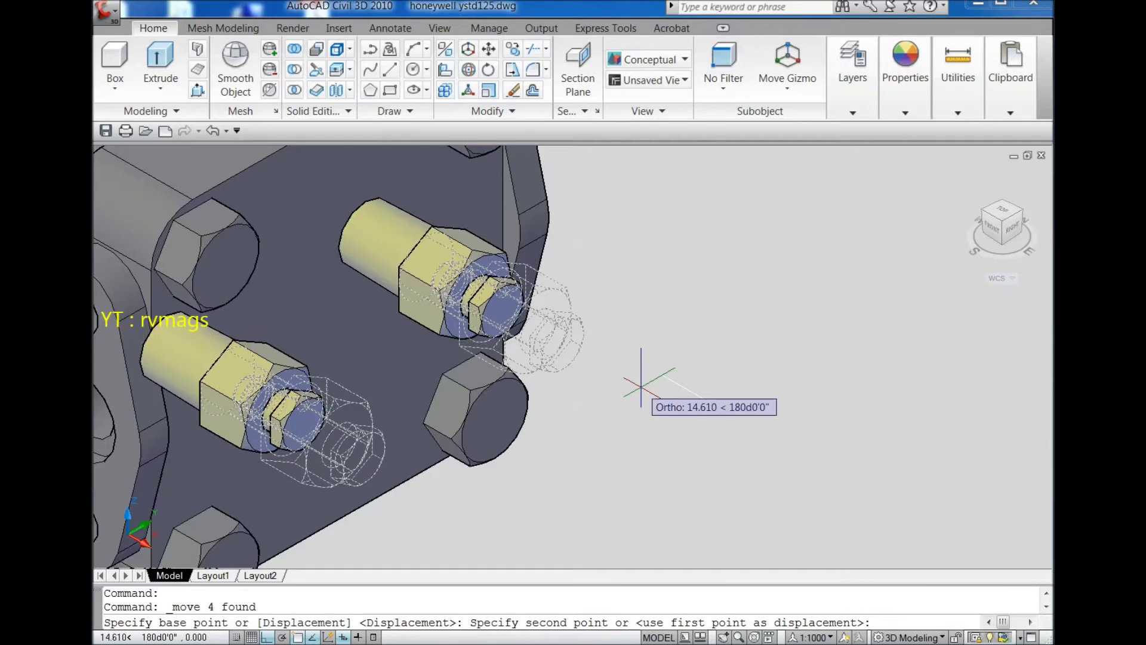
key("Return")
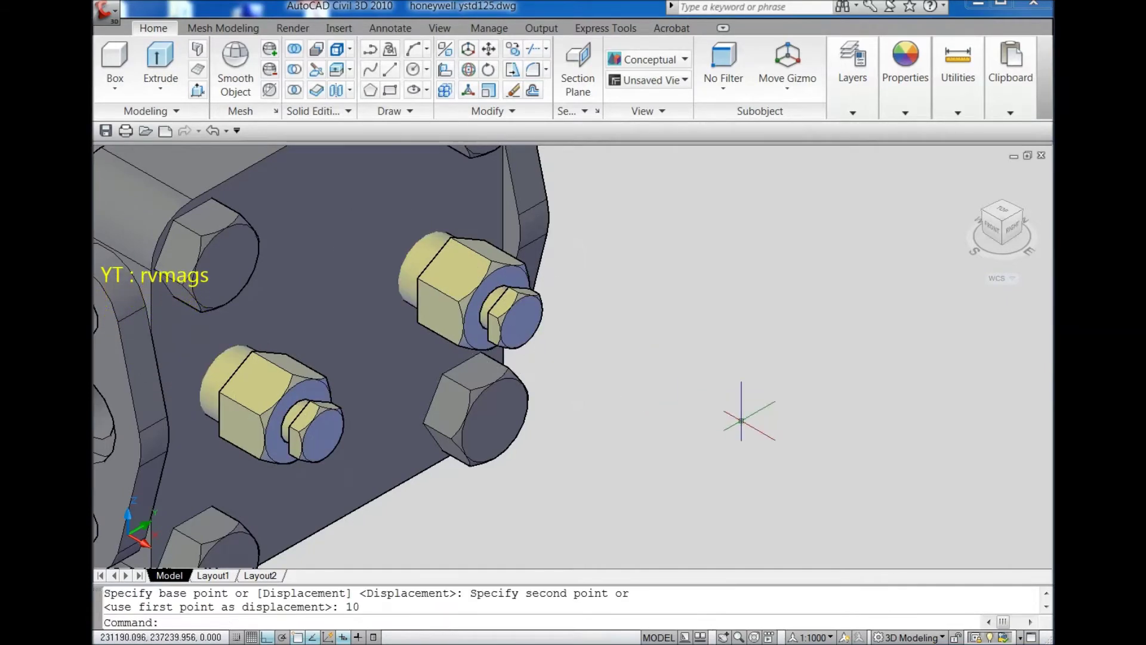
Move both yellow fittings on the nut side together 10 units straight into the flange
left_click(983, 221)
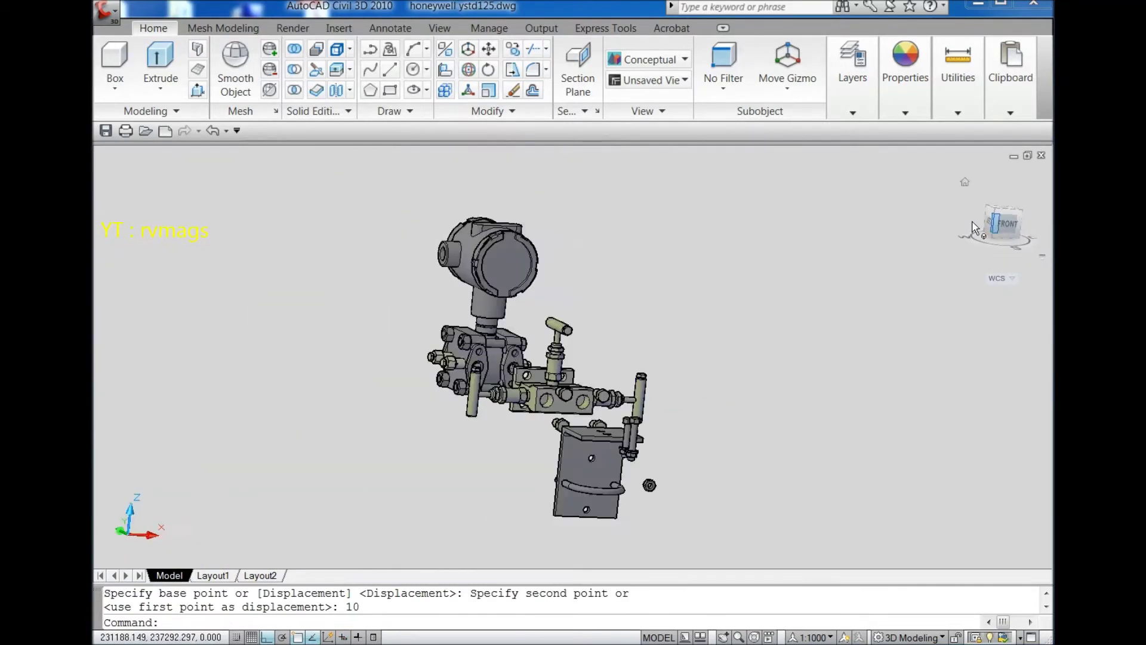
left_click(1004, 218)
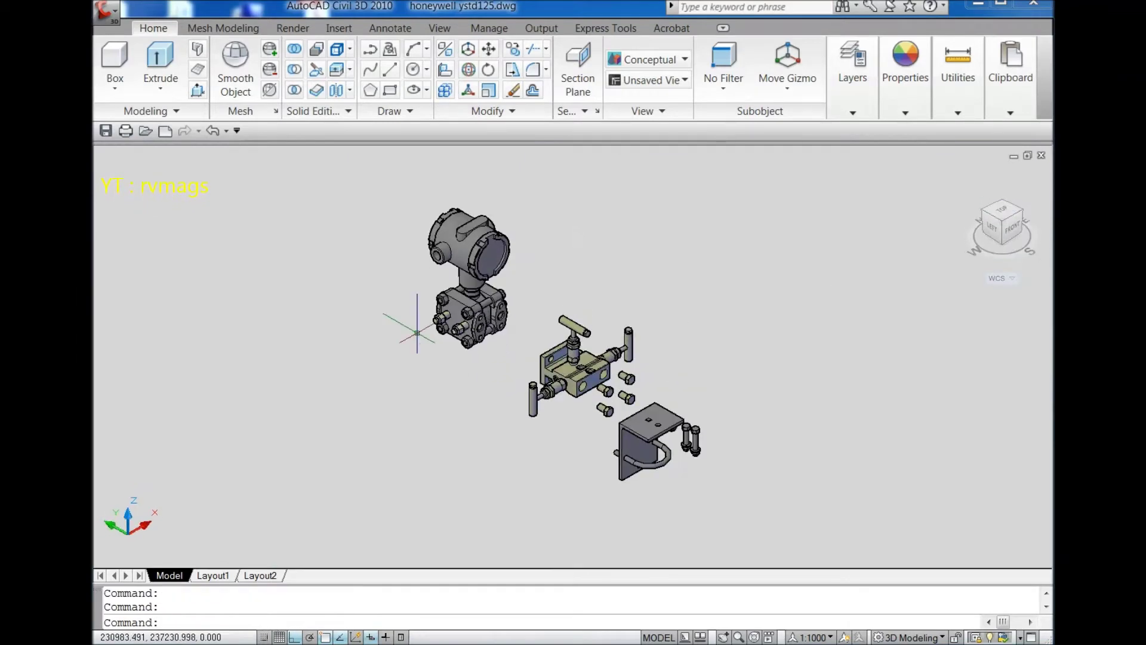
scroll(410, 320, "up", 6)
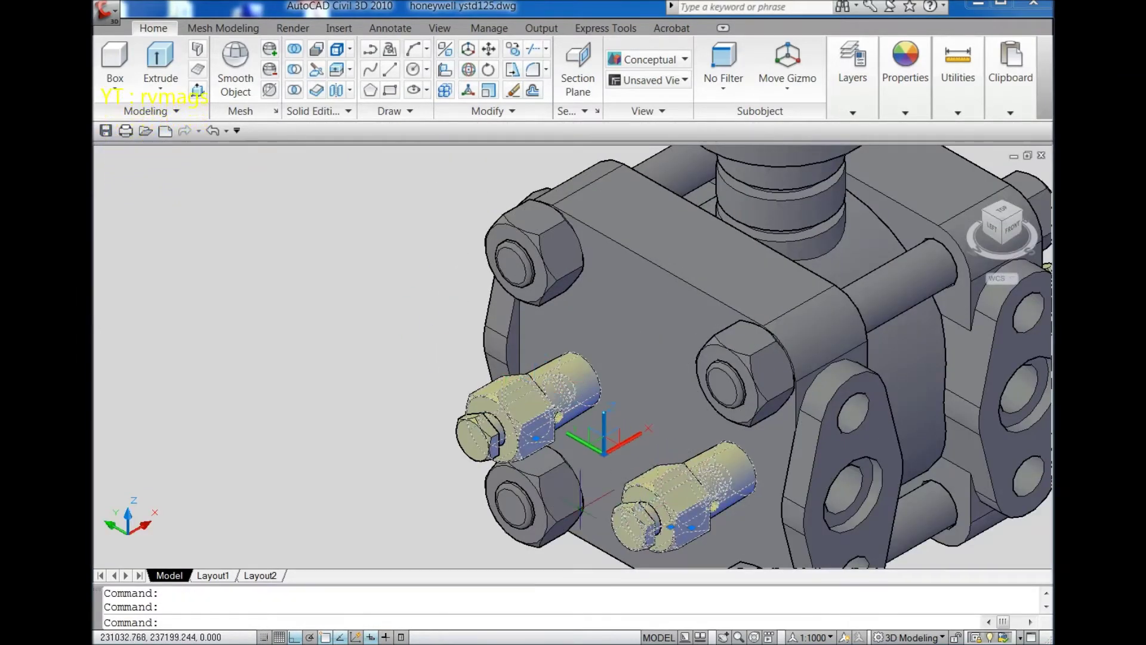
left_click(489, 48)
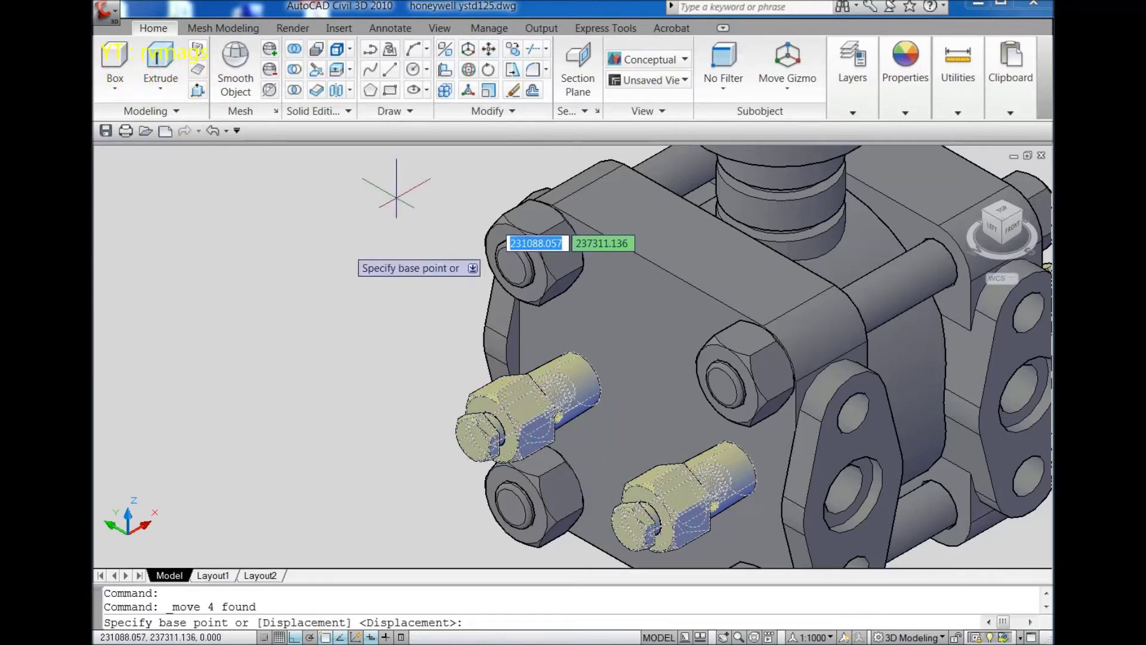
left_click(212, 369)
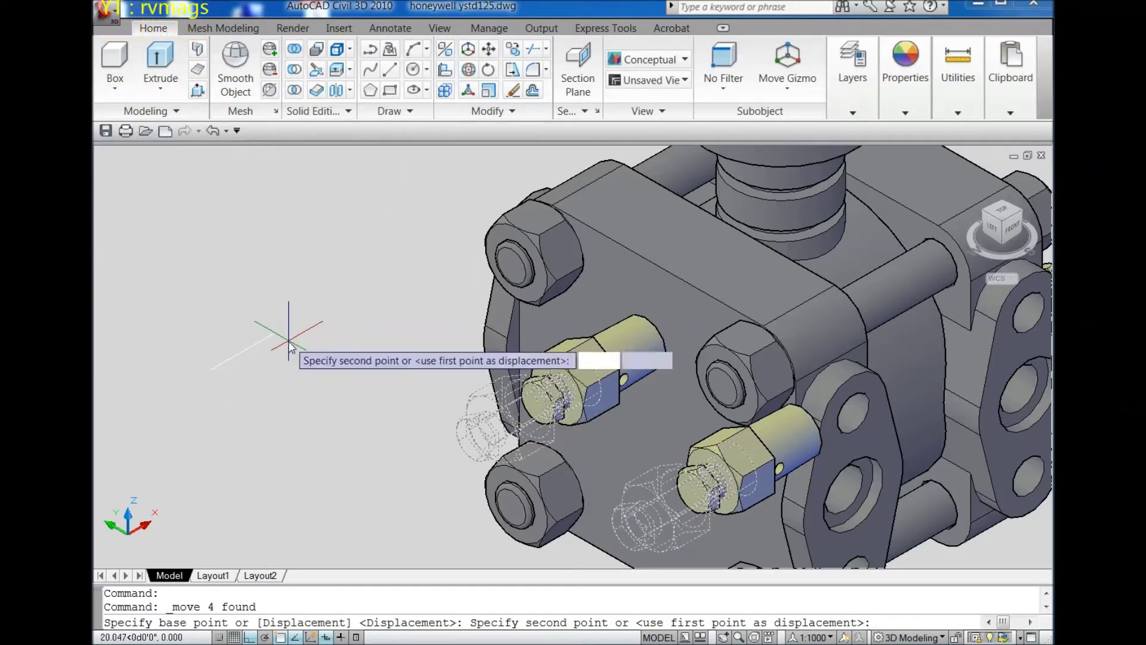
type("10")
key("Return")
scroll(289, 332, "down", 5)
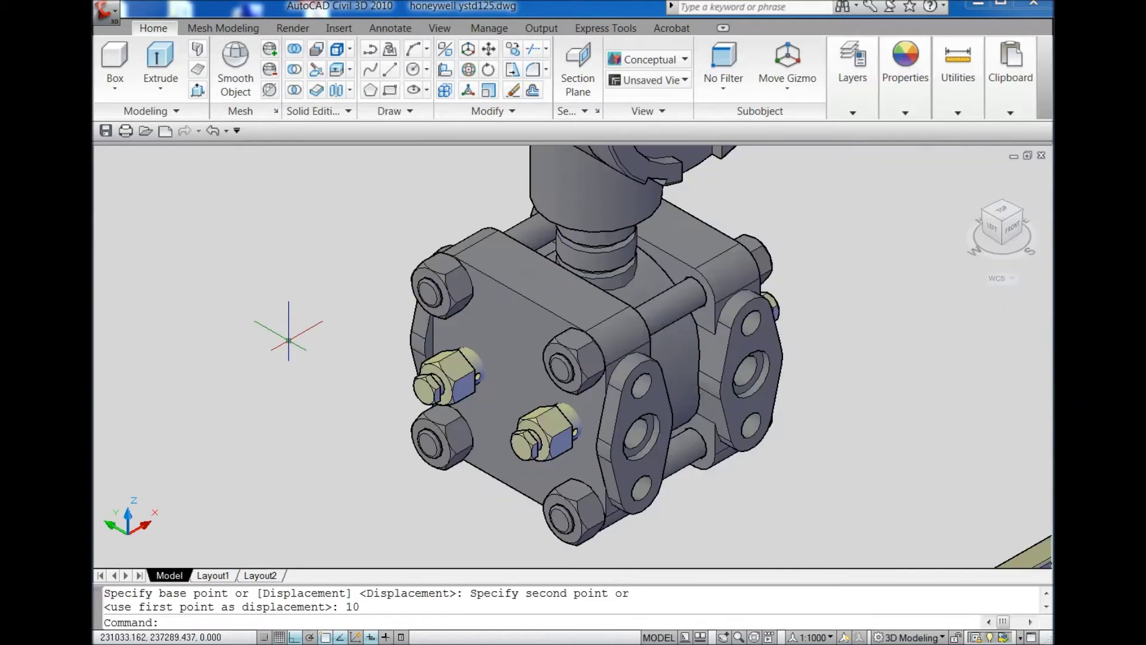
Move the whole manifold with its three valves by a mounting-plate hole center onto the matching hole of the transmitter flange
scroll(728, 386, "up", 1)
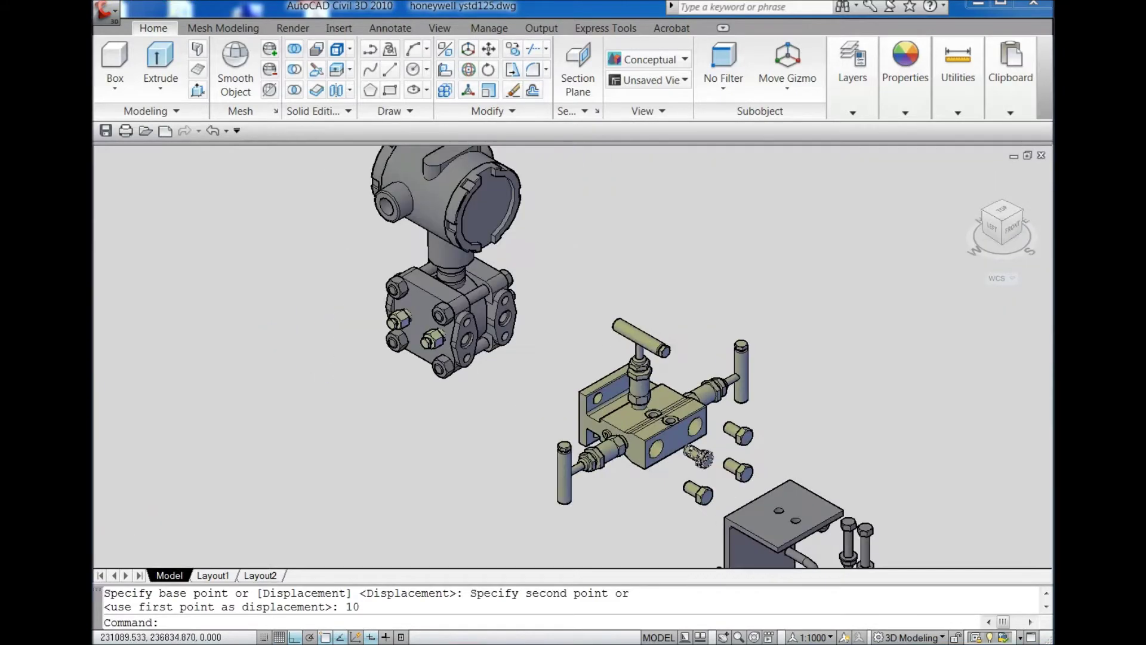
left_click(1004, 212)
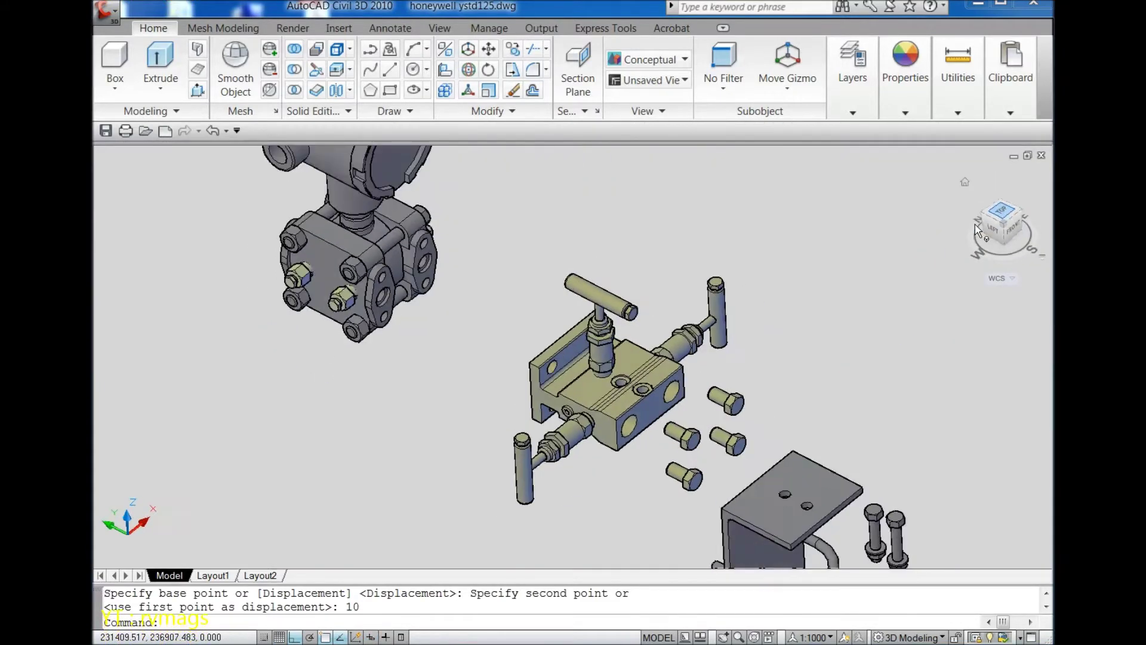
left_click(473, 183)
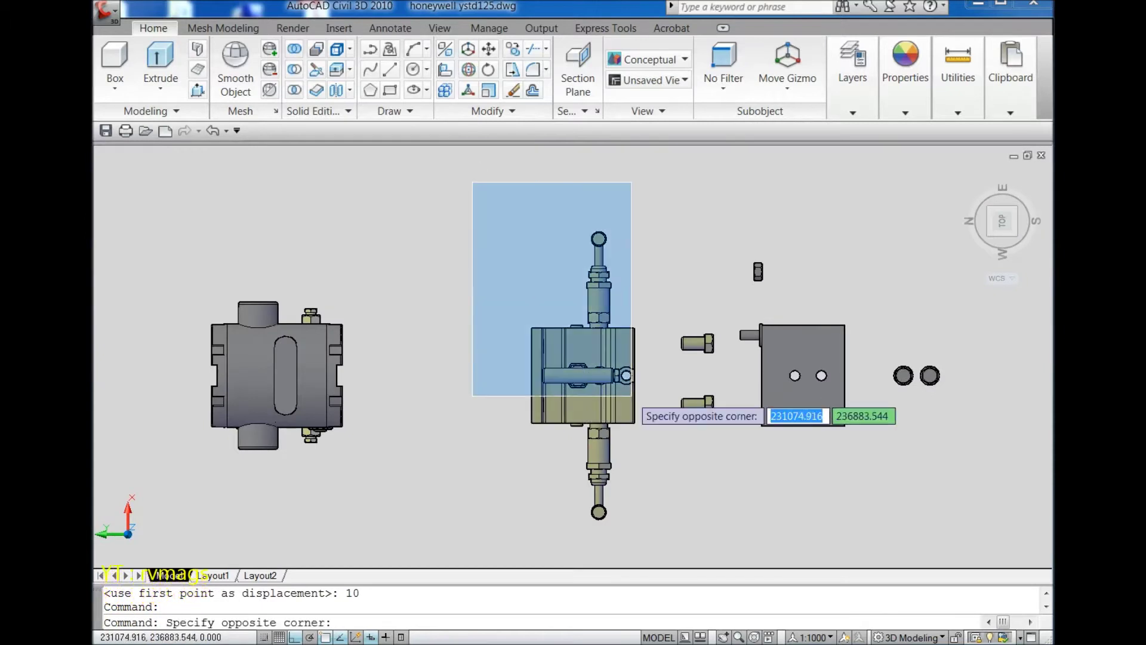
left_click(656, 534)
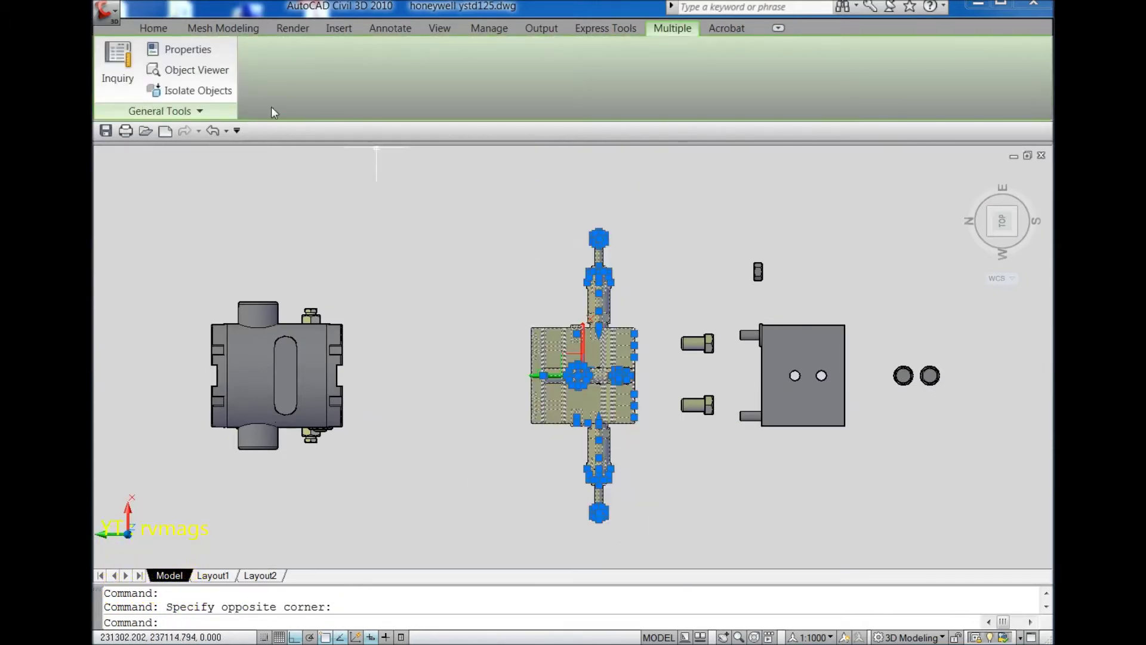
left_click(156, 30)
left_click(490, 53)
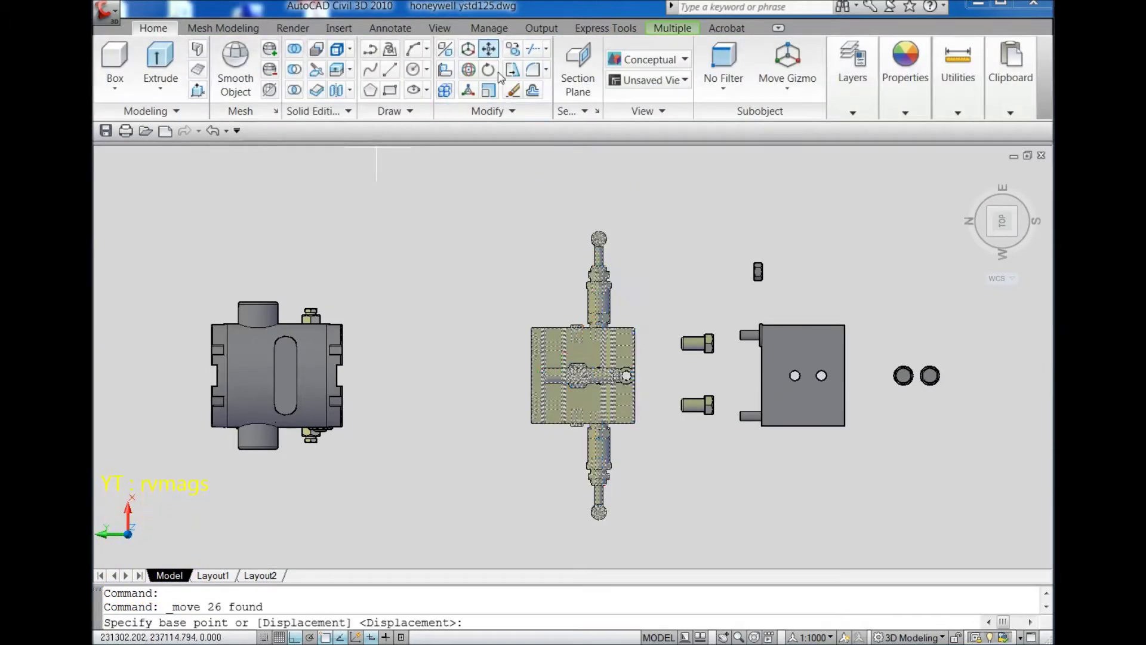
left_click(1015, 236)
scroll(530, 353, "up", 6)
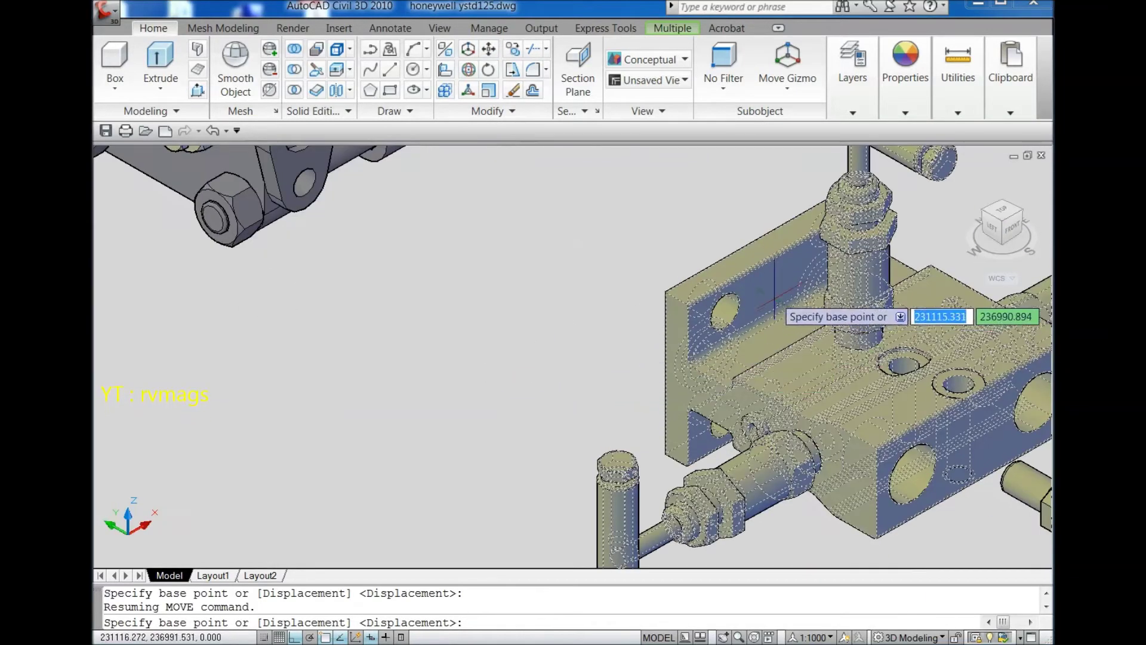
scroll(774, 299, "up", 2)
scroll(711, 364, "up", 2)
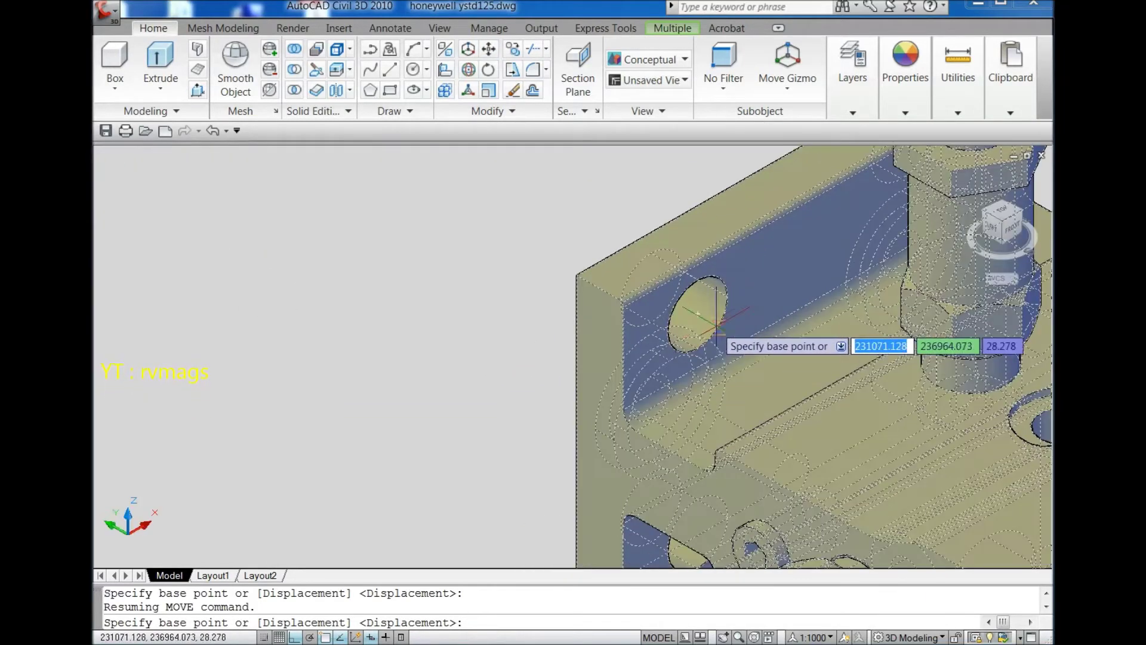
left_click(651, 277)
scroll(651, 287, "down", 6)
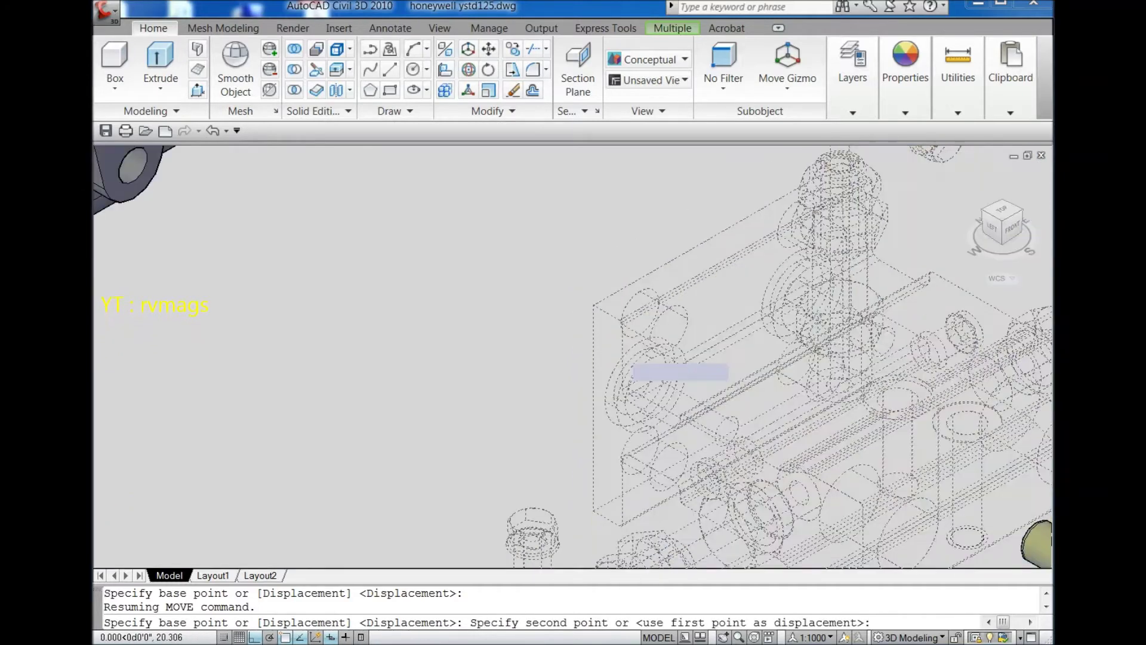
scroll(537, 281, "up", 8)
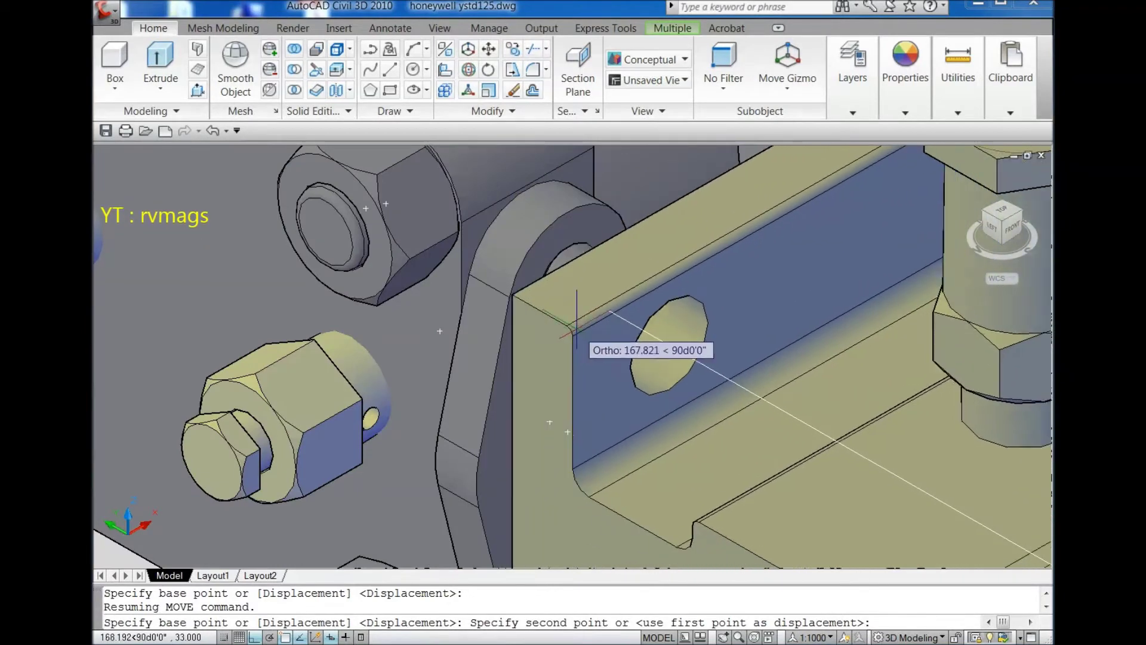
left_click(572, 281)
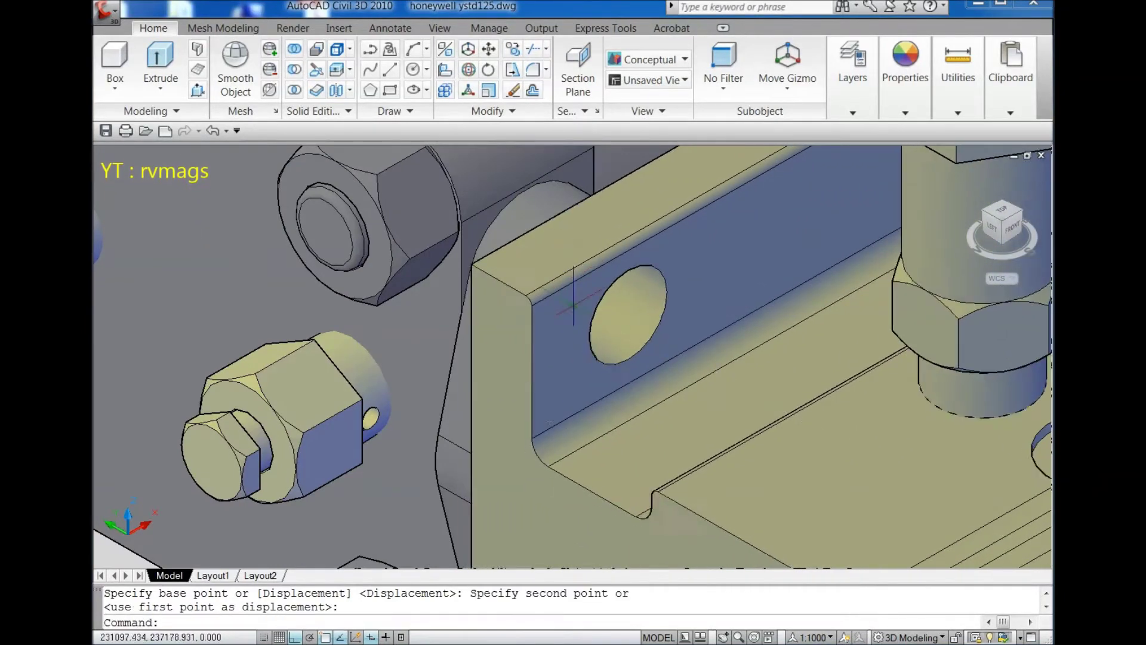
Move the upper yellow bolt nearest the nut side by its under-head center onto the manifold mounting plate's matching upper hole
scroll(791, 344, "down", 5)
scroll(556, 338, "down", 4)
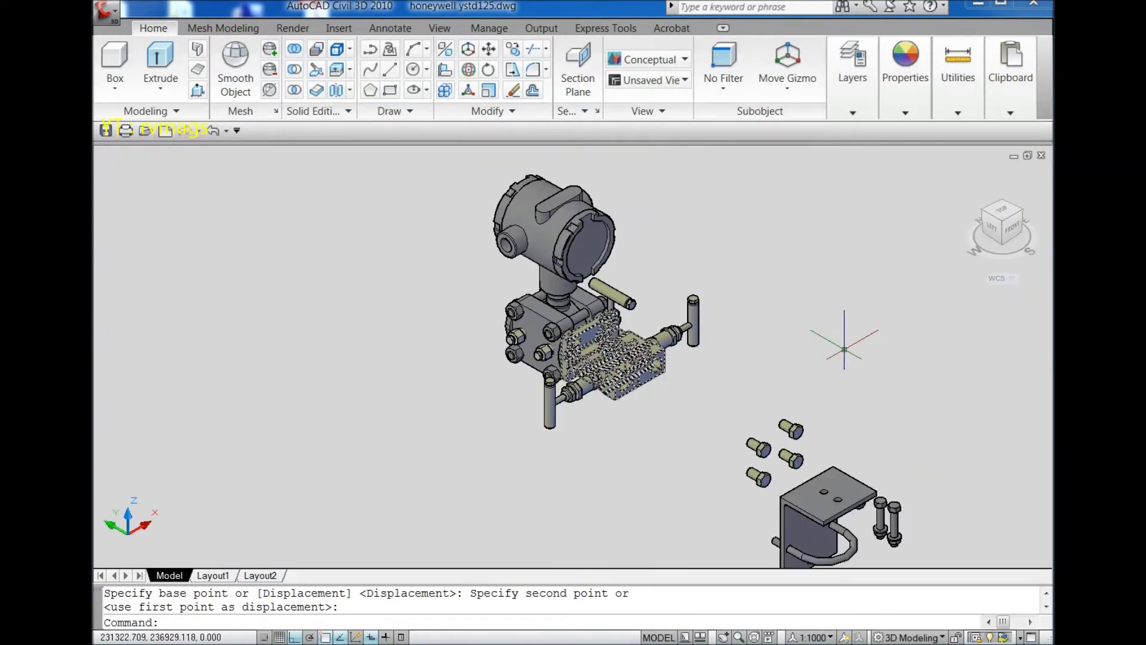
left_click(991, 230)
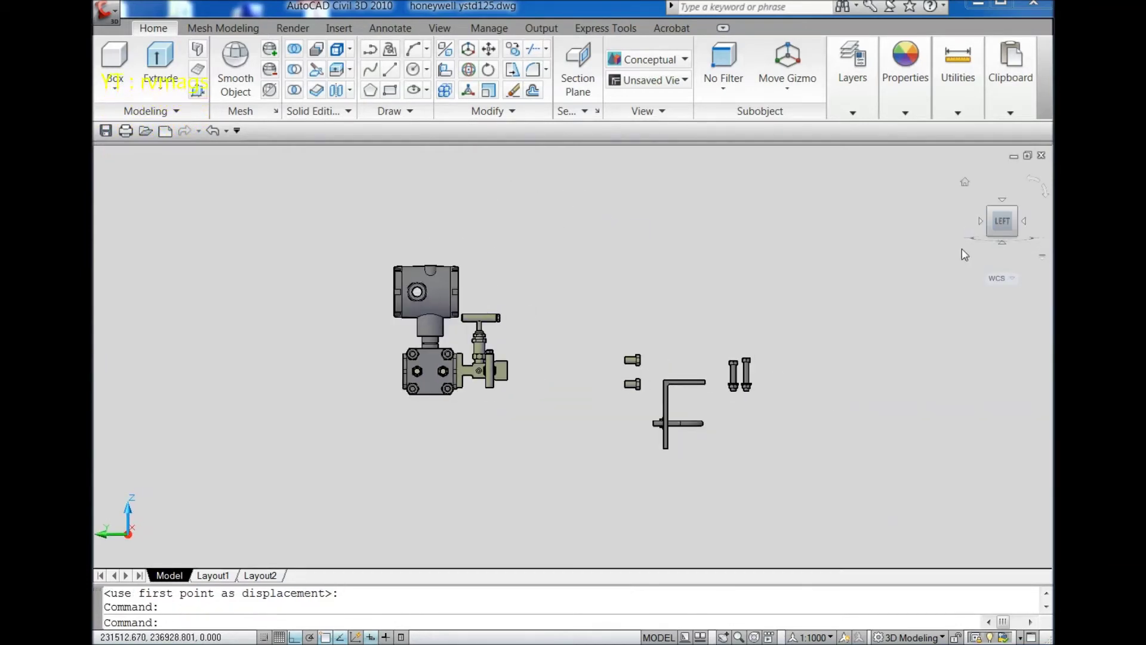
left_click(1016, 215)
scroll(615, 385, "up", 5)
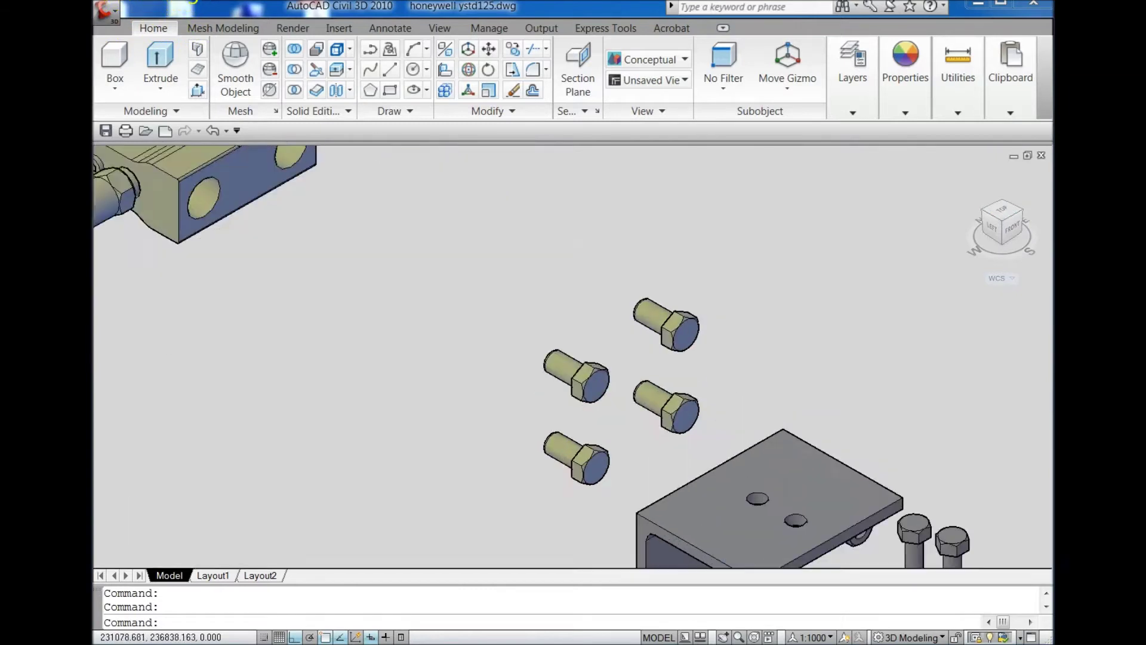
scroll(569, 408, "up", 2)
left_click(584, 389)
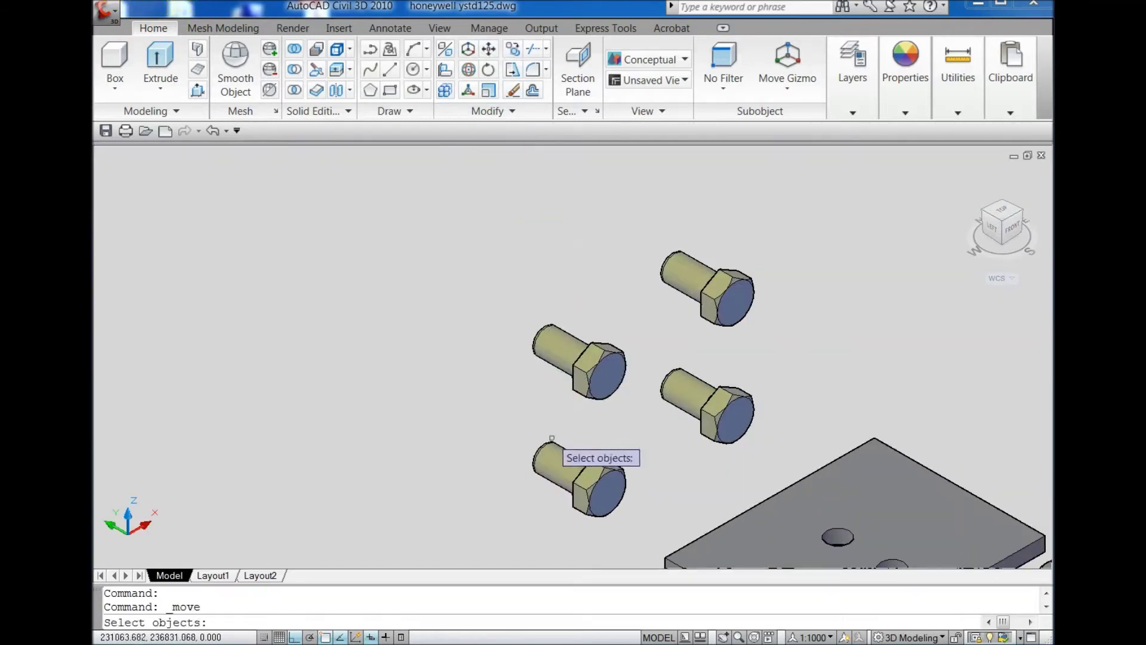
scroll(551, 438, "up", 3)
key("Return")
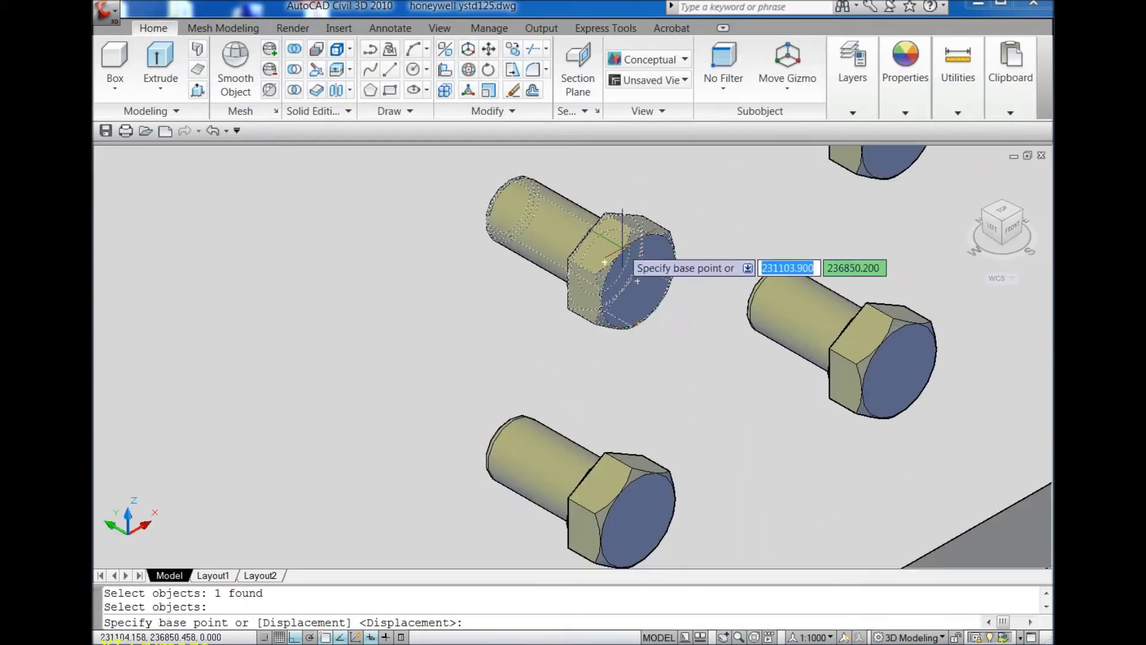
scroll(627, 245, "up", 2)
scroll(596, 271, "up", 1)
scroll(624, 311, "down", 2)
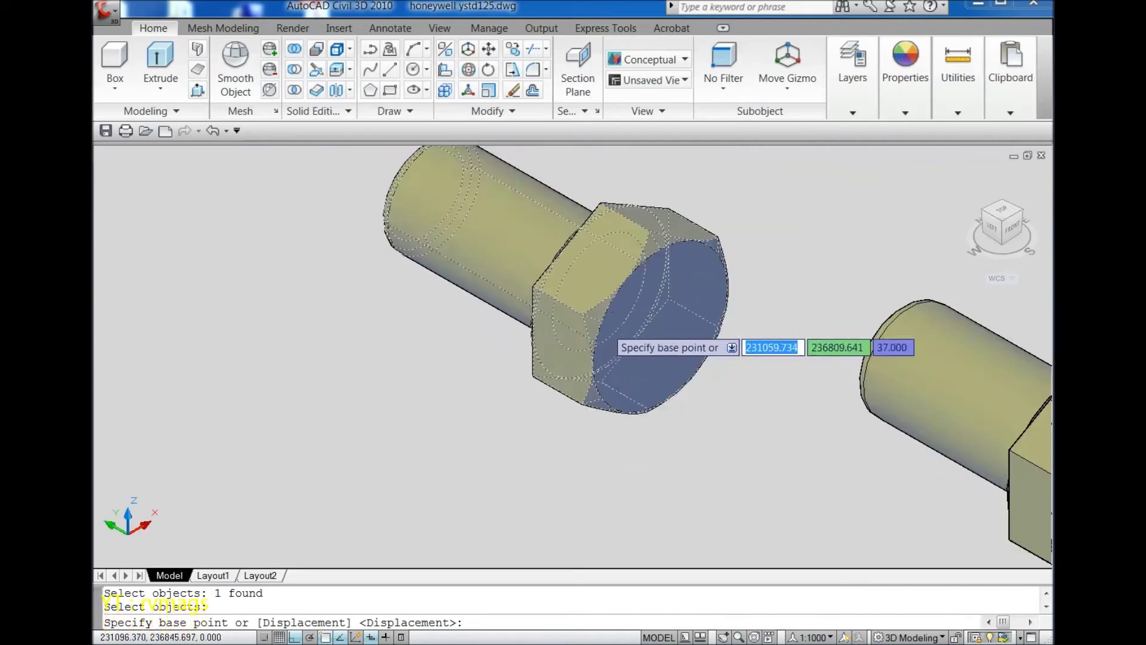
scroll(585, 301, "down", 1)
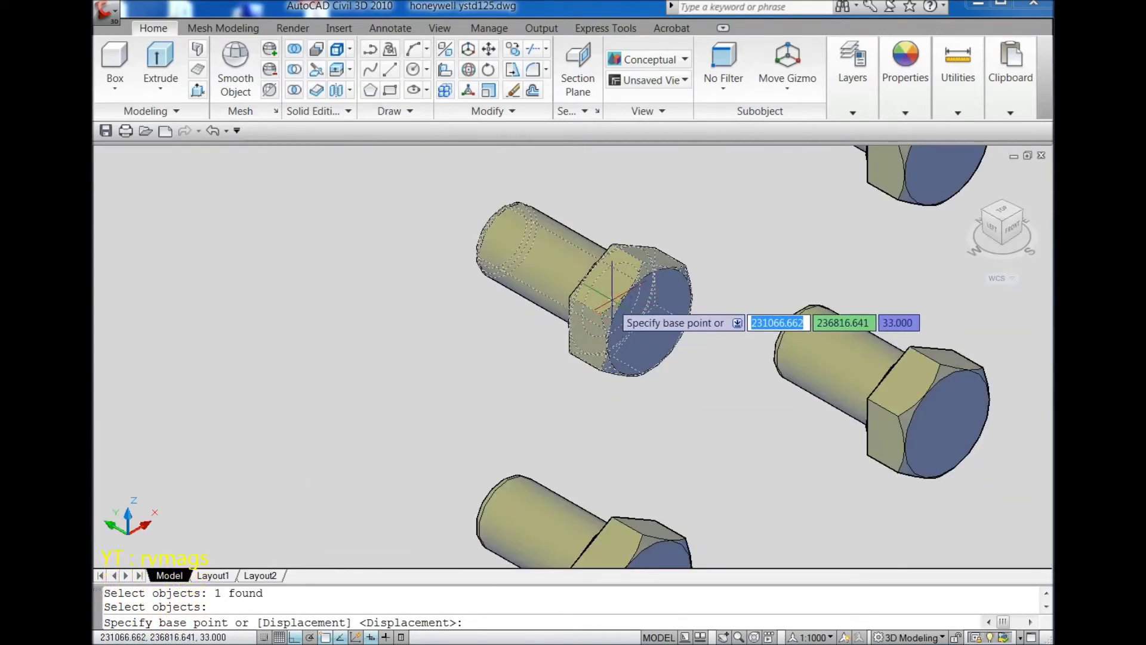
scroll(612, 302, "up", 3)
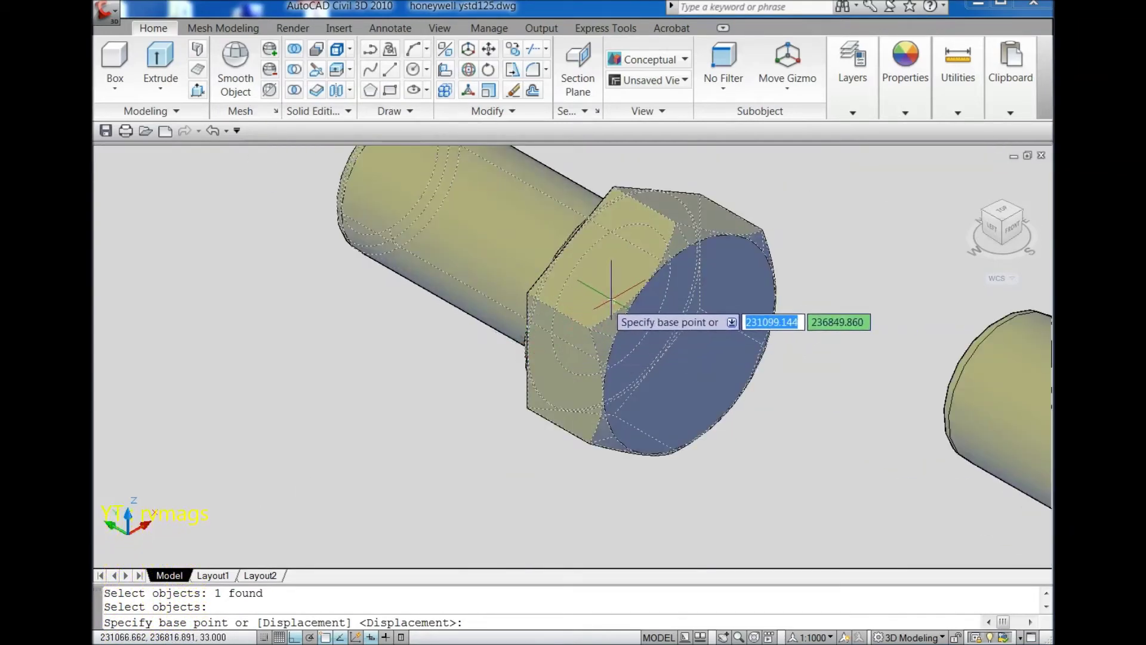
left_click(613, 300)
scroll(573, 370, "down", 5)
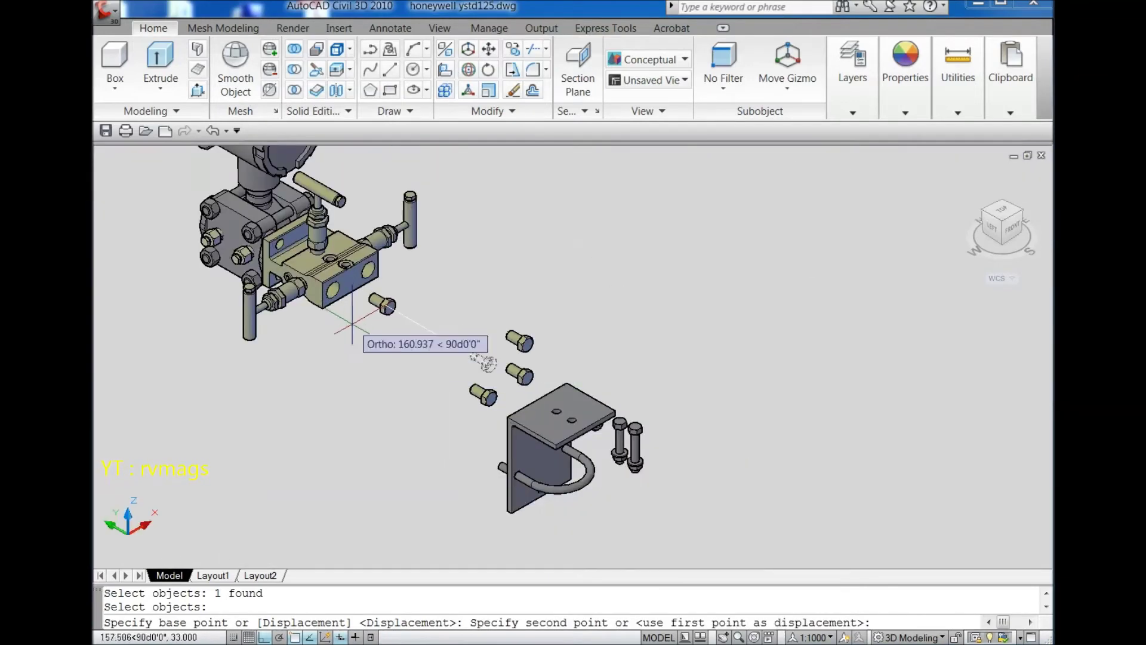
scroll(588, 418, "up", 1)
scroll(246, 233, "up", 6)
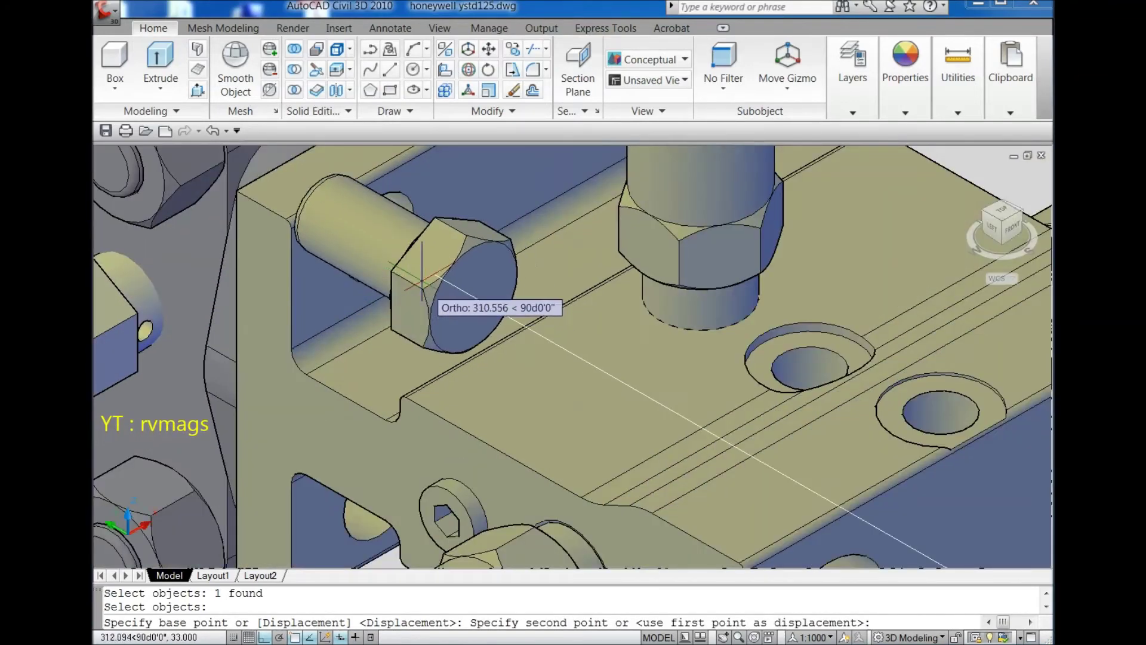
left_click(381, 236)
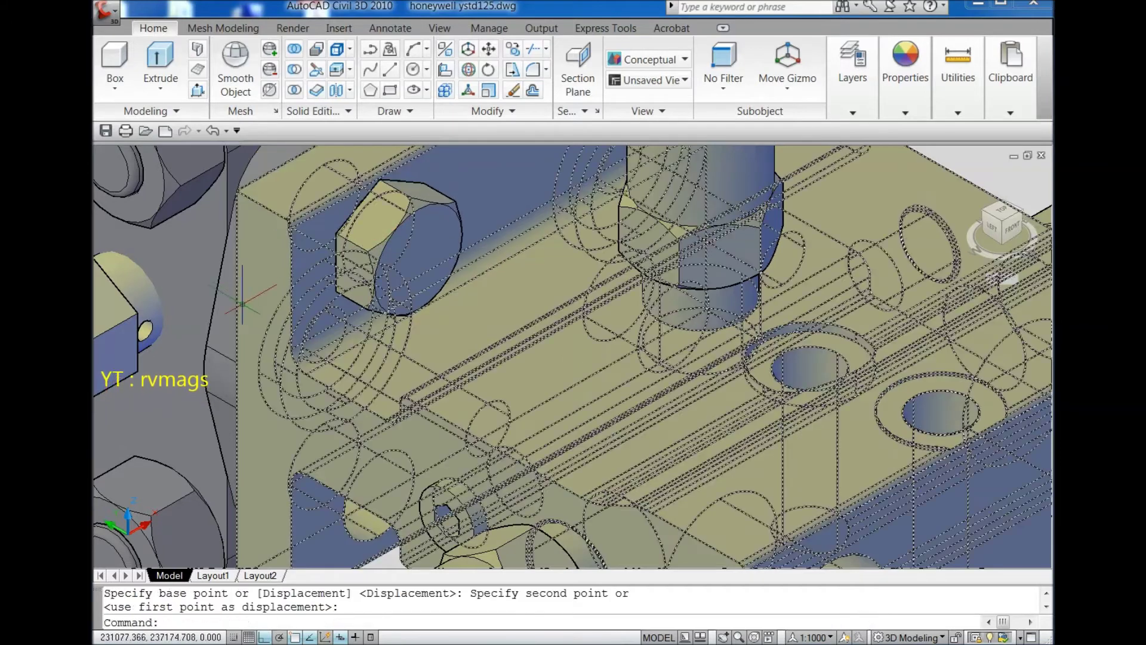
Move a second yellow bolt by its under-head center onto the manifold mounting plate's upper hole nearest the bolt-head side
scroll(243, 304, "down", 4)
scroll(553, 373, "down", 3)
scroll(671, 358, "up", 5)
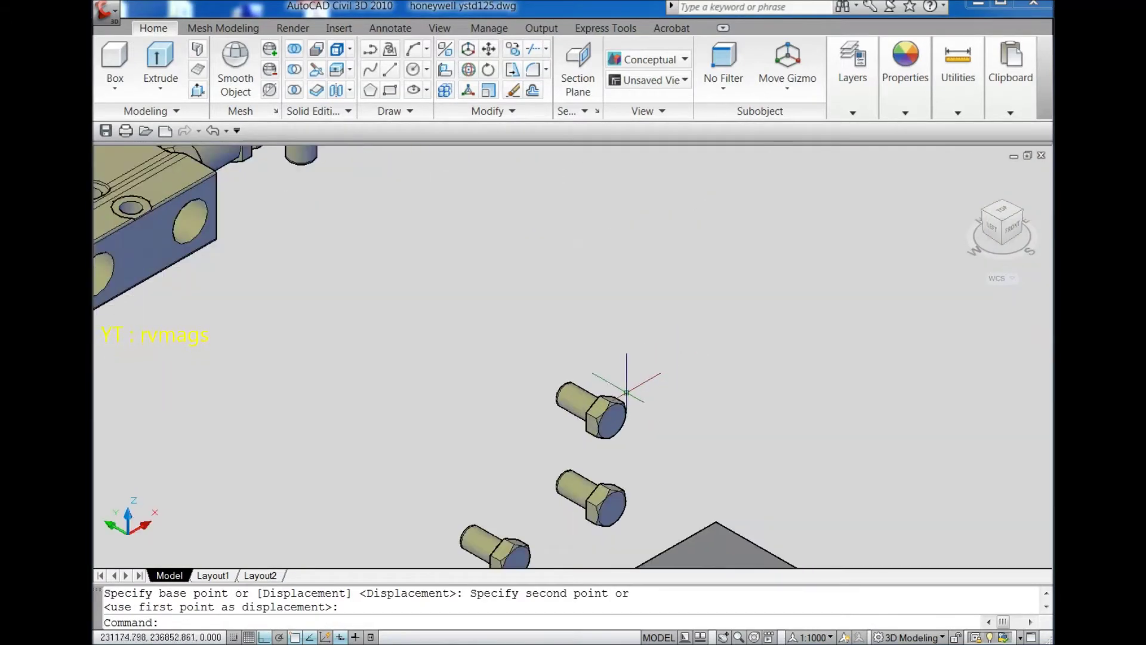
left_click(489, 49)
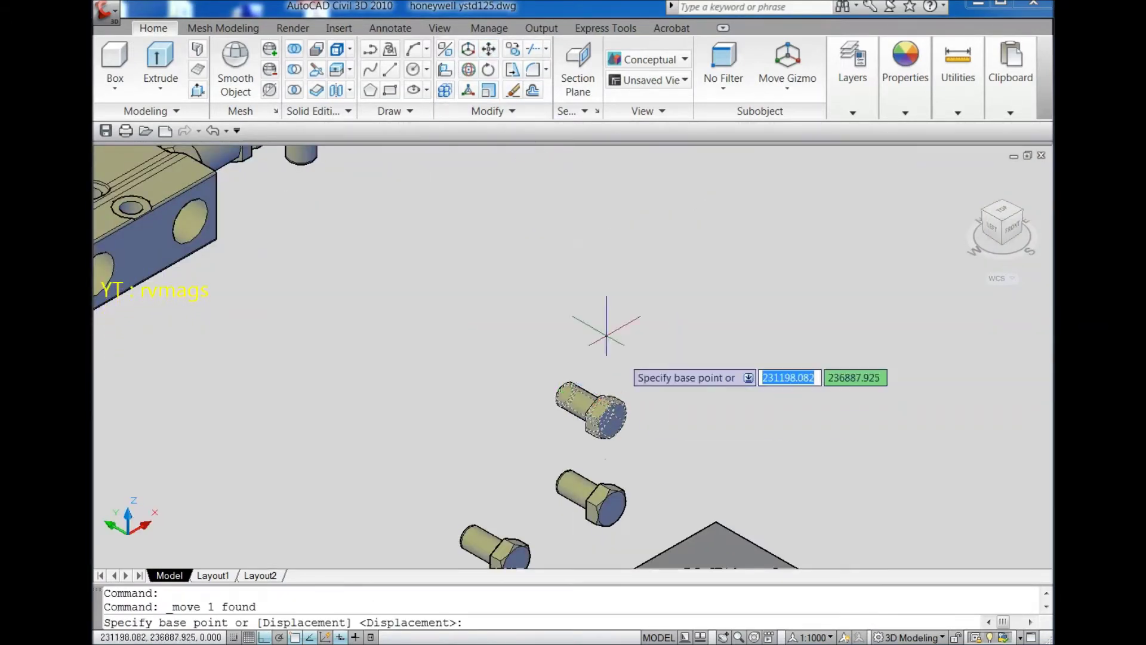
scroll(597, 459, "up", 5)
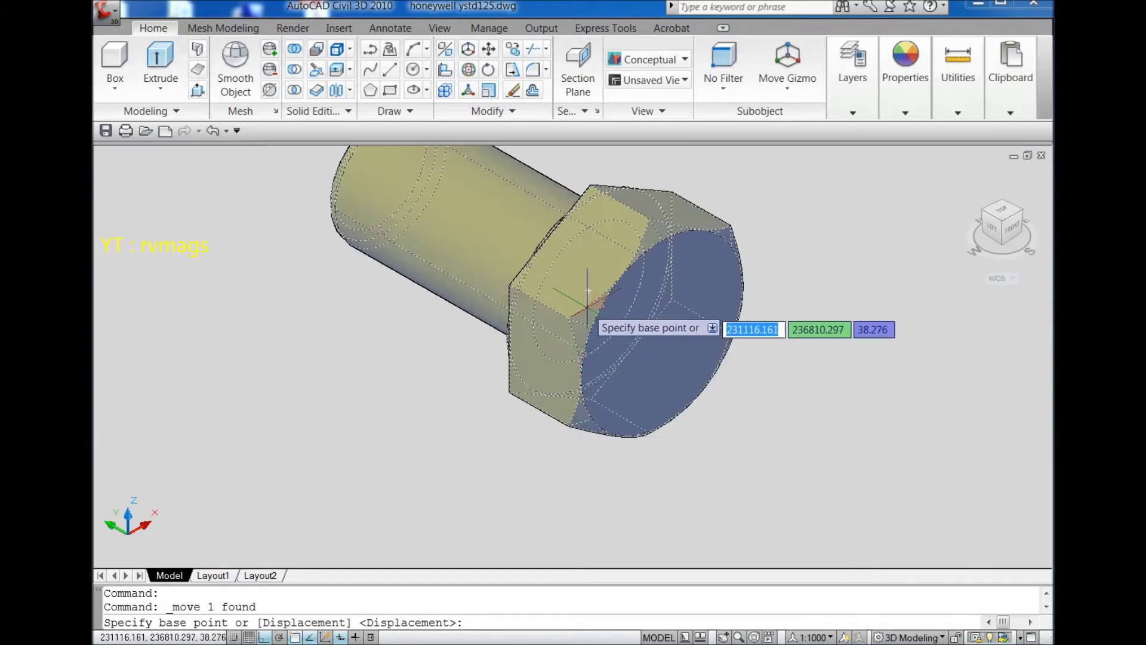
scroll(574, 317, "up", 2)
scroll(633, 307, "down", 3)
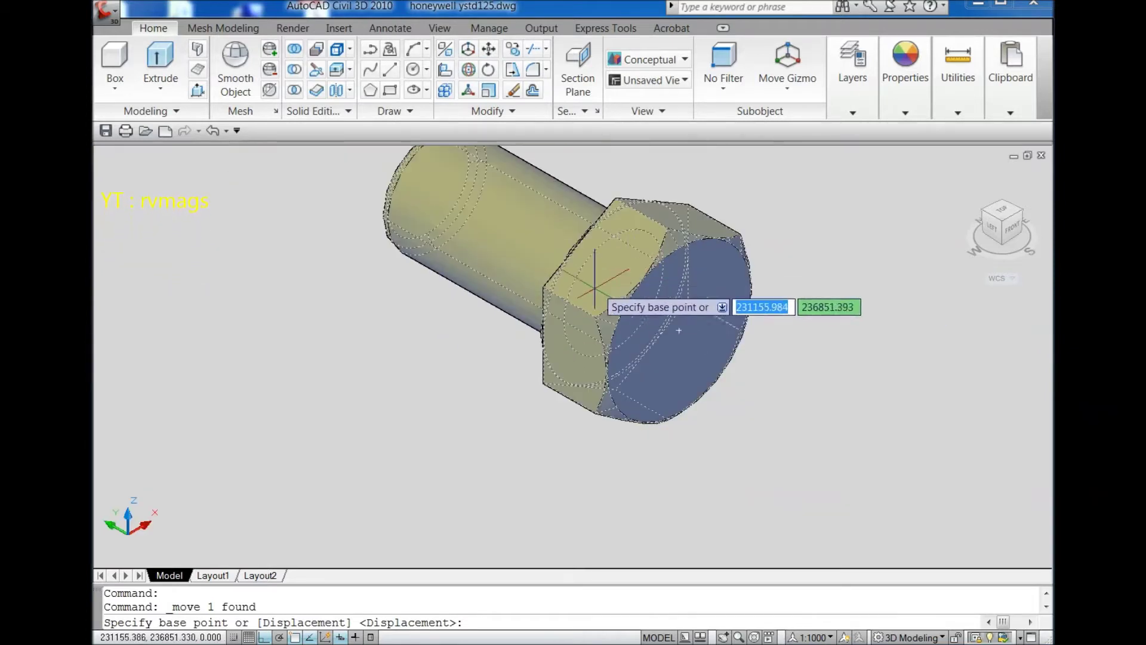
scroll(636, 322, "up", 5)
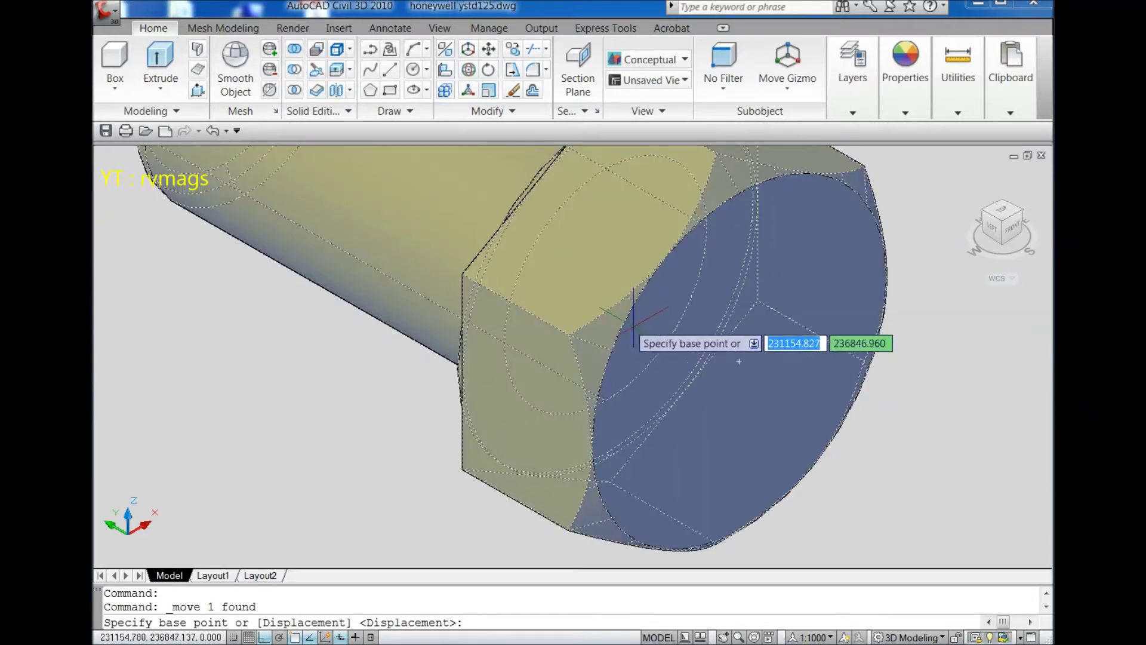
left_click(986, 212)
scroll(627, 316, "up", 8)
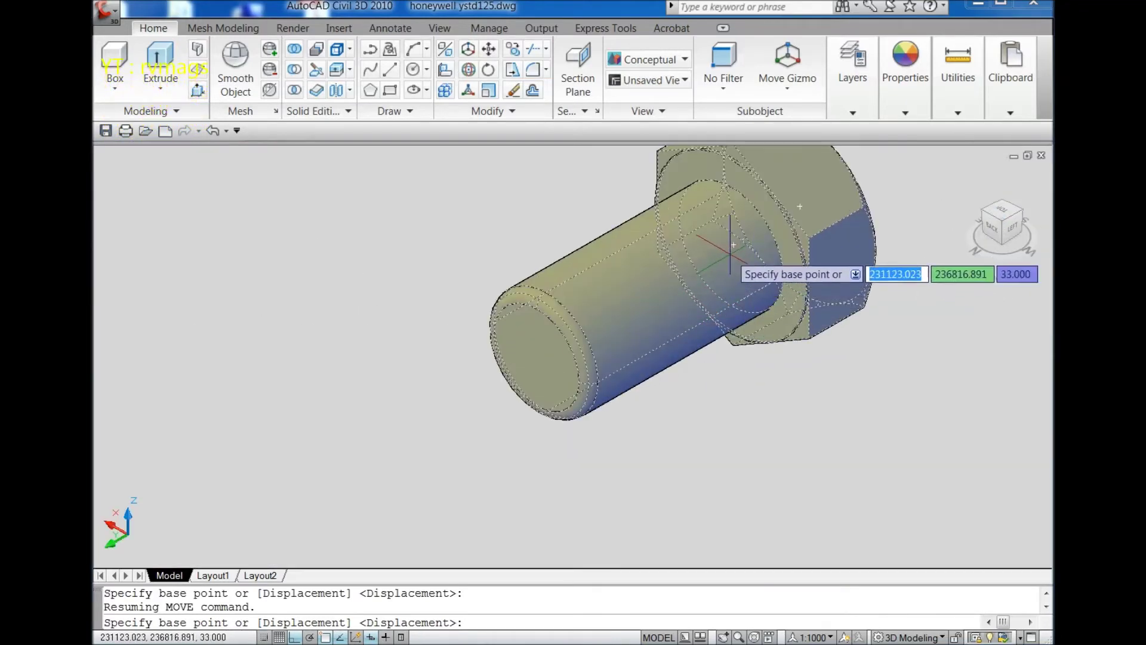
left_click(731, 242)
scroll(753, 280, "down", 8)
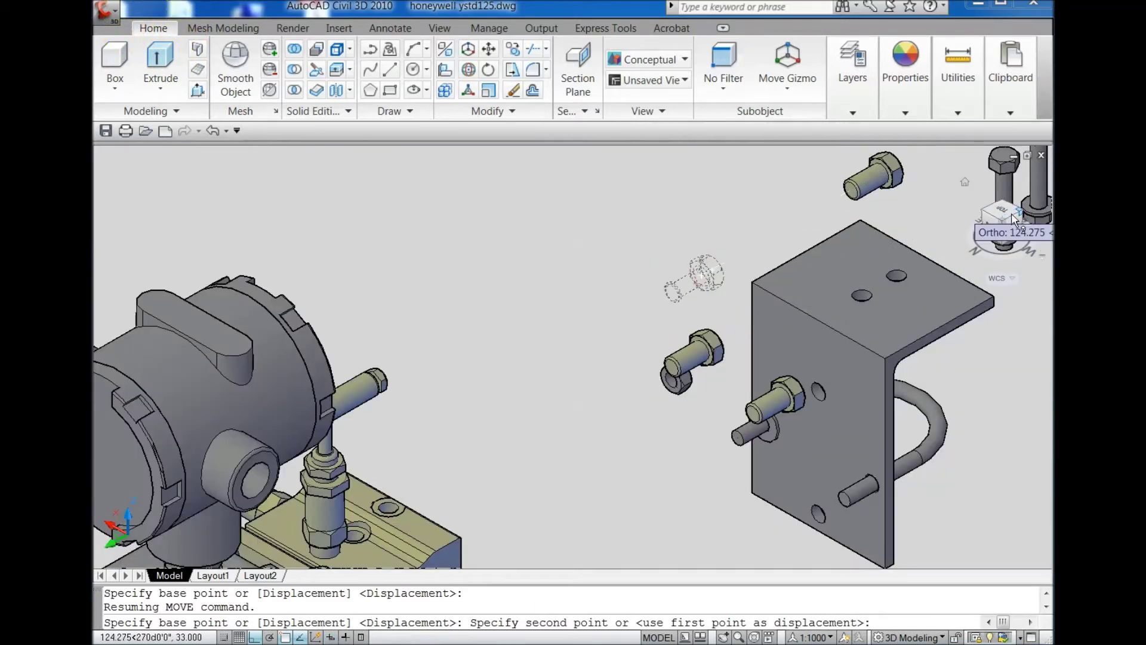
scroll(1013, 221, "down", 5)
scroll(576, 328, "up", 8)
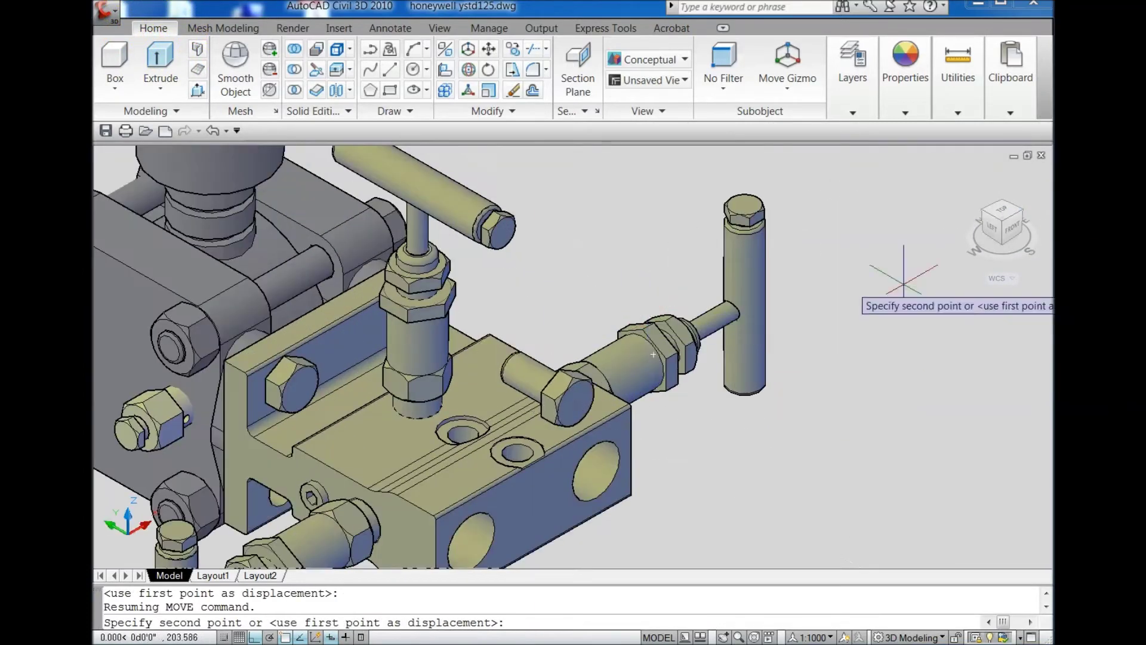
left_click(1021, 213)
scroll(571, 373, "up", 4)
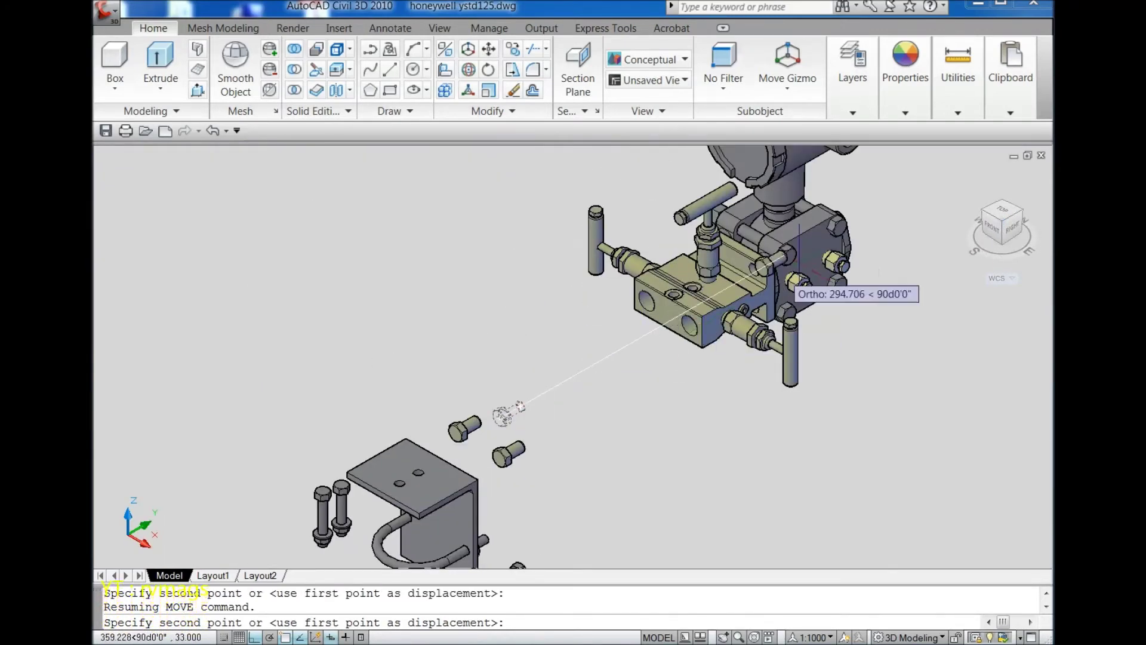
scroll(799, 275, "up", 5)
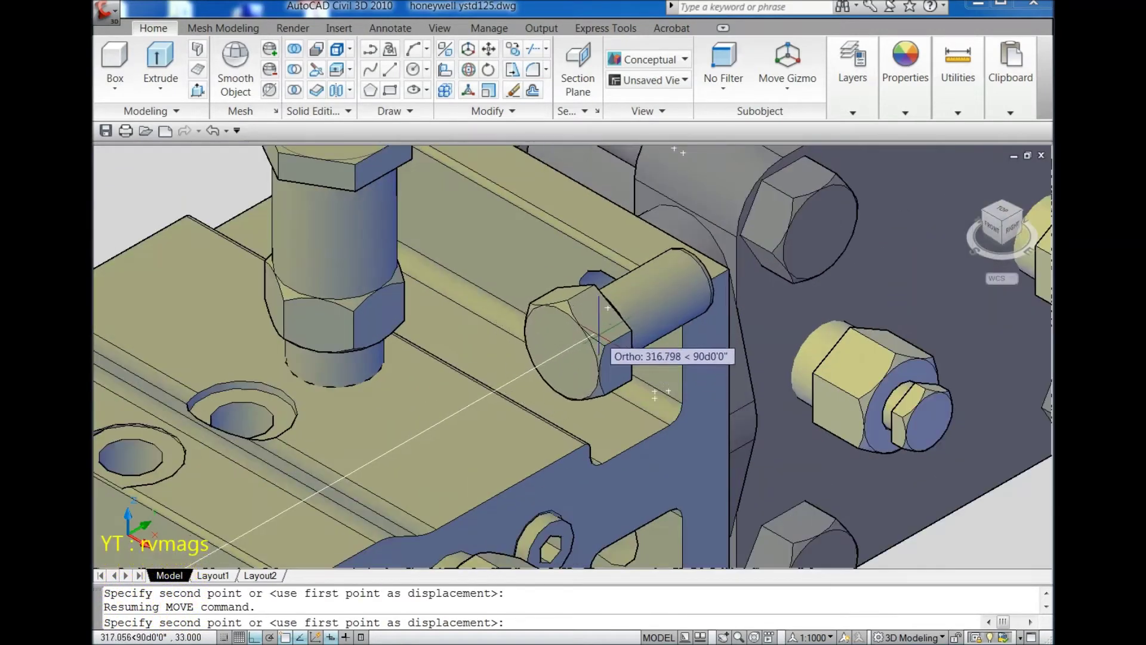
left_click(606, 310)
scroll(757, 301, "down", 6)
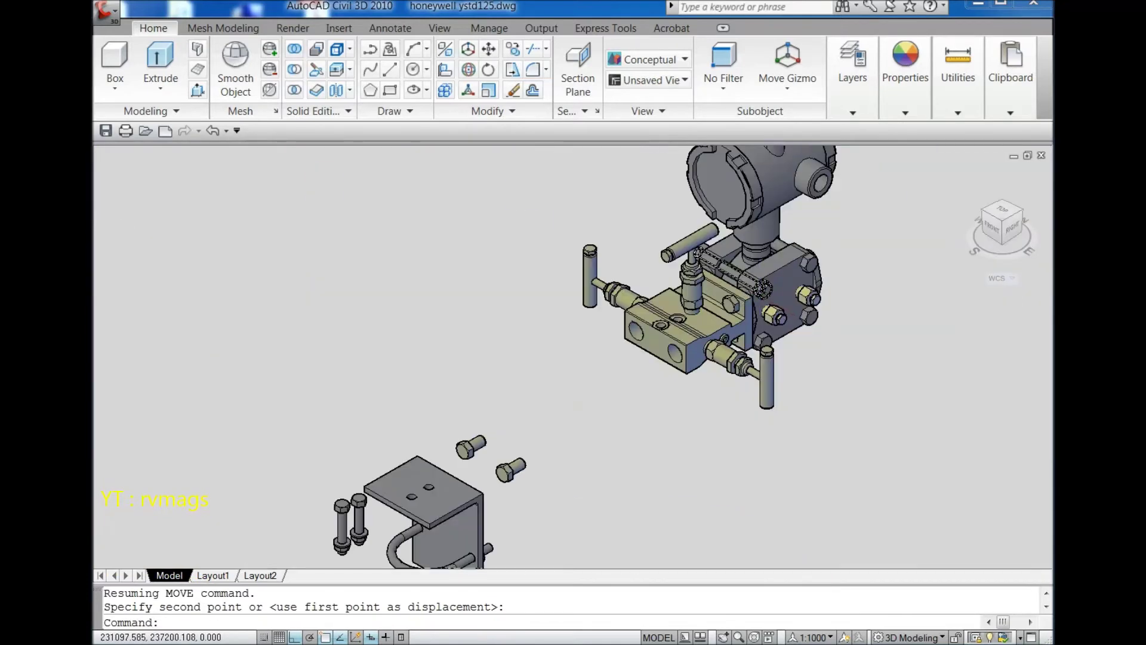
Move a third yellow bolt by its under-head center onto the mounting plate's lower hole nearest the bolt-head side
left_click(512, 471)
scroll(512, 474, "up", 3)
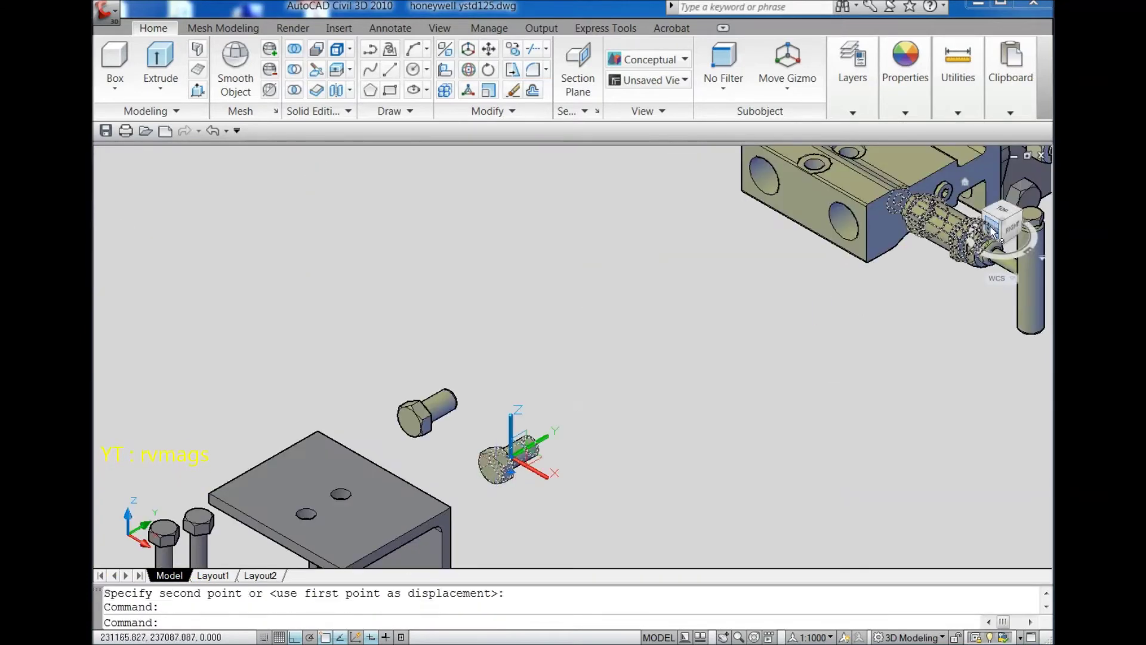
left_click(1021, 218)
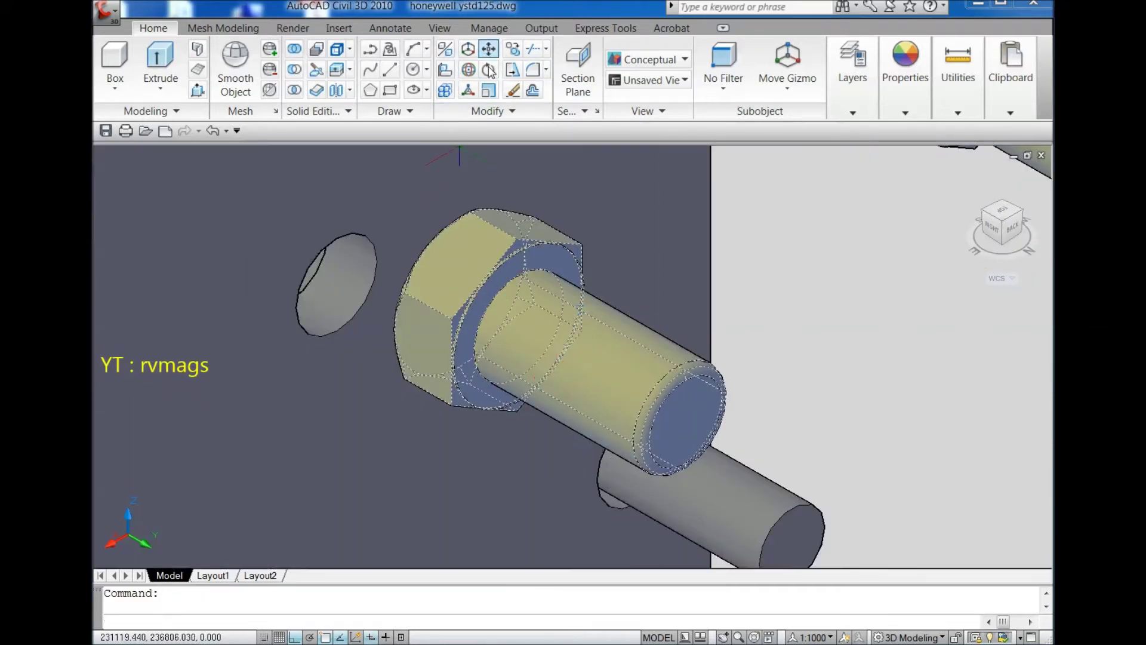
left_click(489, 50)
left_click(520, 327)
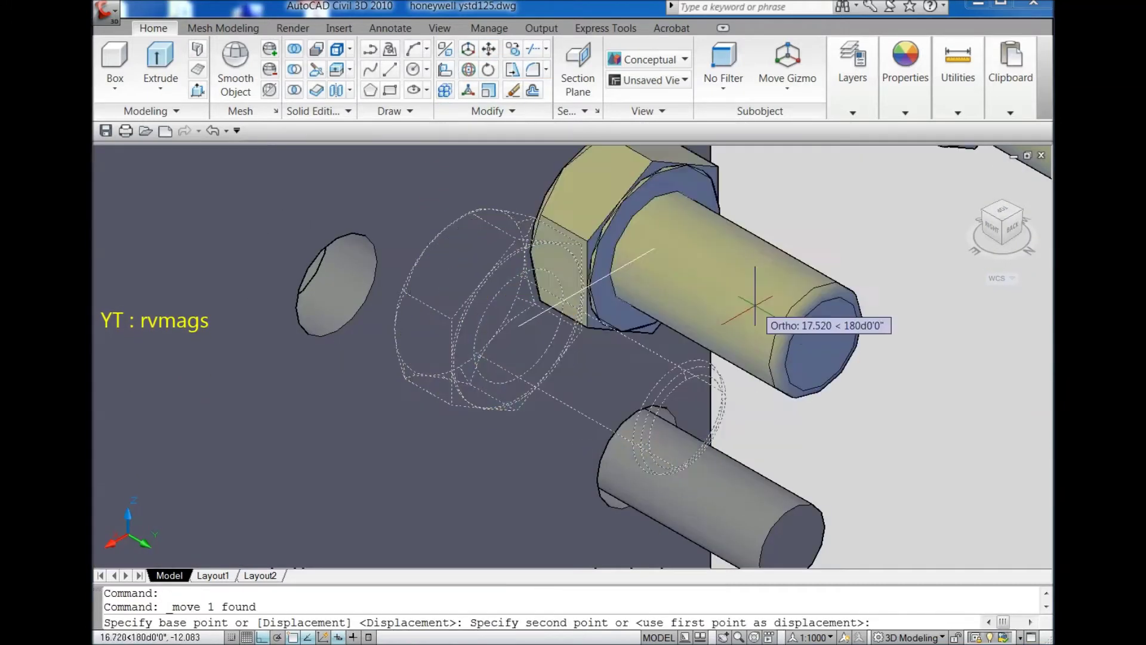
left_click(985, 236)
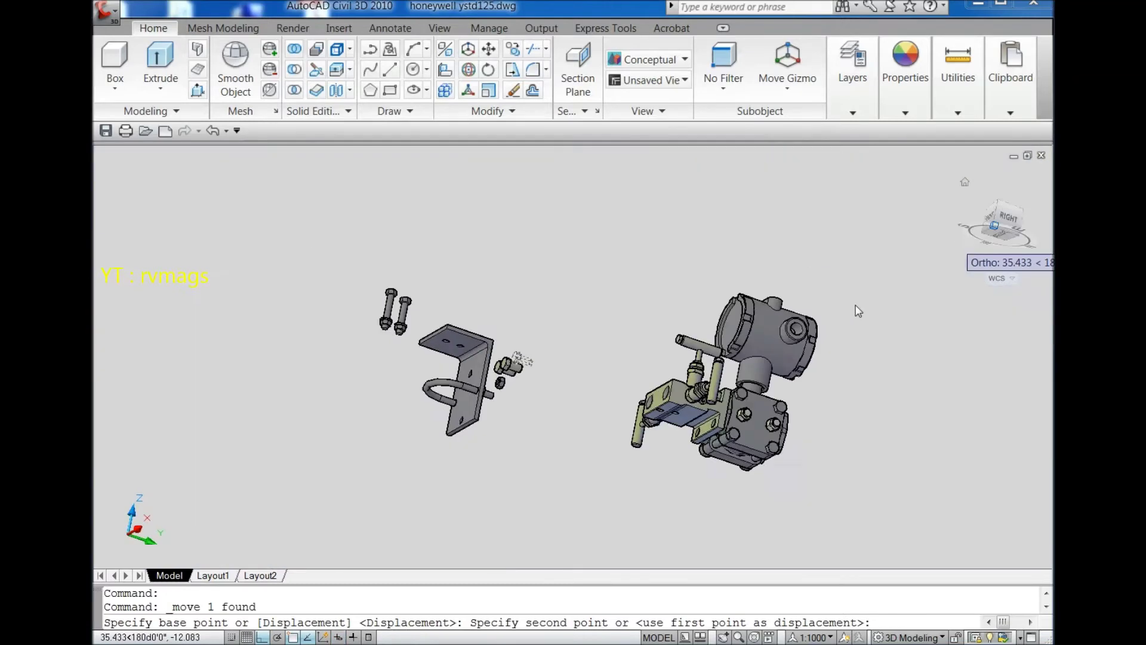
scroll(678, 408, "up", 8)
scroll(778, 373, "up", 3)
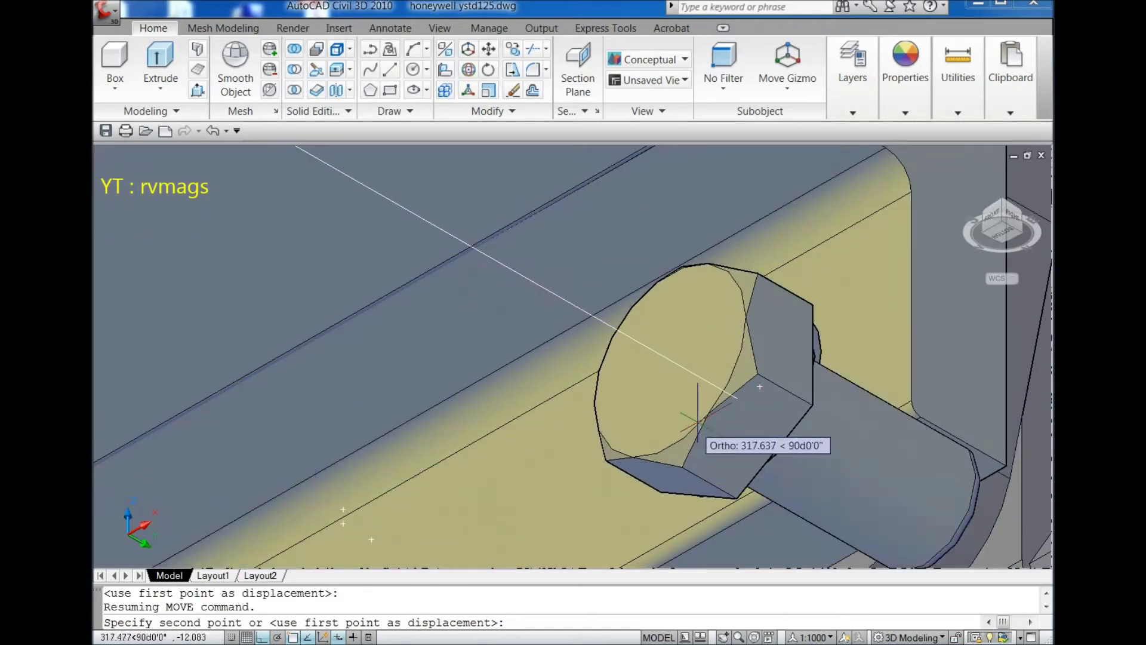
left_click(633, 427)
scroll(633, 427, "down", 10)
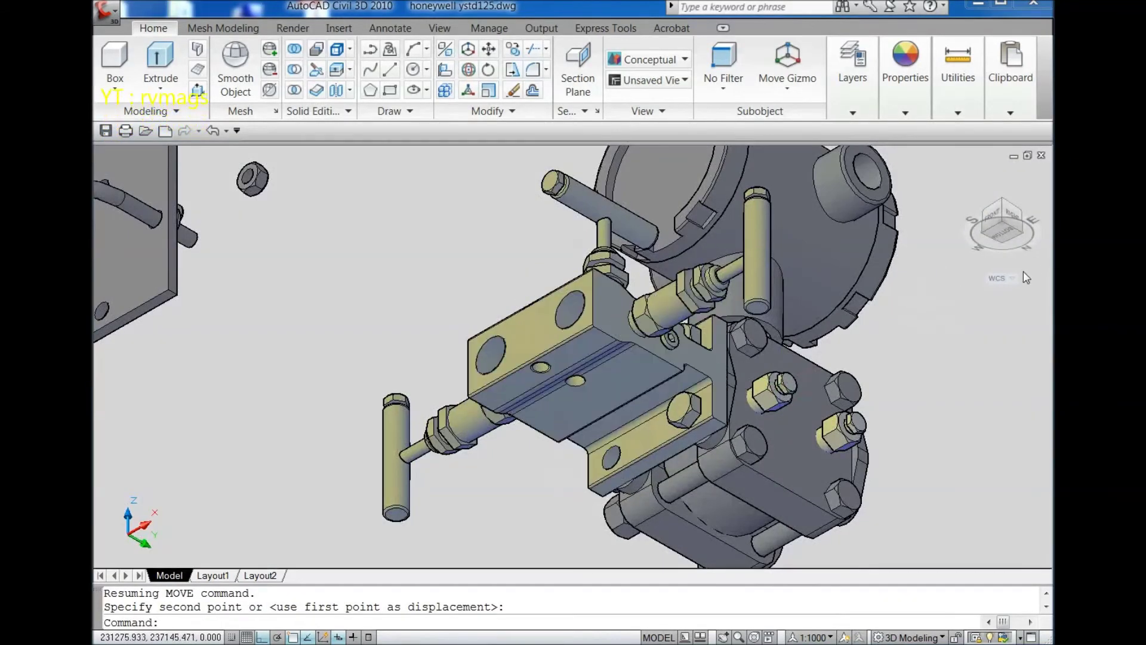
Move the last yellow bolt by its under-head center onto the mounting plate's lower hole nearest the nut side
left_click(1025, 241)
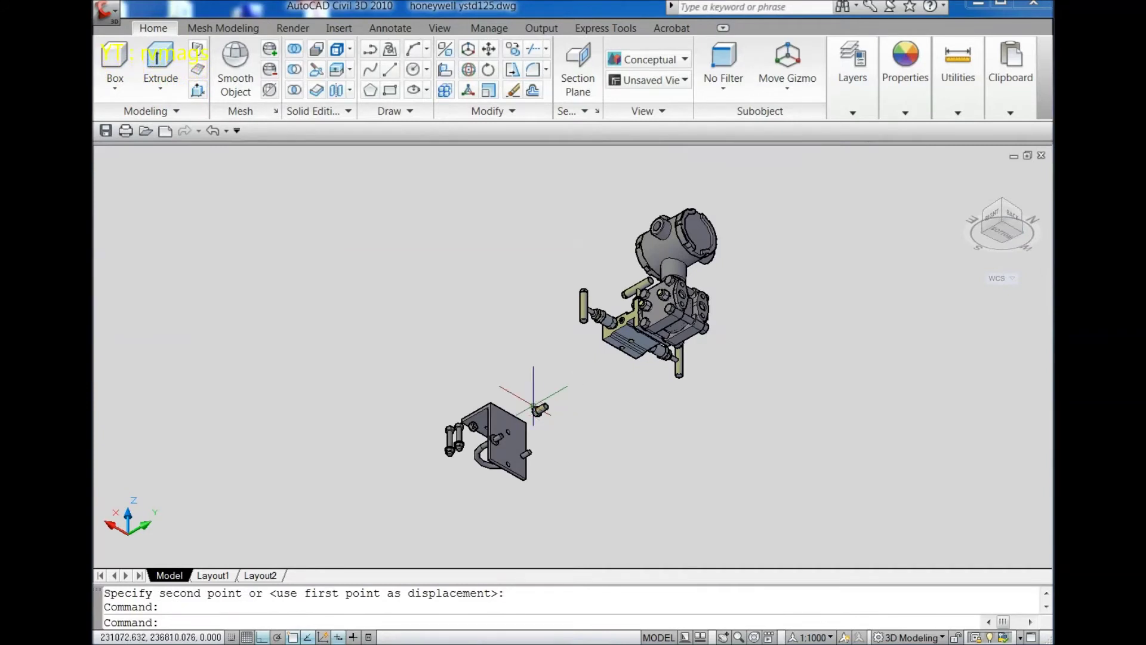
scroll(533, 406, "up", 5)
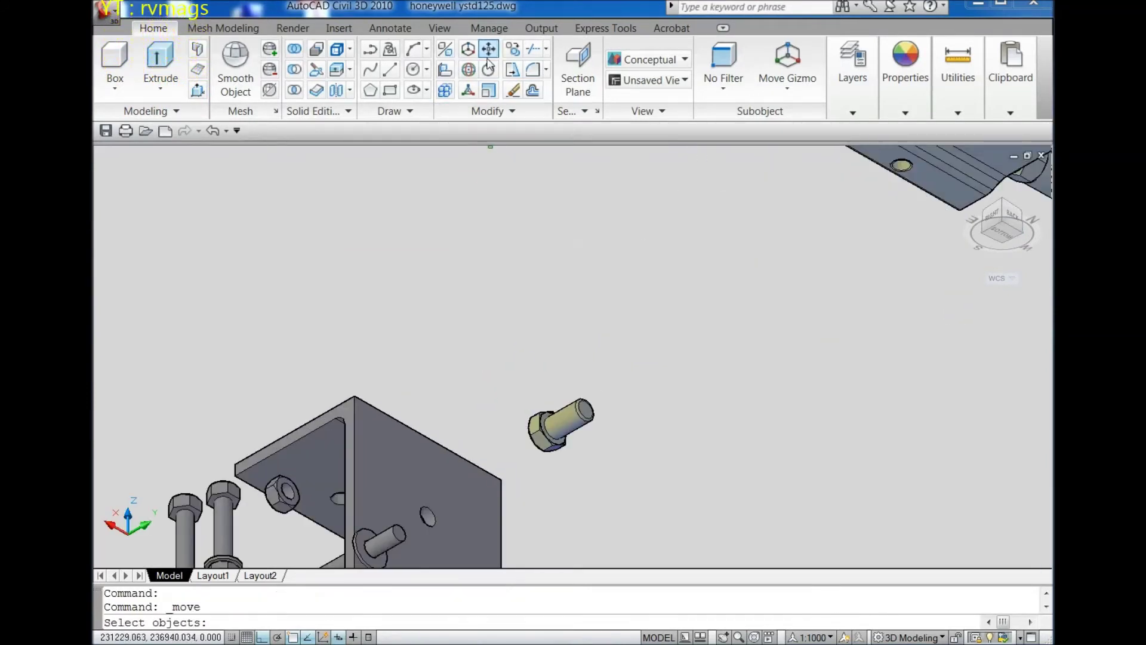
scroll(535, 442, "up", 3)
key("Return")
scroll(575, 443, "up", 4)
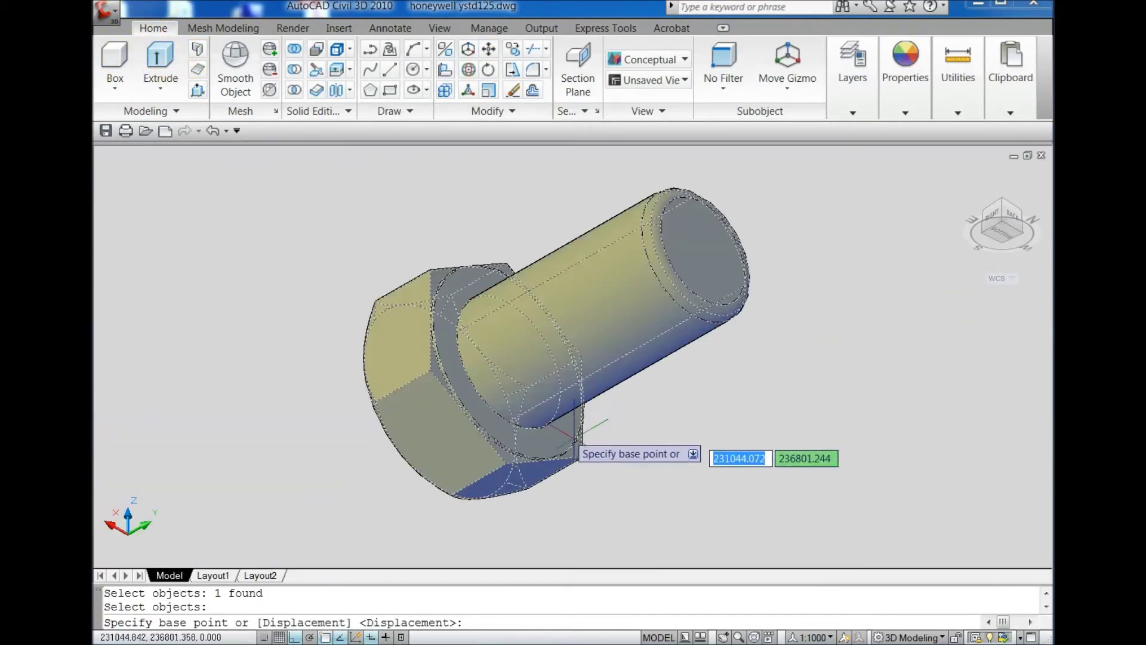
scroll(509, 375, "up", 1)
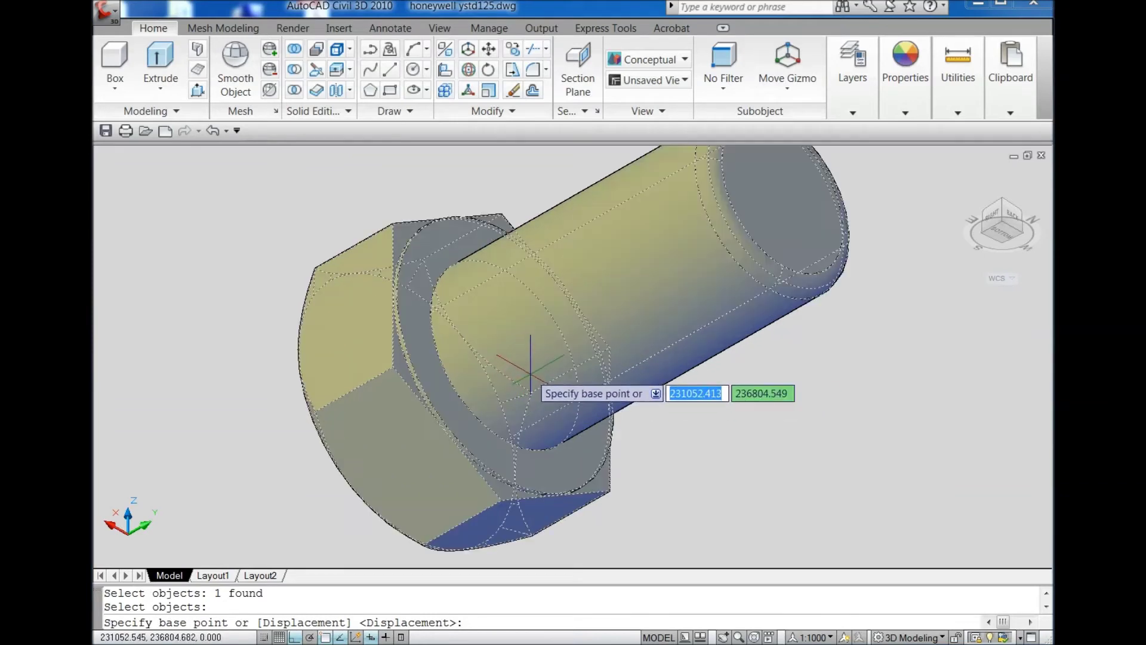
scroll(530, 391, "down", 3)
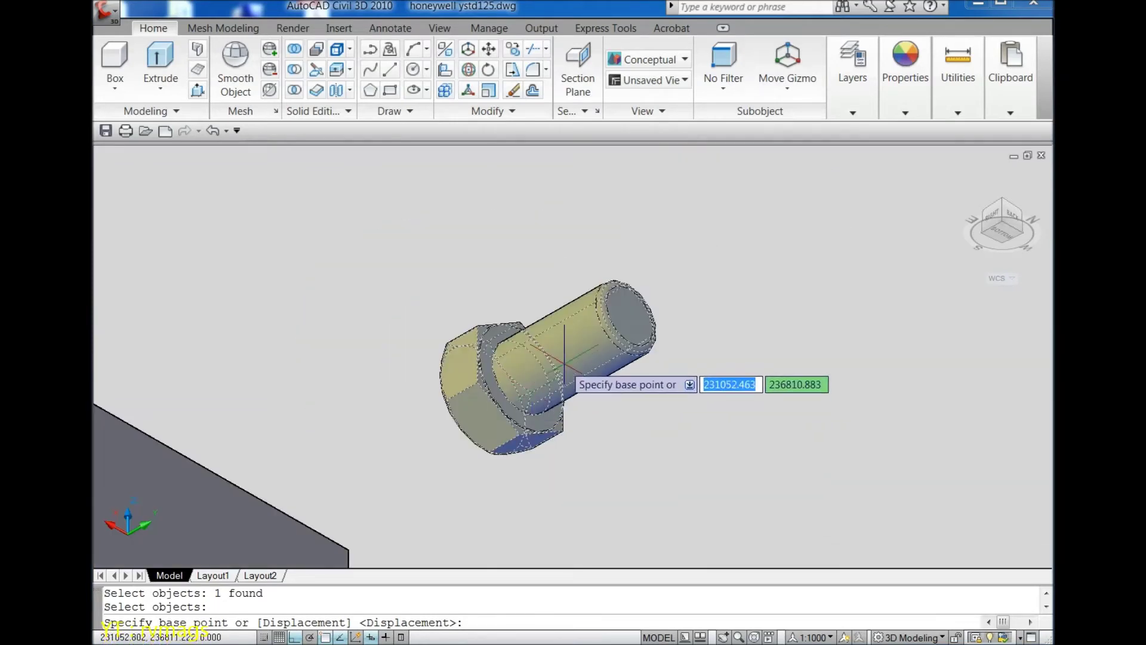
left_click(520, 376)
scroll(473, 412, "down", 2)
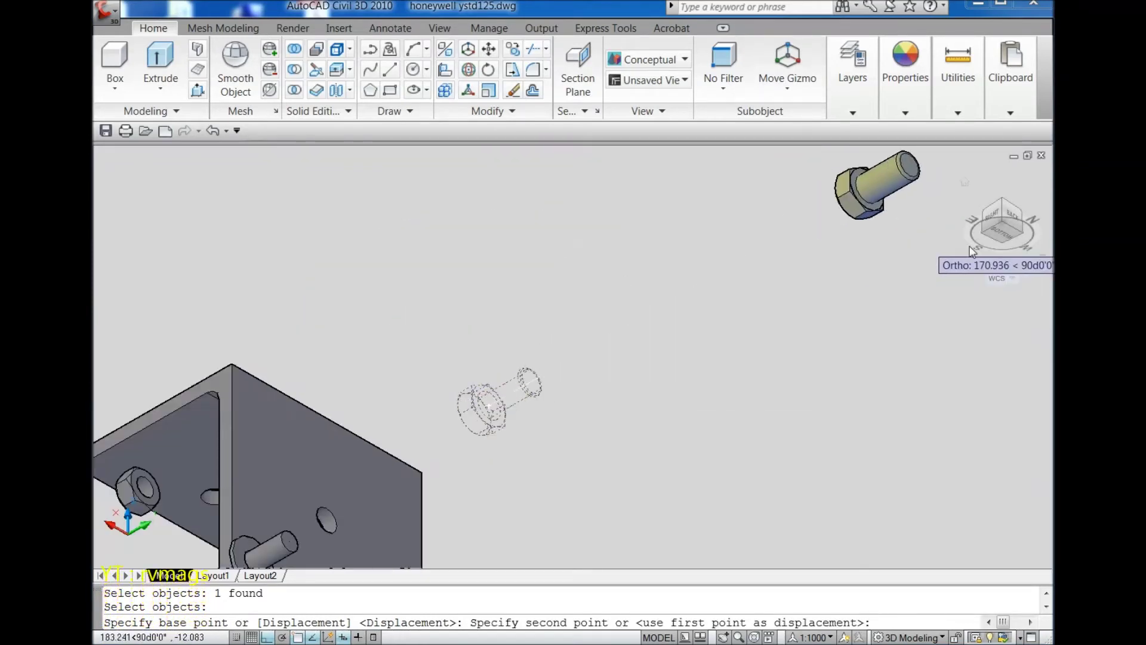
left_click(1003, 245)
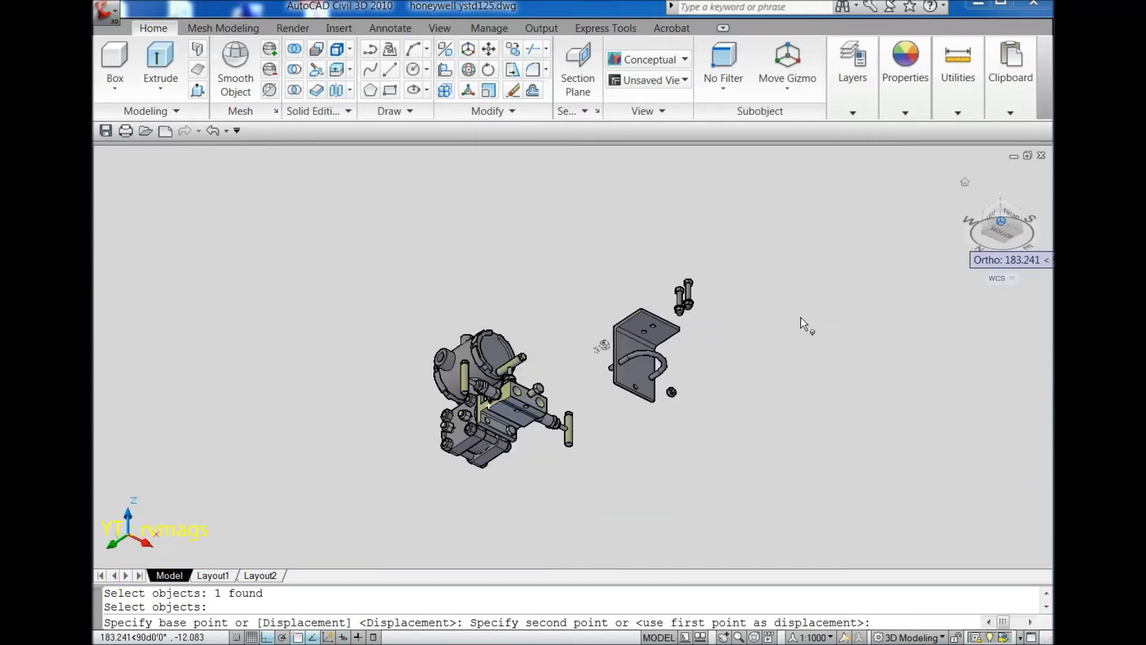
scroll(499, 422, "up", 5)
scroll(444, 405, "up", 3)
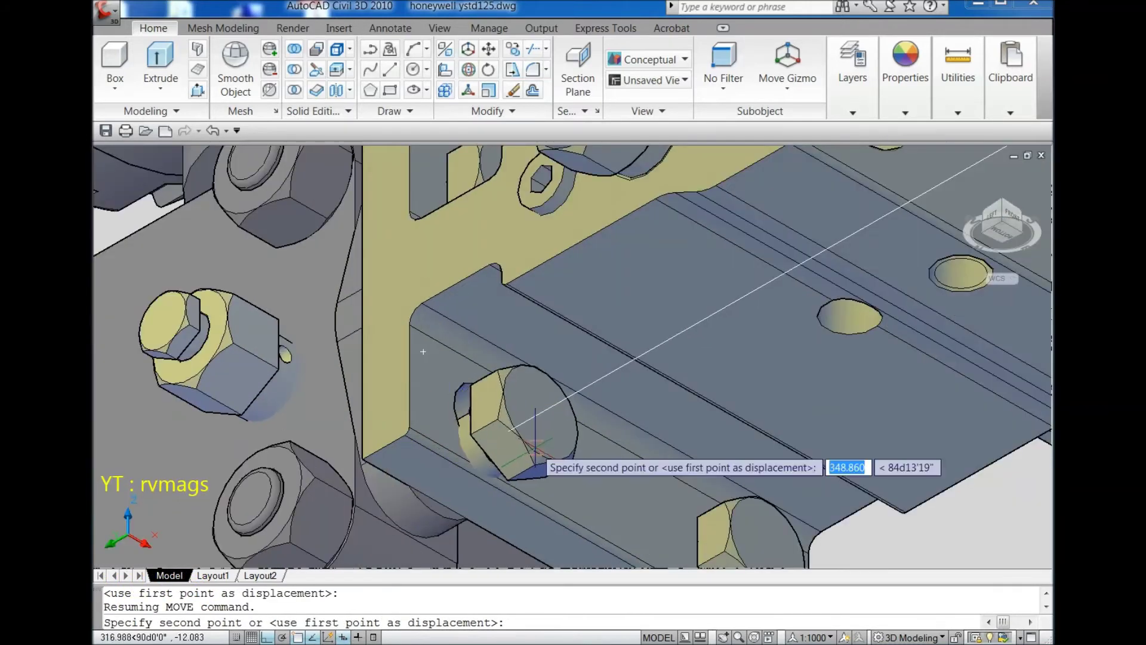
scroll(471, 442, "up", 3)
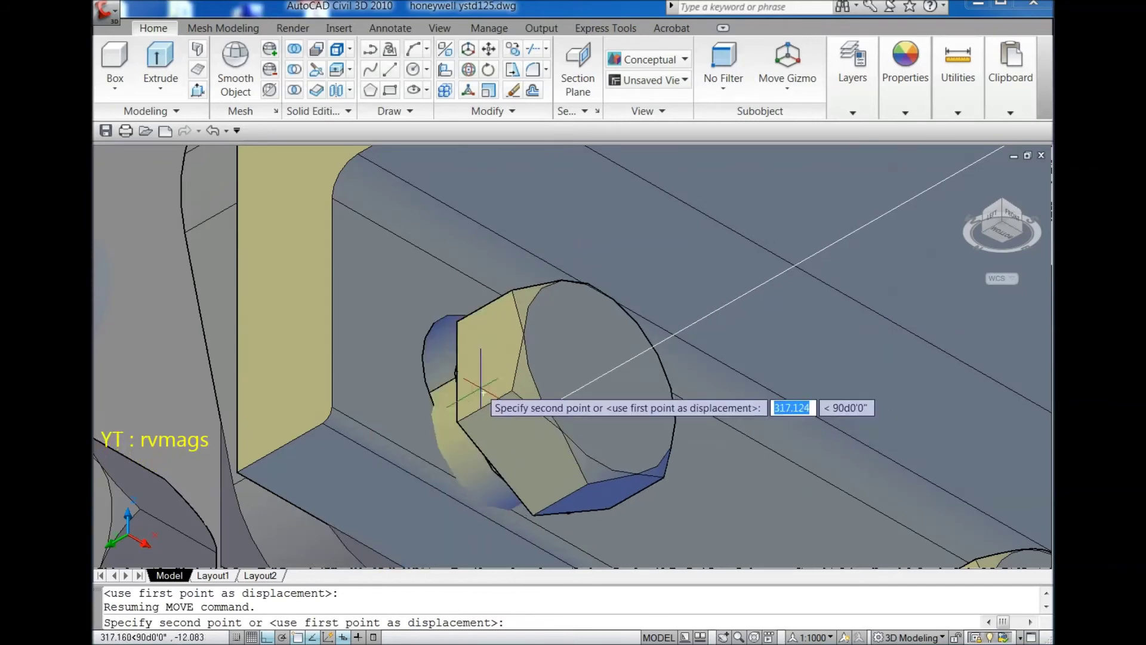
left_click(469, 388)
scroll(590, 392, "down", 8)
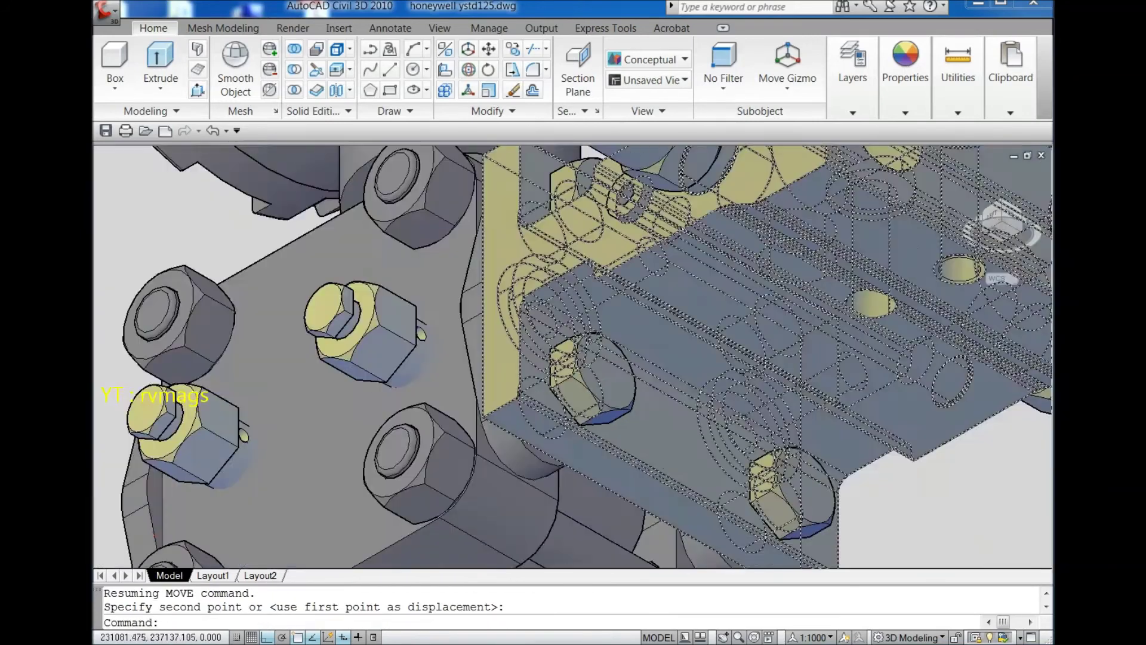
Move the L-shaped bracket without its U-bolt by a top-plate hole center onto the matching hole in the manifold's underside
left_click(1005, 220)
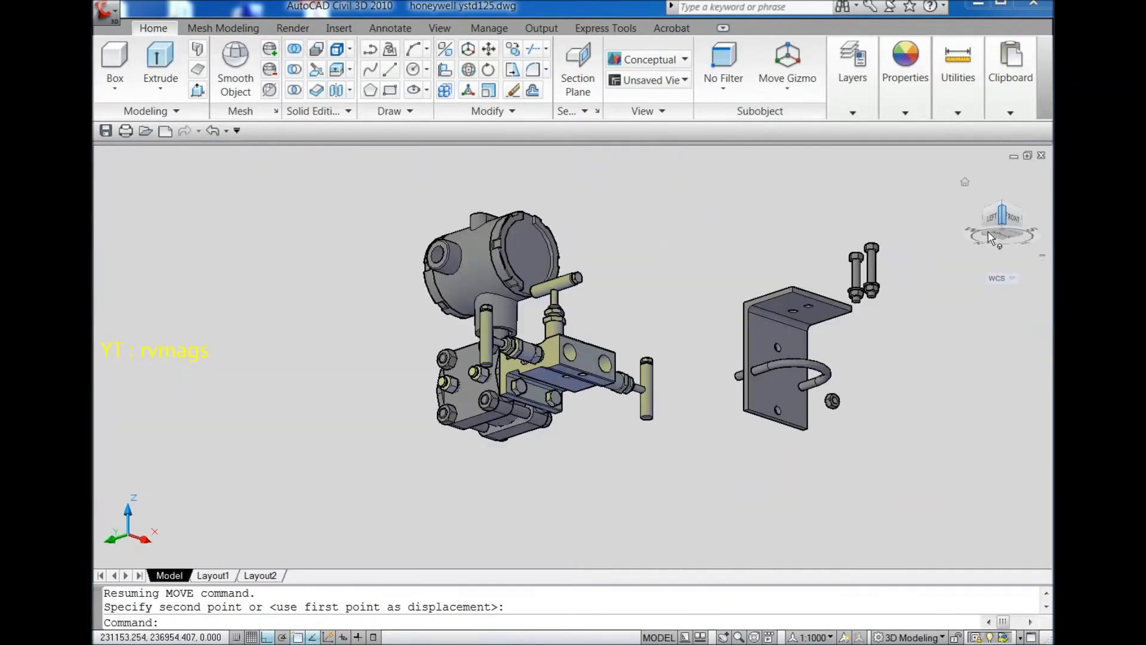
left_click(1005, 219)
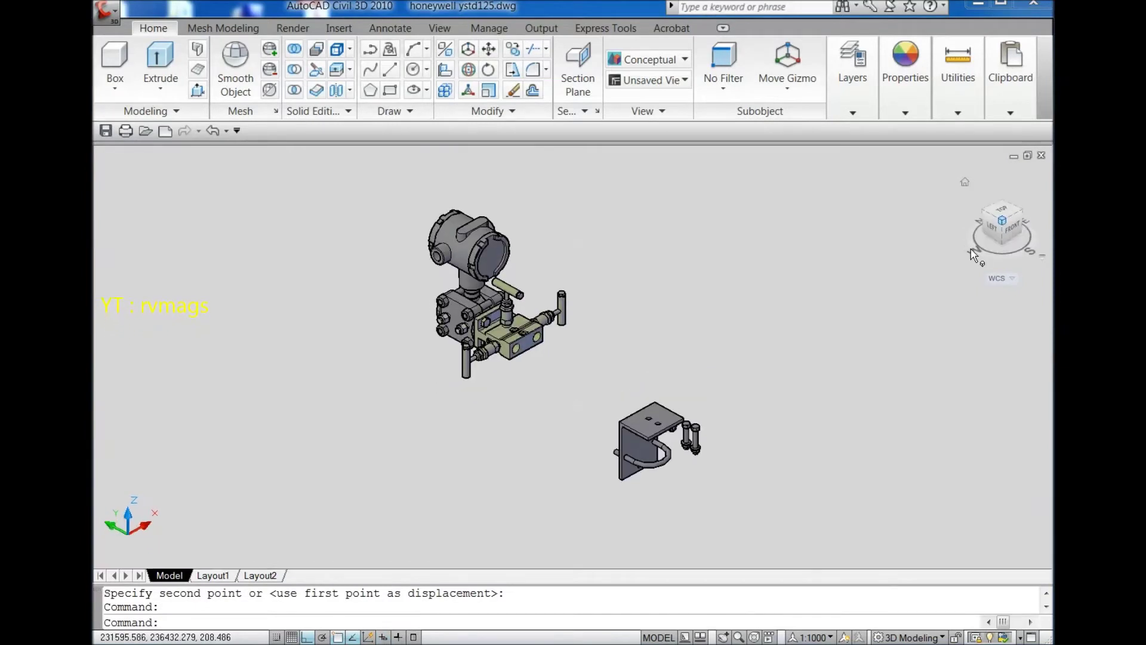
scroll(621, 483, "up", 4)
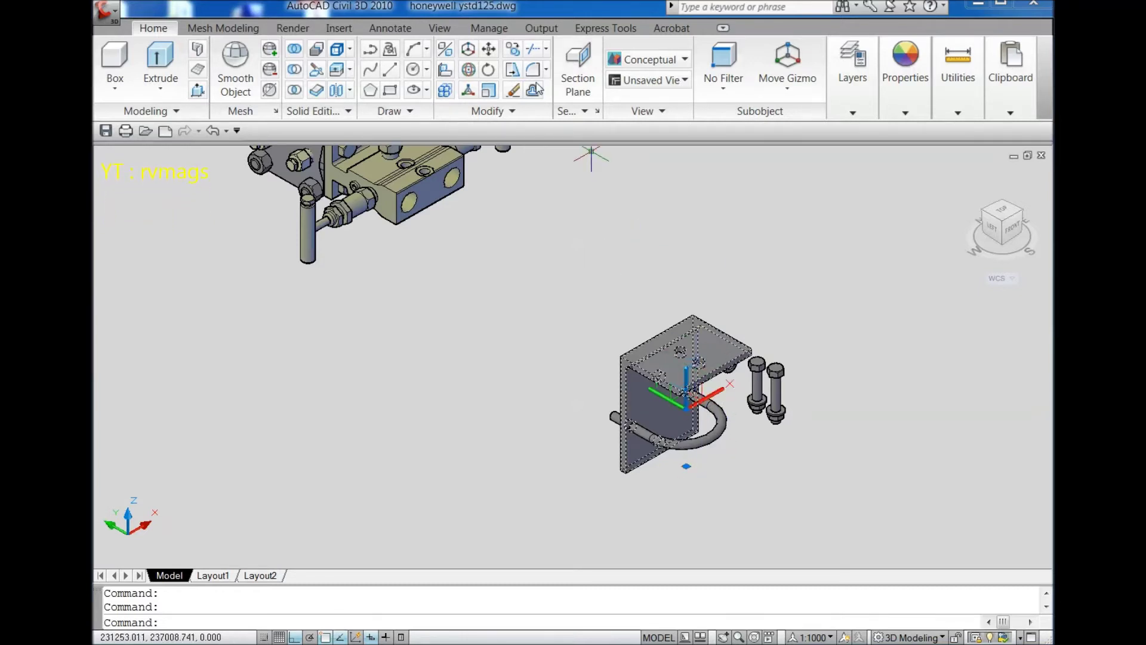
scroll(740, 421, "up", 6)
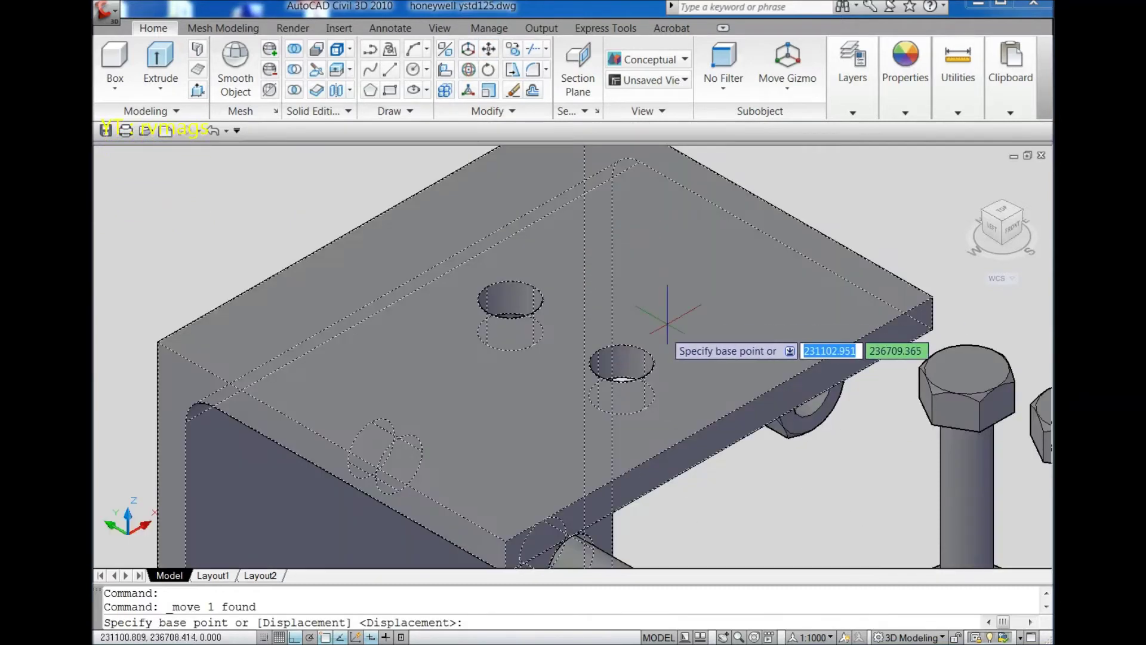
left_click(621, 396)
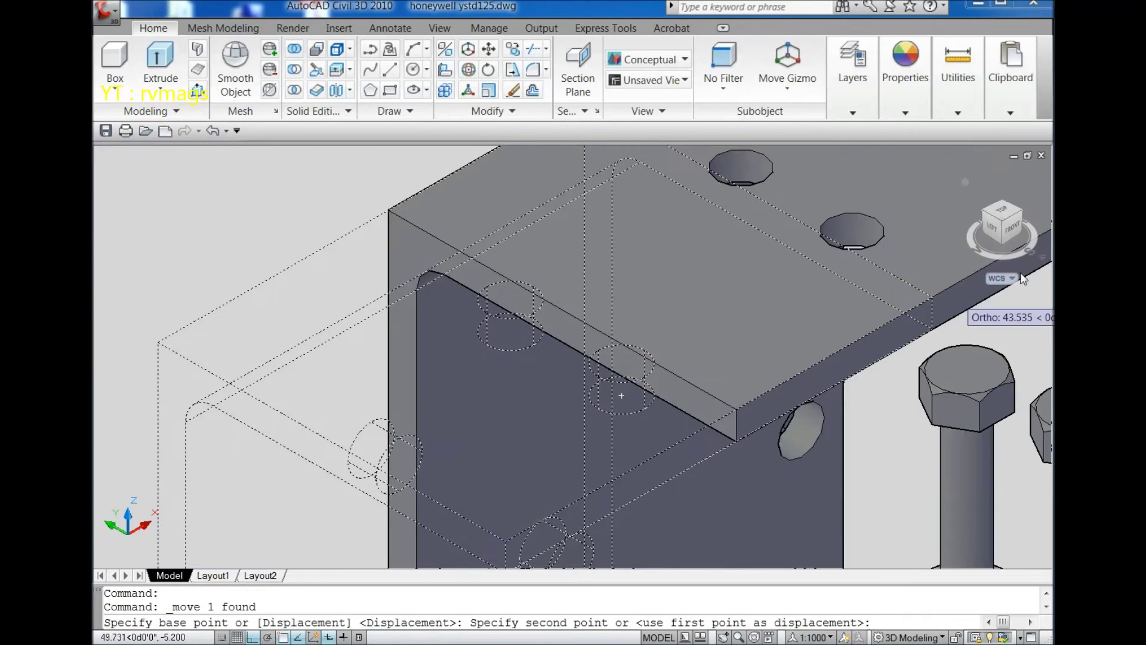
left_click(1005, 245)
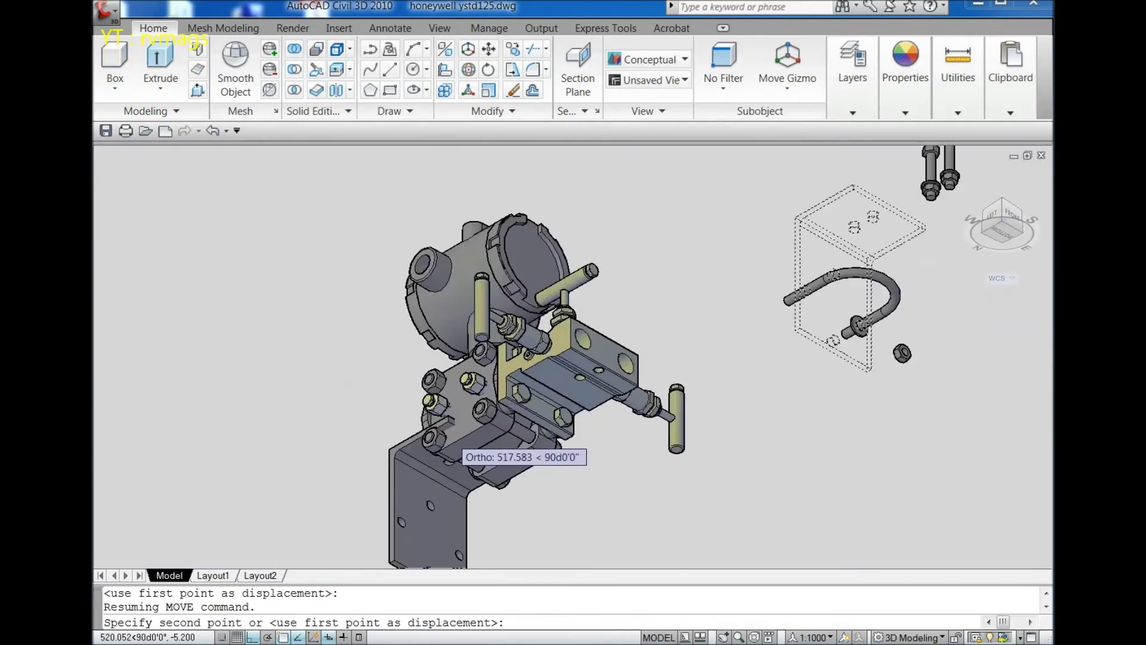
scroll(597, 406, "up", 5)
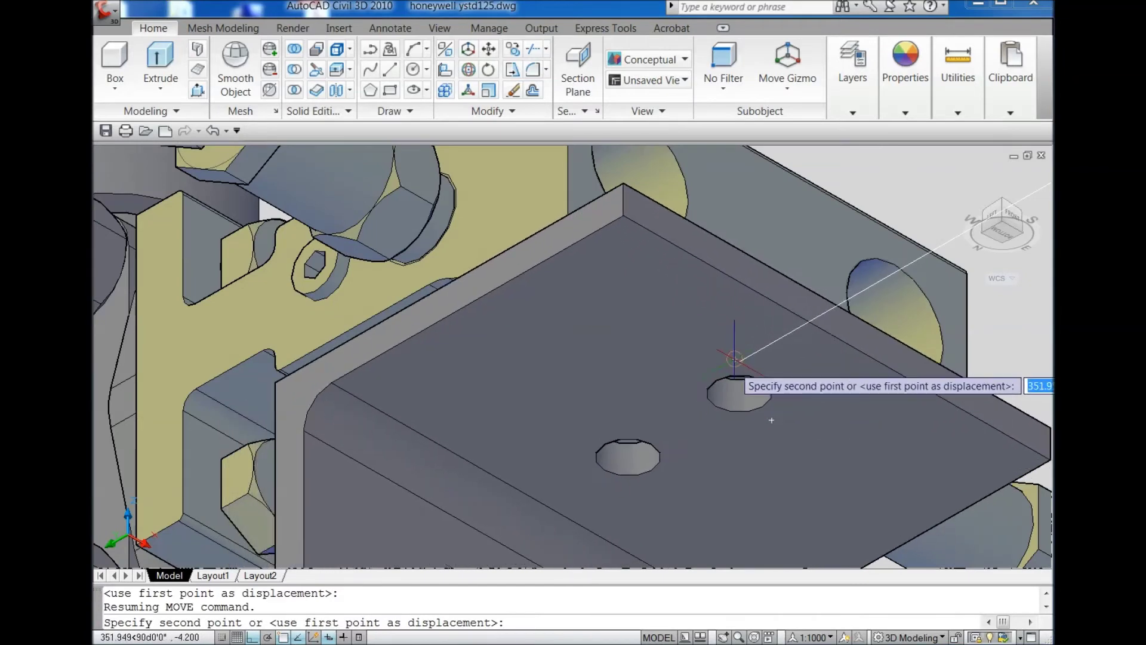
left_click(724, 372)
scroll(556, 468, "down", 2)
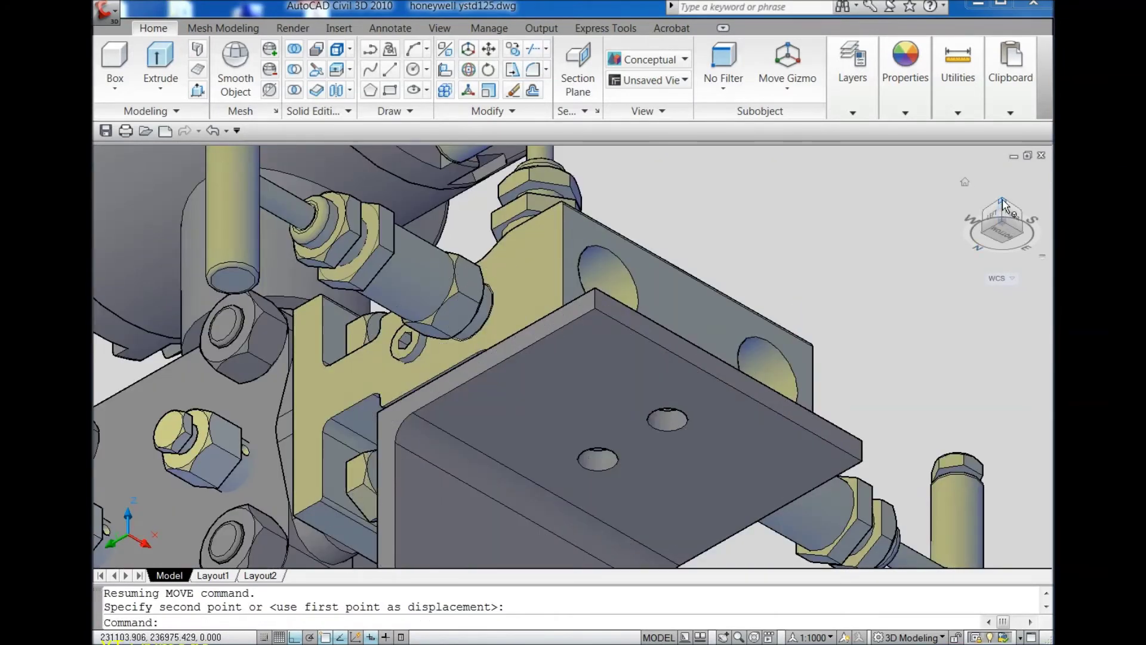
Move the U-bolt by the center of its washer-free end onto the matching hole in the bracket's vertical plate
left_click(1005, 205)
scroll(798, 320, "down", 2)
scroll(701, 430, "up", 6)
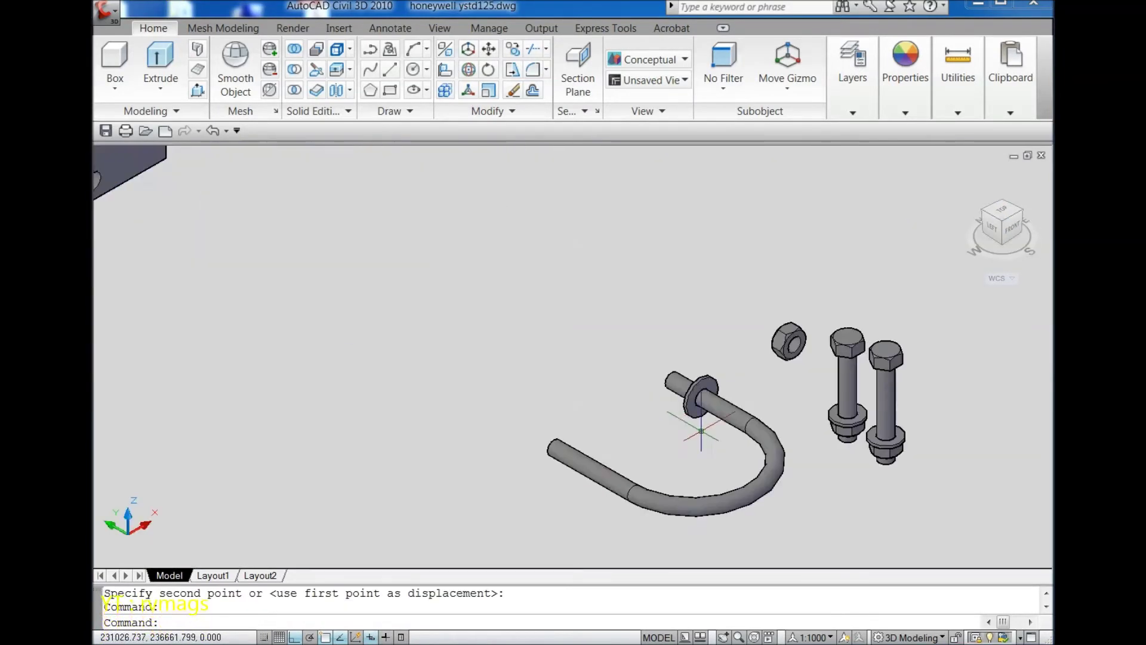
left_click(751, 423)
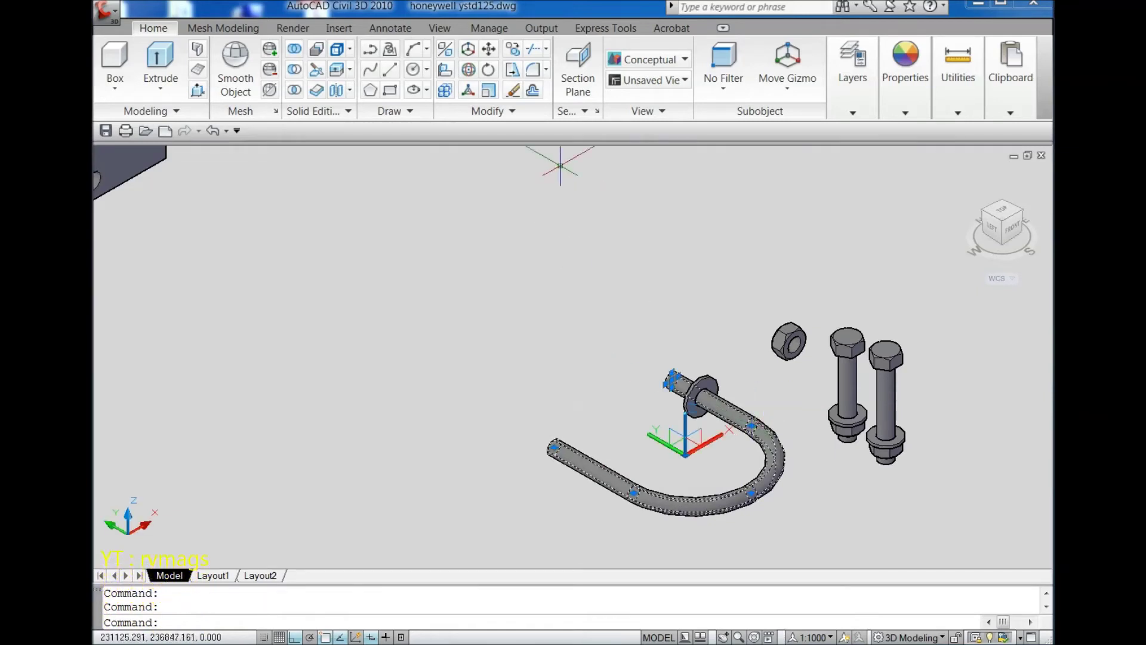
left_click(600, 511)
left_click(532, 415)
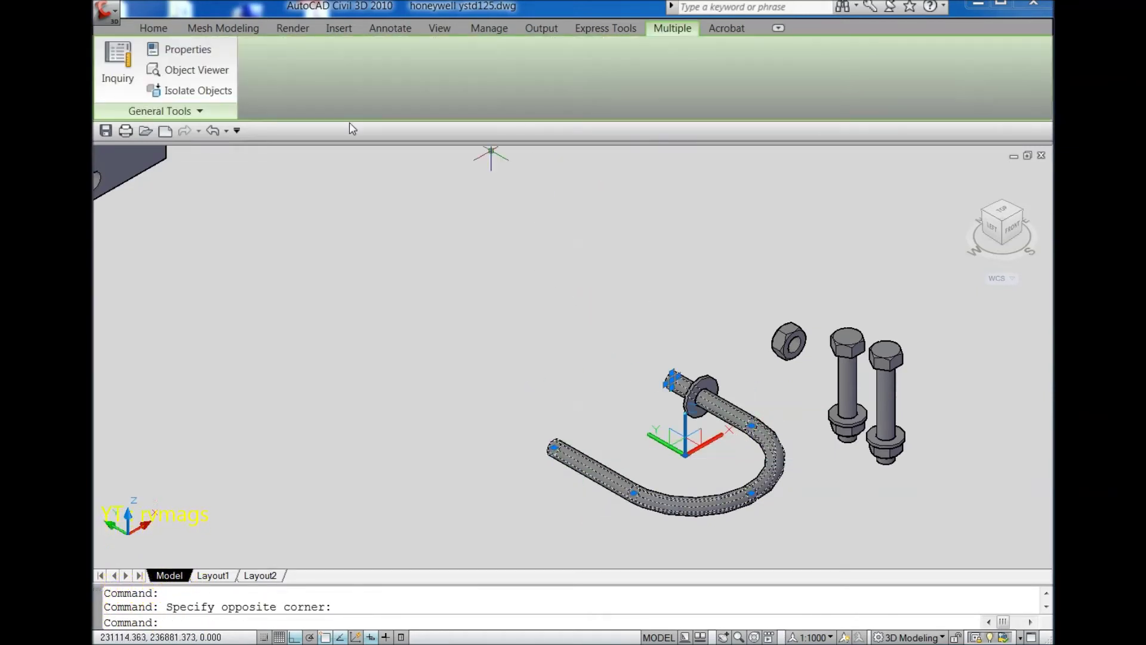
left_click(159, 31)
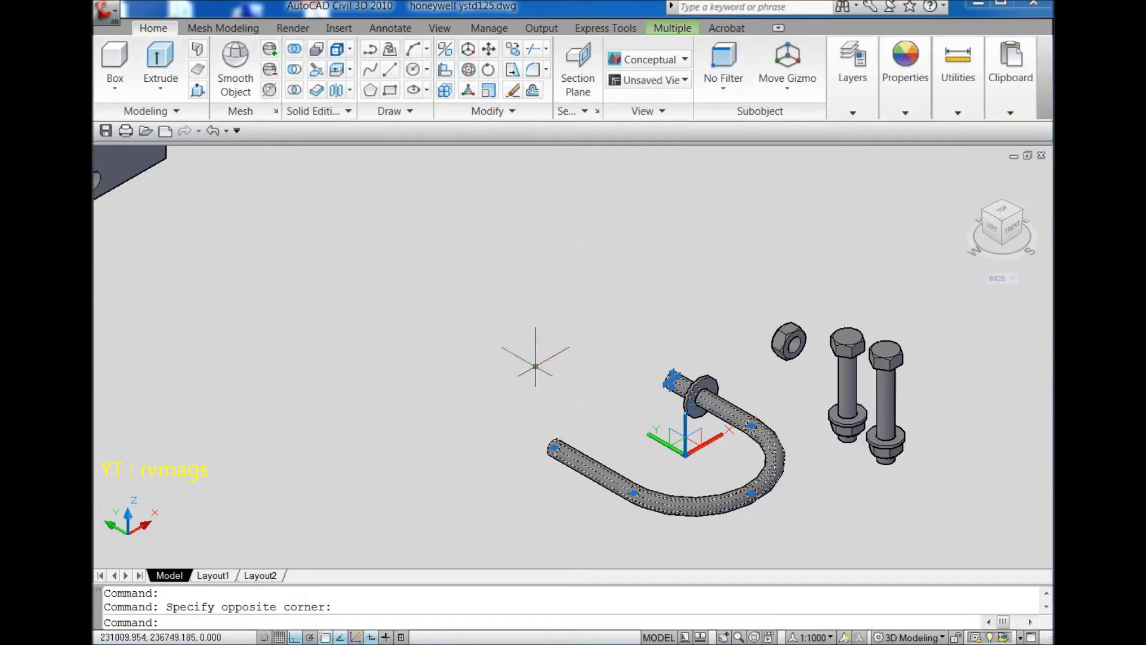
scroll(571, 442, "up", 4)
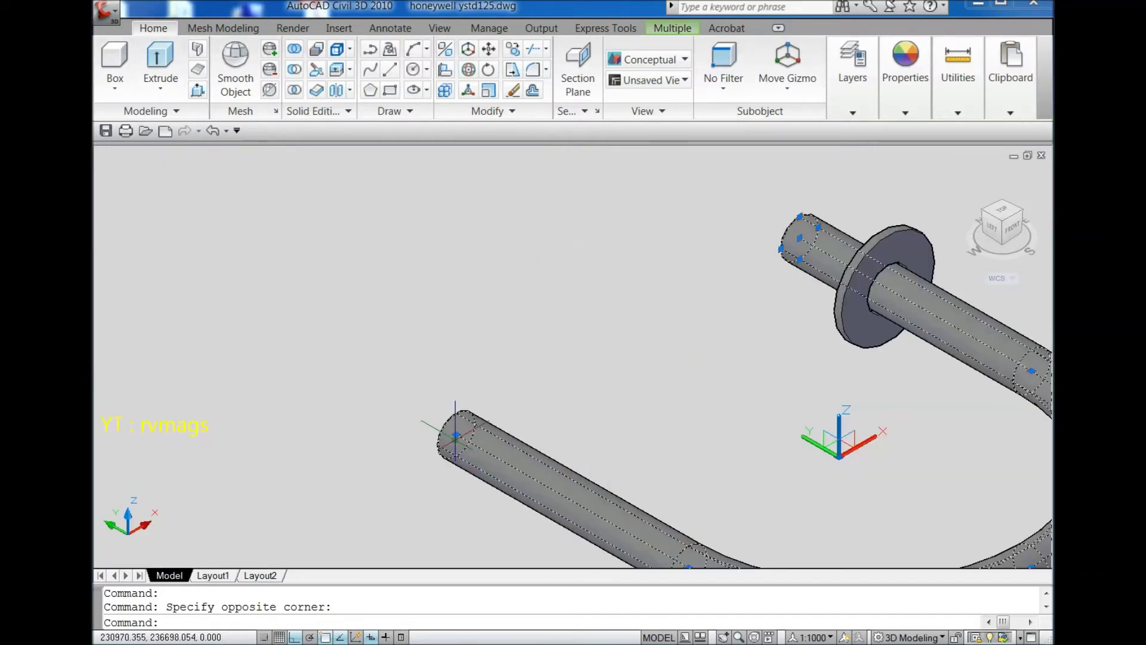
left_click(489, 50)
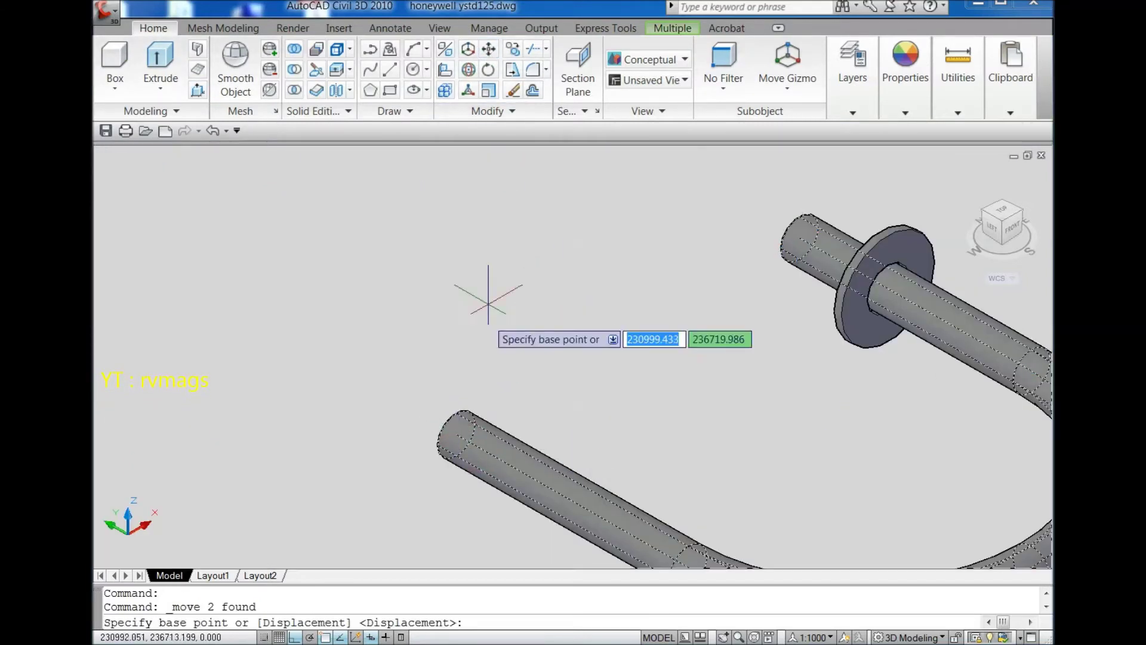
left_click(456, 433)
scroll(465, 427, "down", 6)
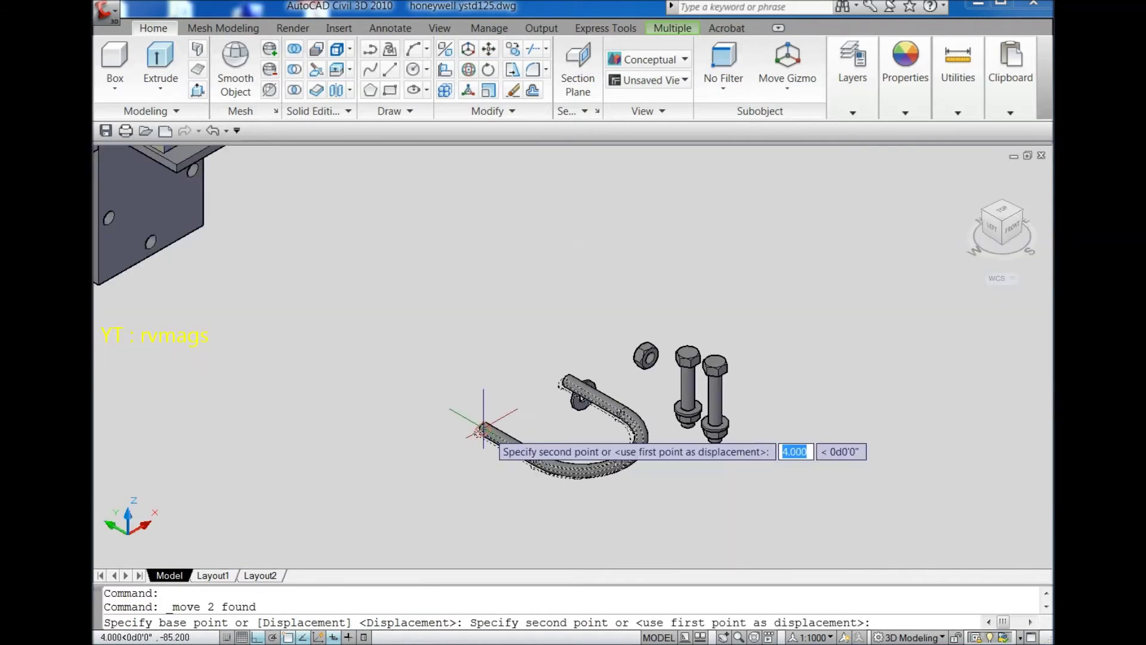
scroll(257, 303, "up", 6)
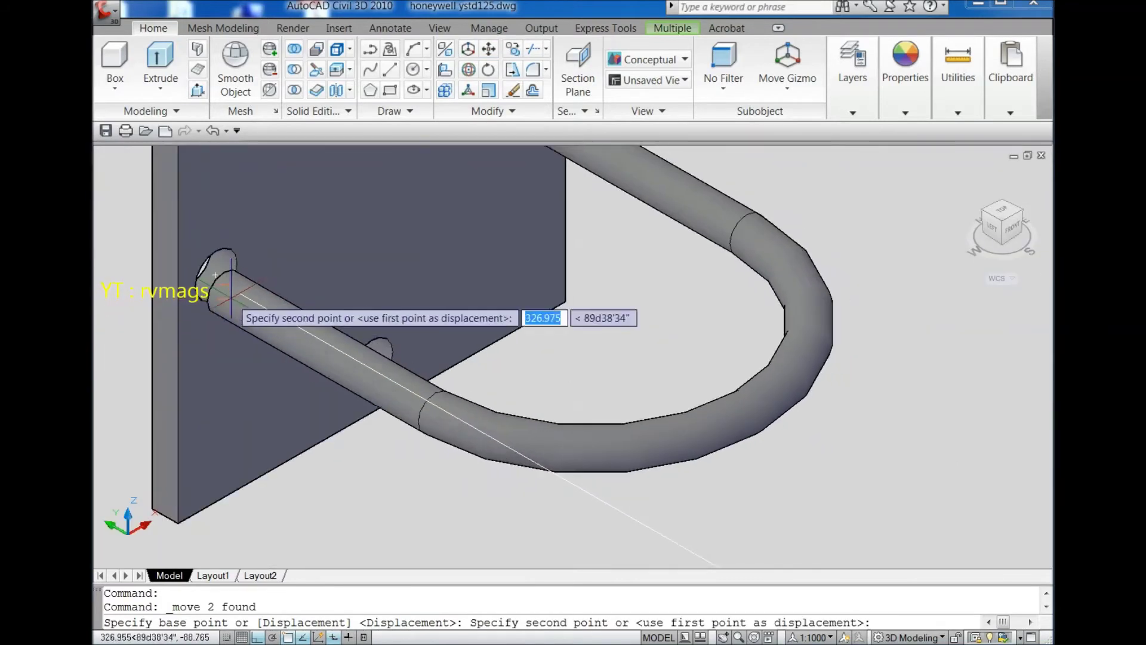
left_click(197, 258)
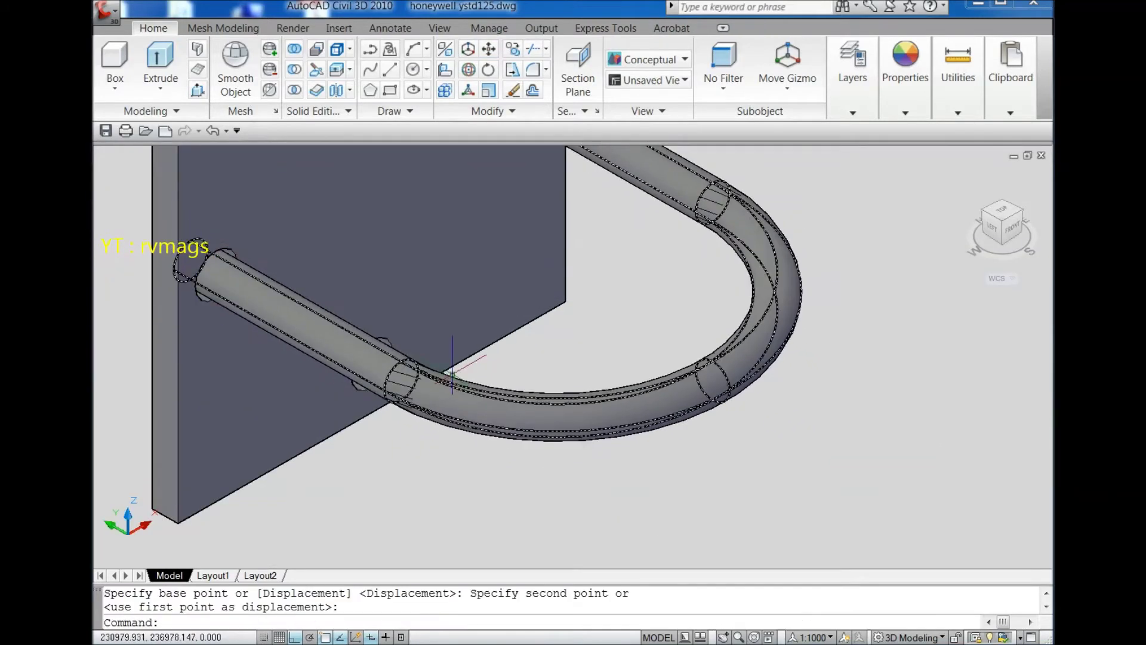
Move the U-bolt 15 units through the bracket's vertical plate so its ends project on the transmitter side
scroll(617, 421, "down", 5)
scroll(627, 427, "up", 3)
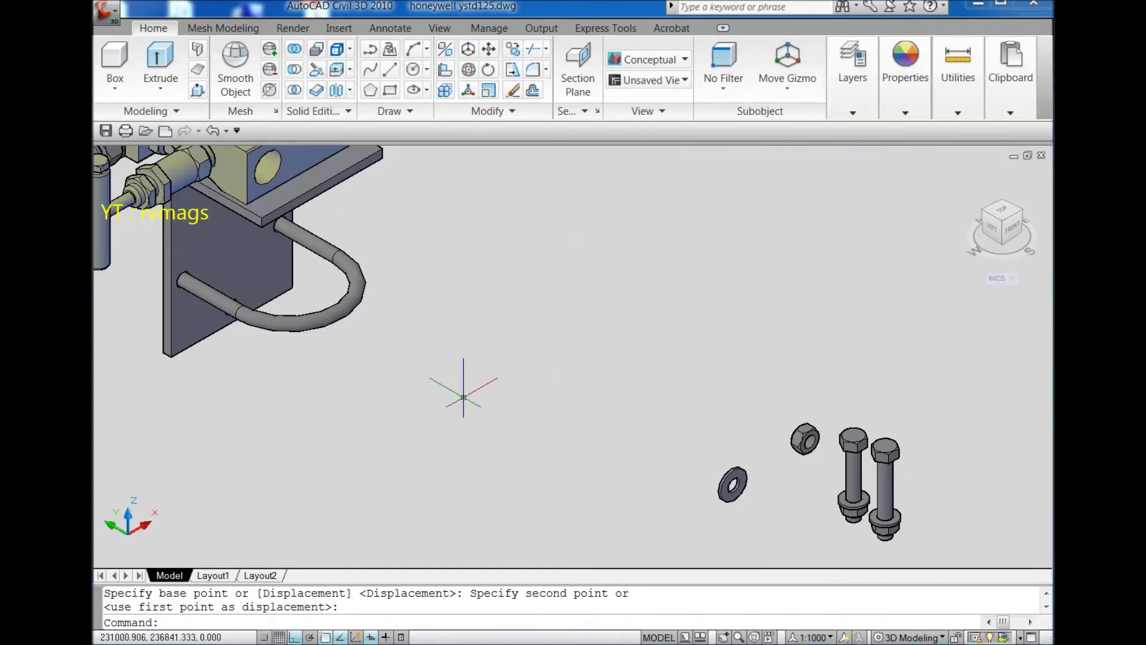
left_click(338, 308)
left_click(488, 56)
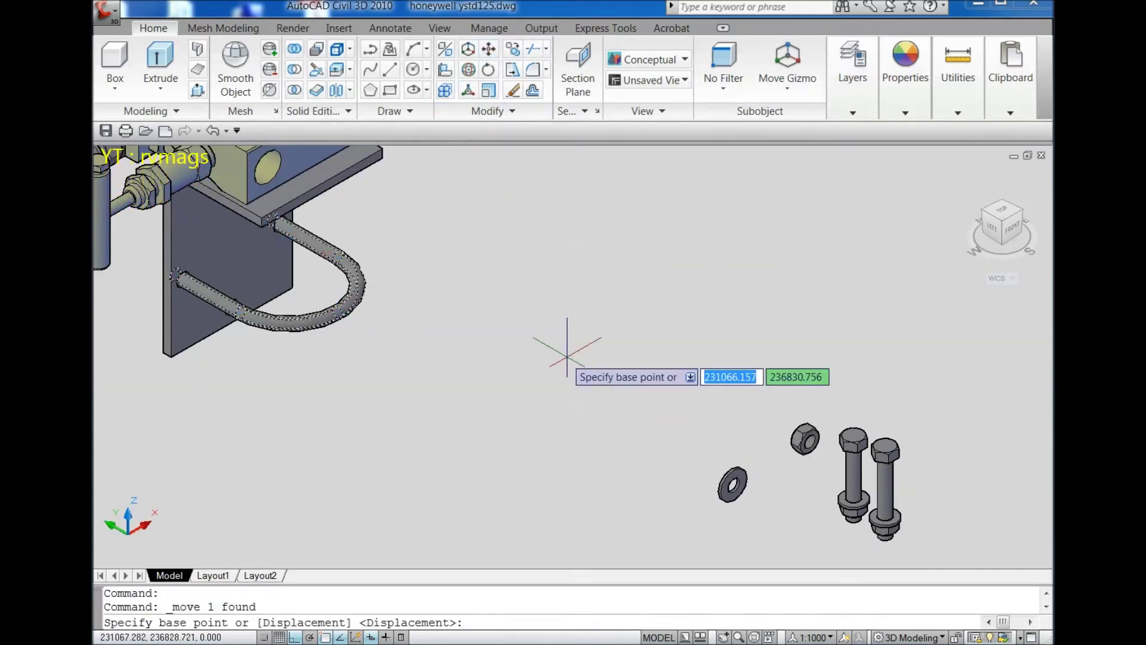
left_click(564, 351)
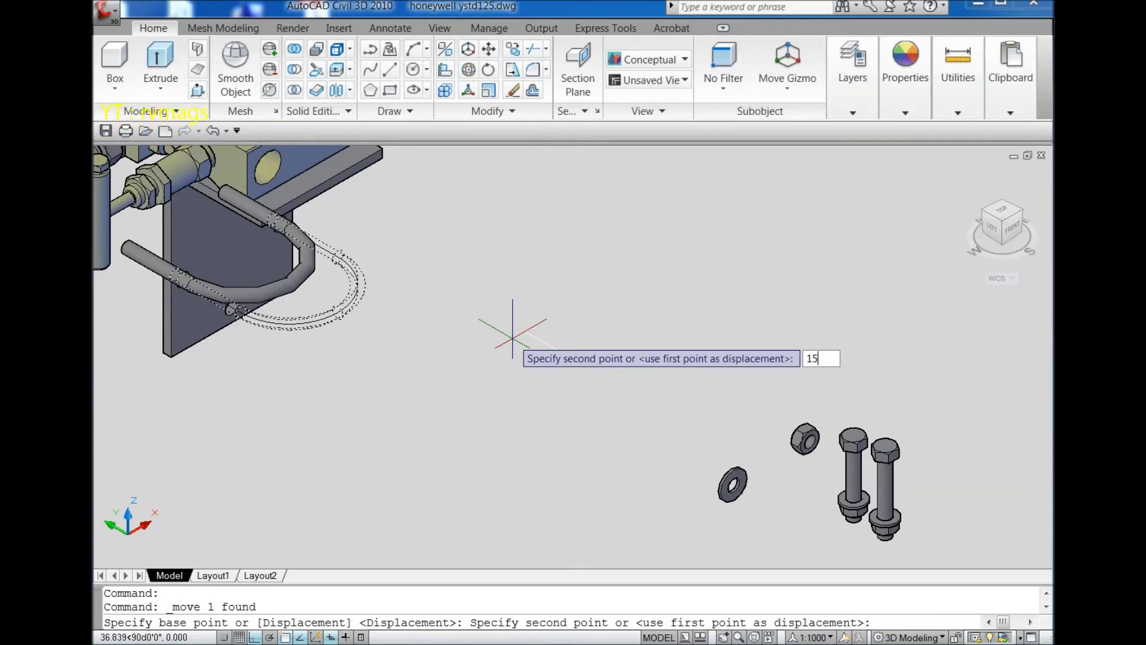
key("Return")
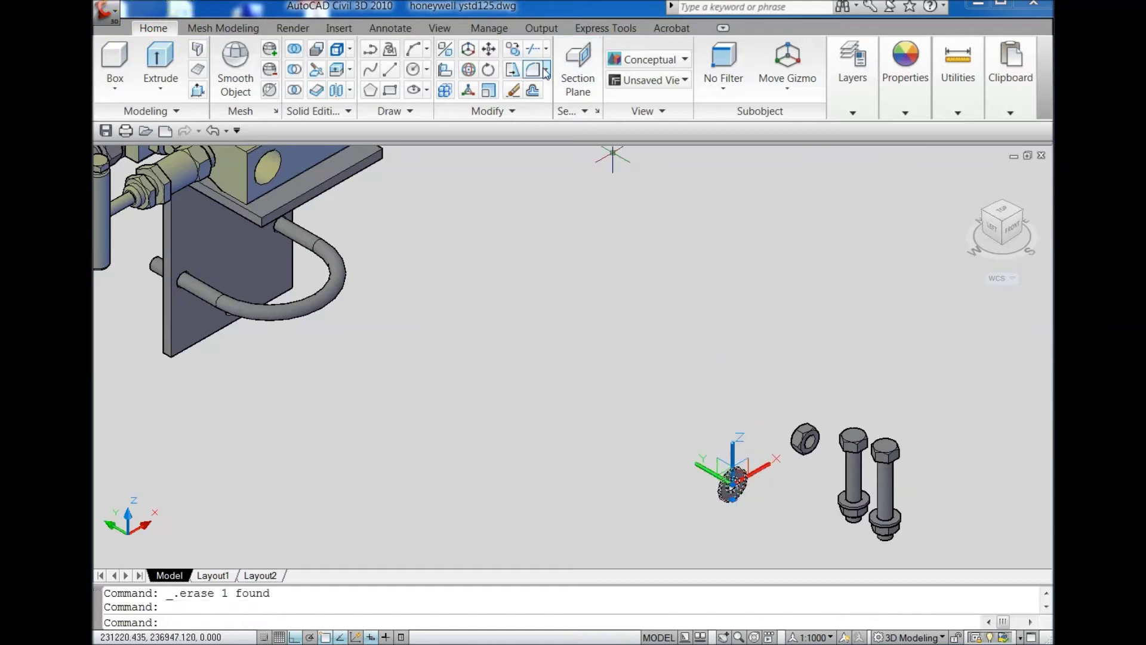
Copy the loose washer by its hole center onto the U-bolt leg against the bracket plate's transmitter side
left_click(513, 51)
scroll(746, 484, "up", 5)
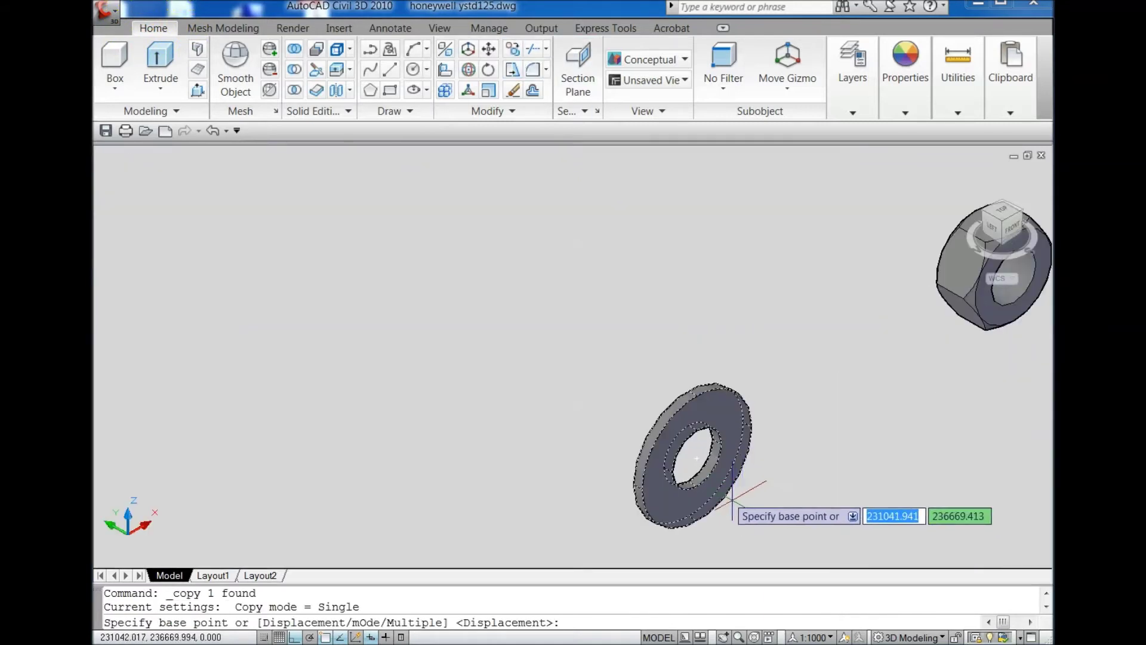
left_click(697, 458)
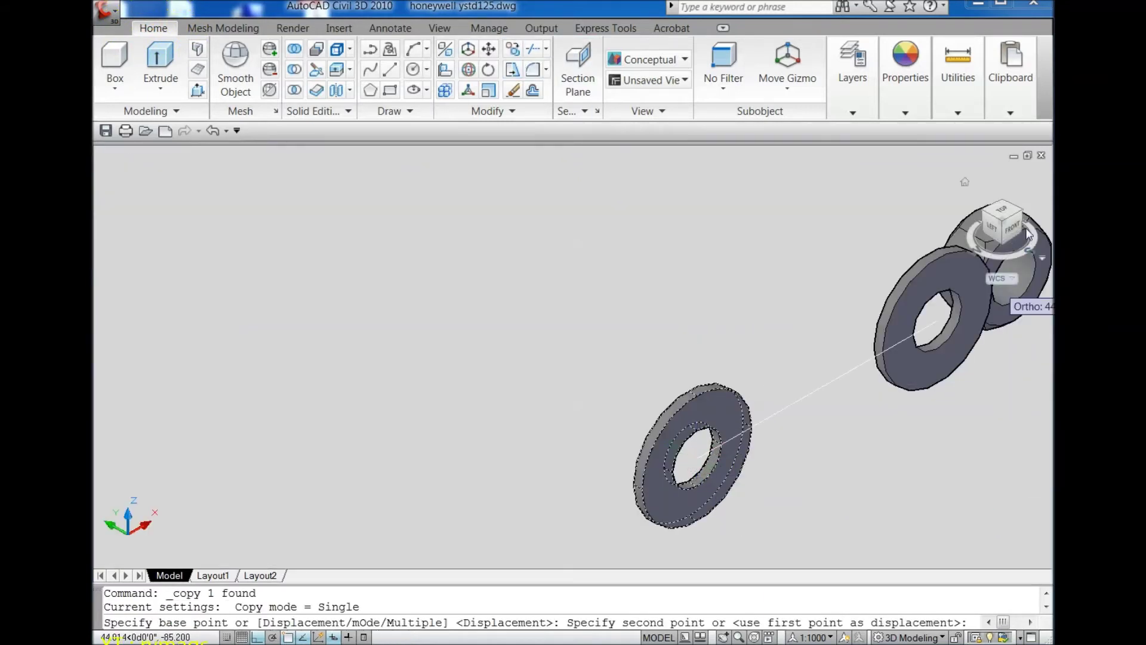
left_click(984, 216)
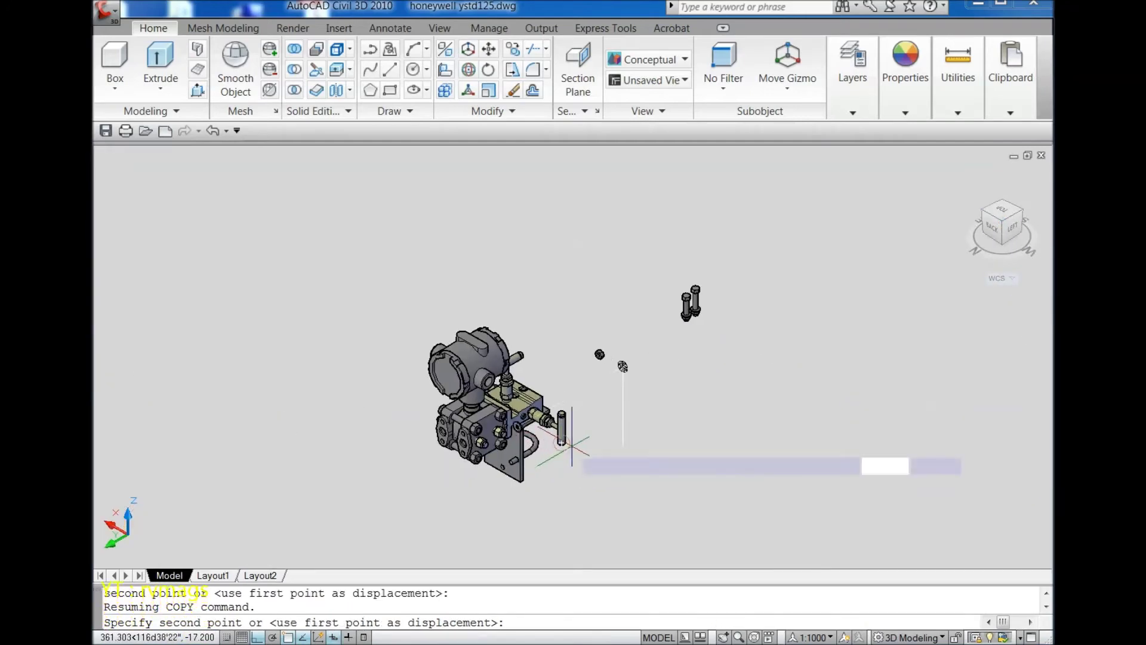
scroll(494, 490, "up", 4)
scroll(517, 443, "up", 6)
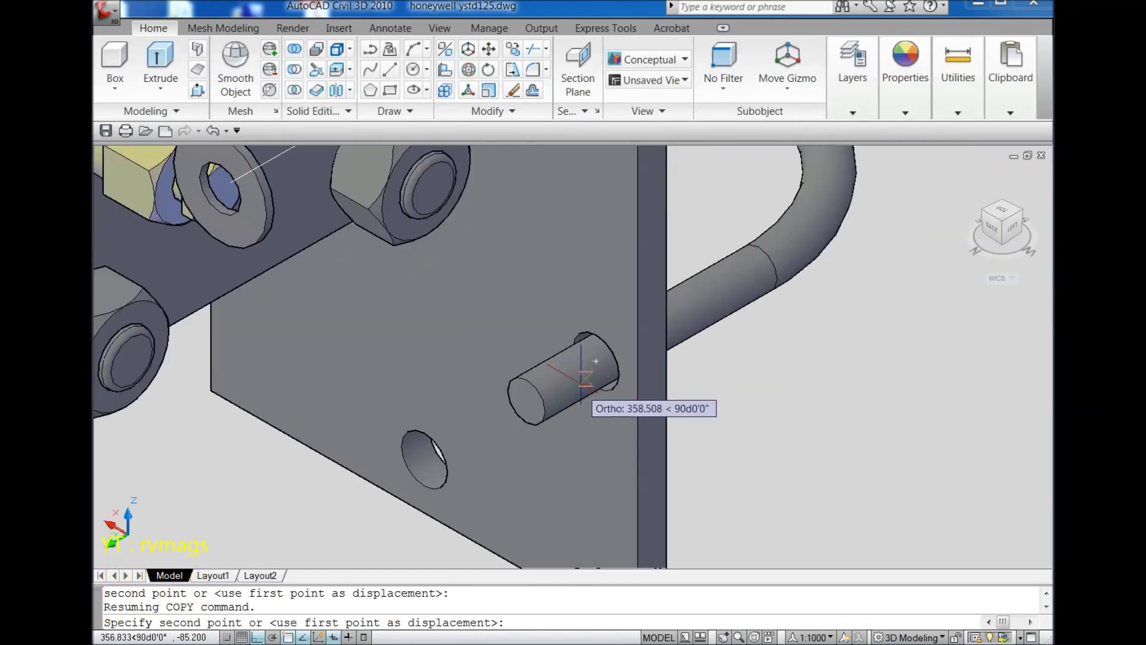
left_click(596, 362)
key("Return")
scroll(596, 362, "down", 8)
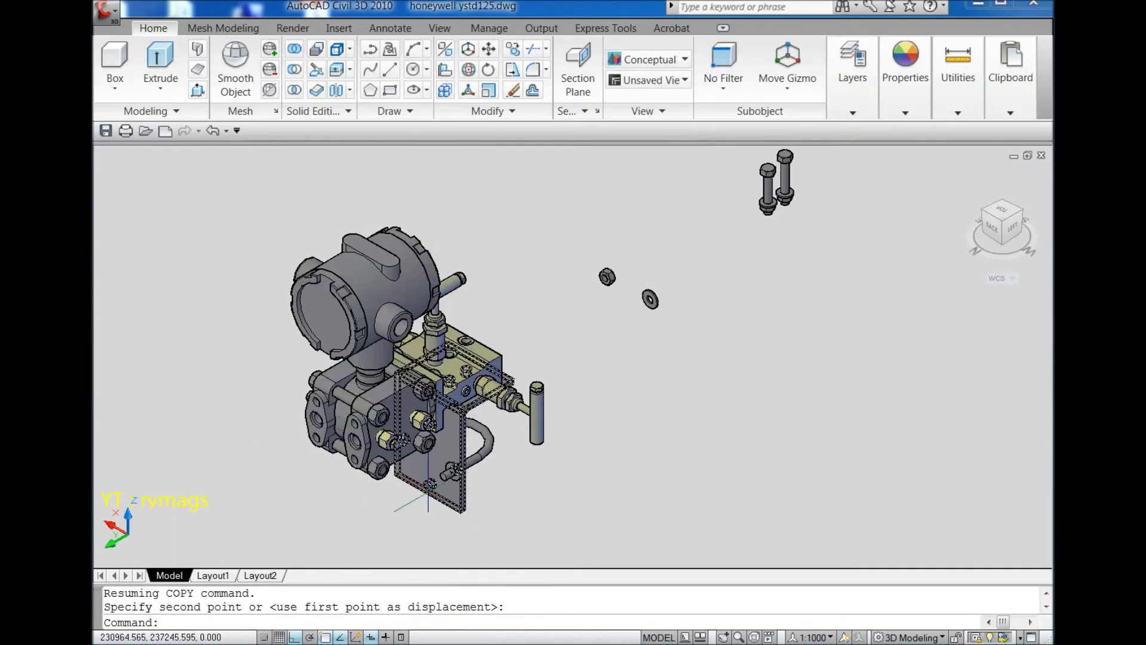
Copy the loose hex nut by its end-face center onto the U-bolt leg, seated against the copied washer
scroll(678, 282, "up", 3)
left_click(541, 267)
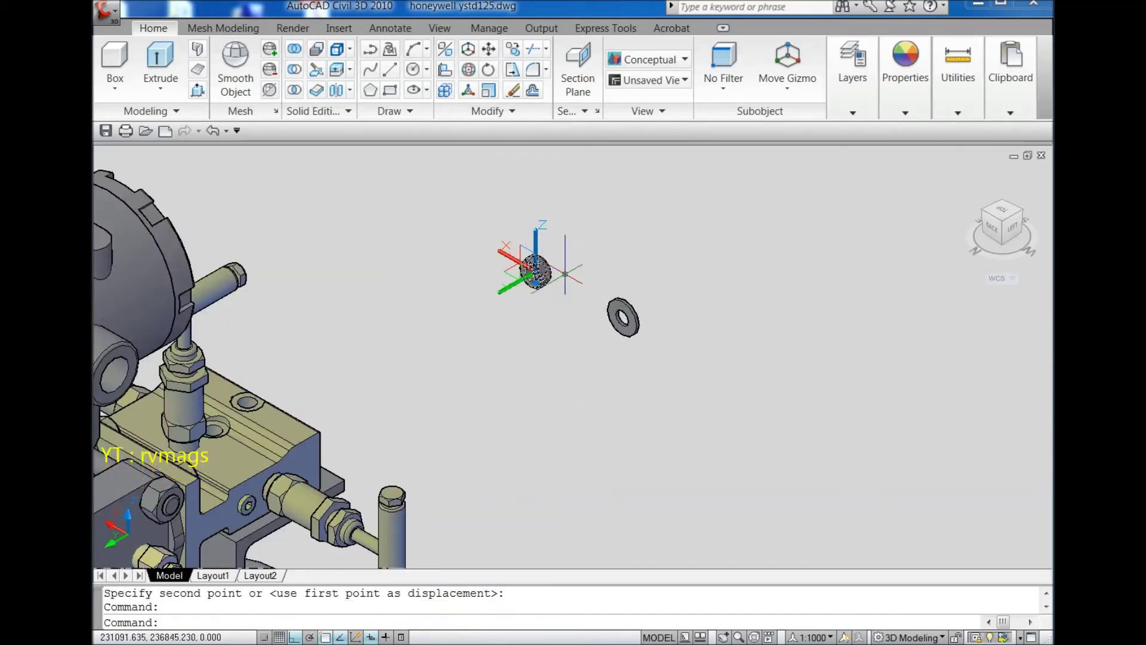
left_click(512, 57)
scroll(554, 280, "up", 6)
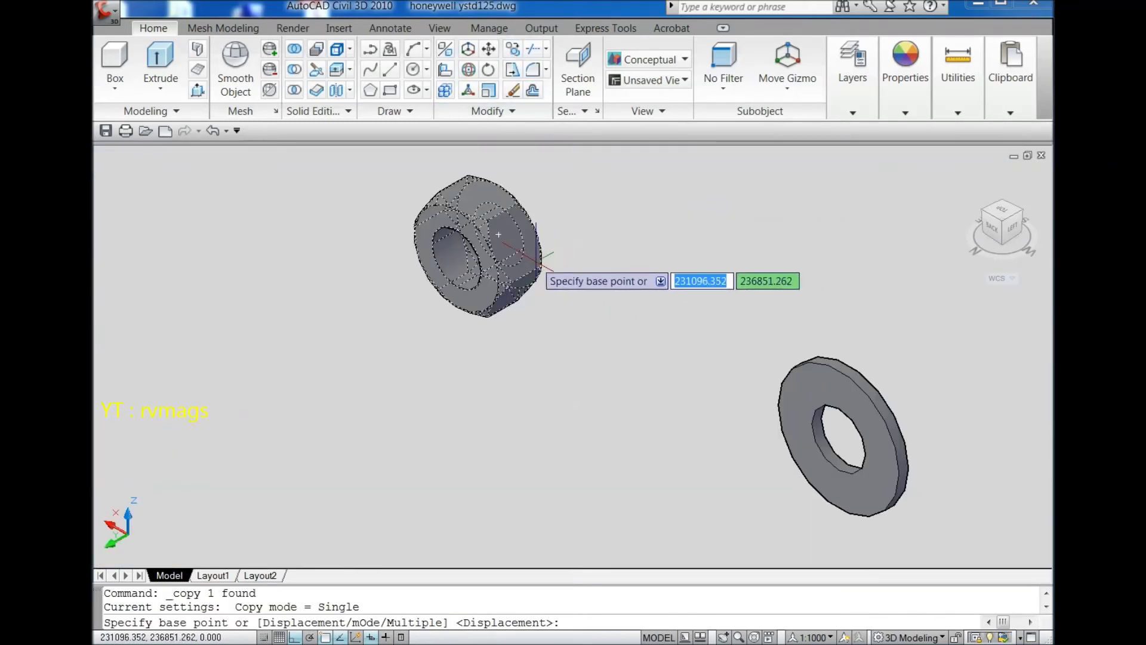
left_click(498, 234)
scroll(552, 239, "down", 8)
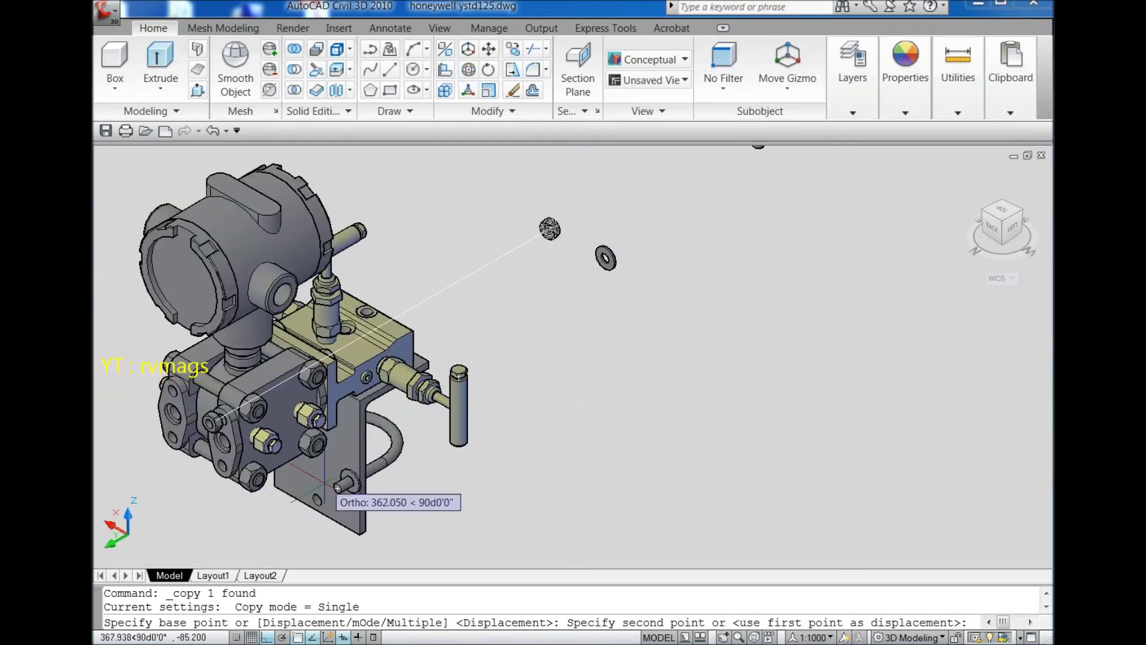
scroll(366, 477, "up", 8)
scroll(367, 478, "up", 3)
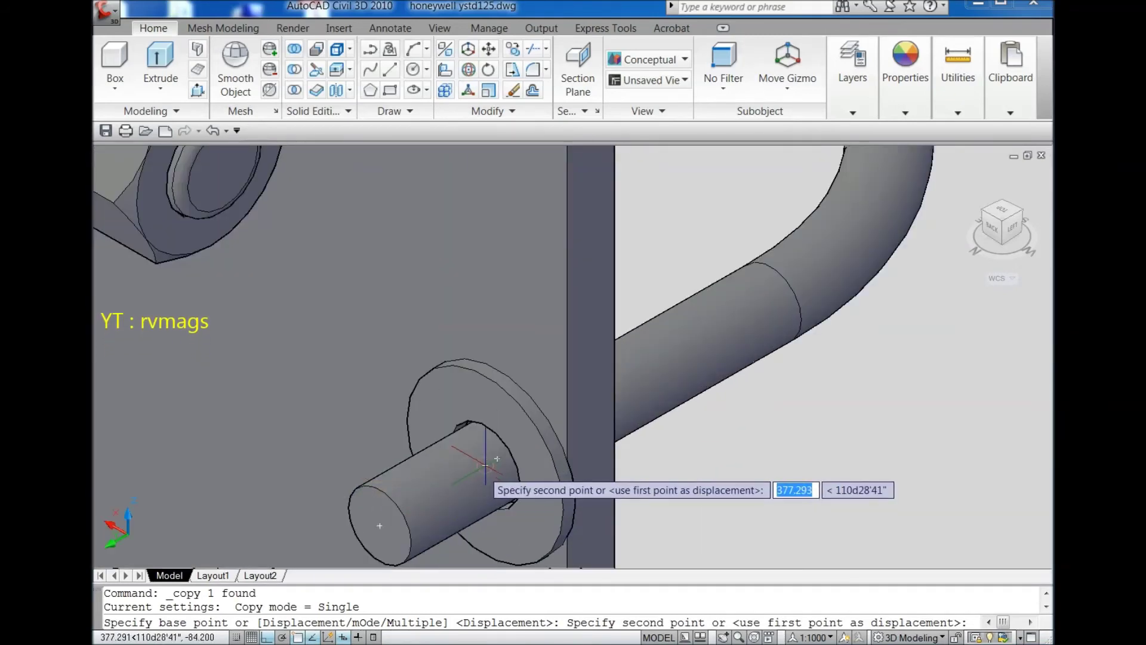
left_click(485, 468)
scroll(485, 468, "down", 10)
scroll(492, 468, "up", 2)
scroll(662, 355, "down", 6)
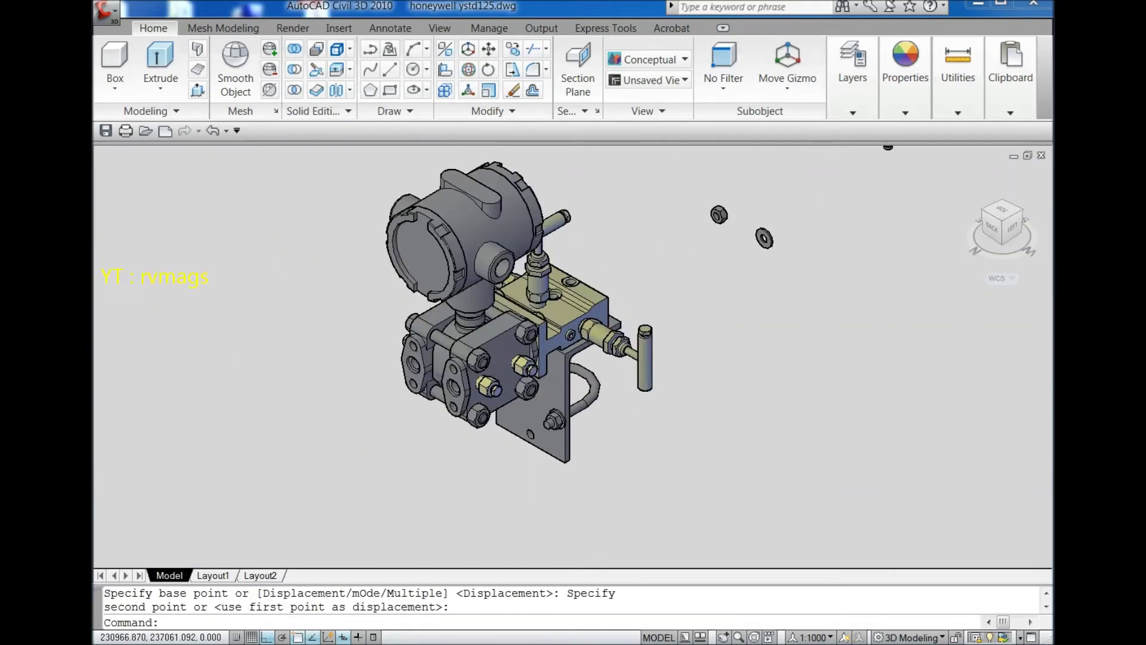
Move one loose gray bolt, without its washer and nut, by its under-head center into the manifold's top hole nearest the large ports
scroll(821, 236, "up", 2)
left_click(1021, 212)
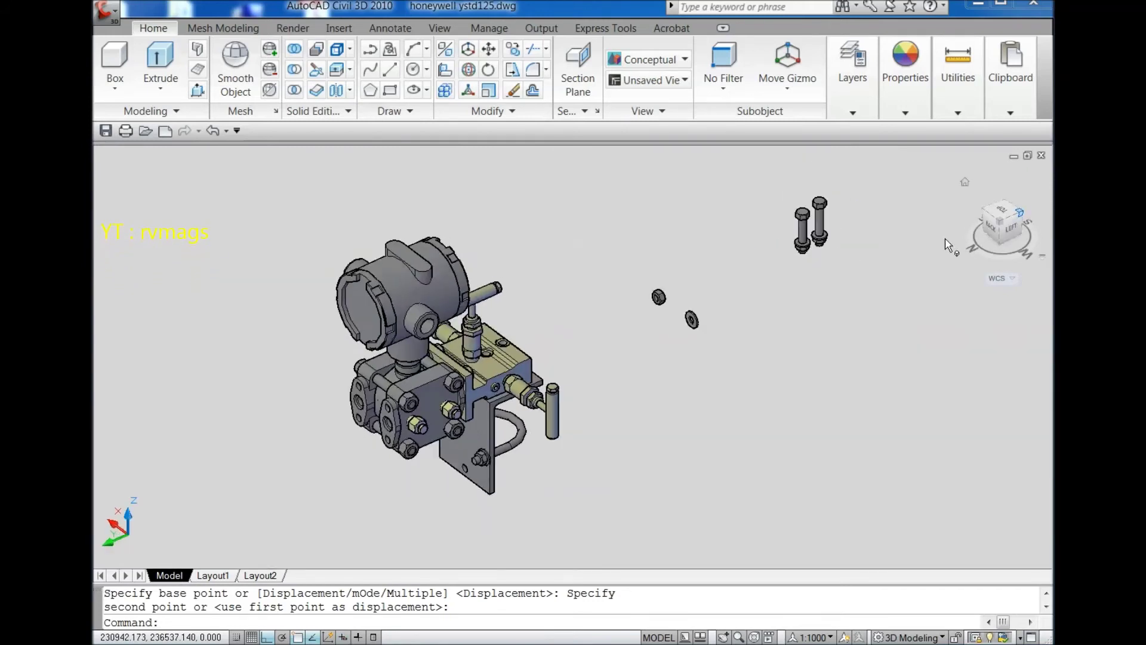
scroll(738, 397, "up", 5)
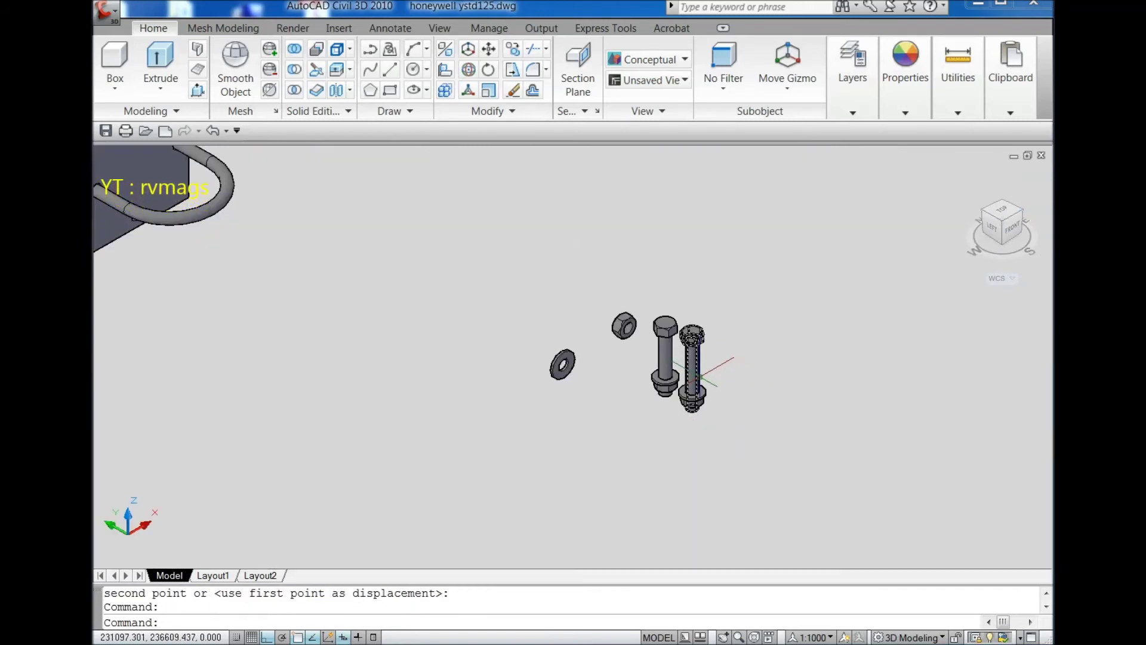
scroll(652, 319, "down", 2)
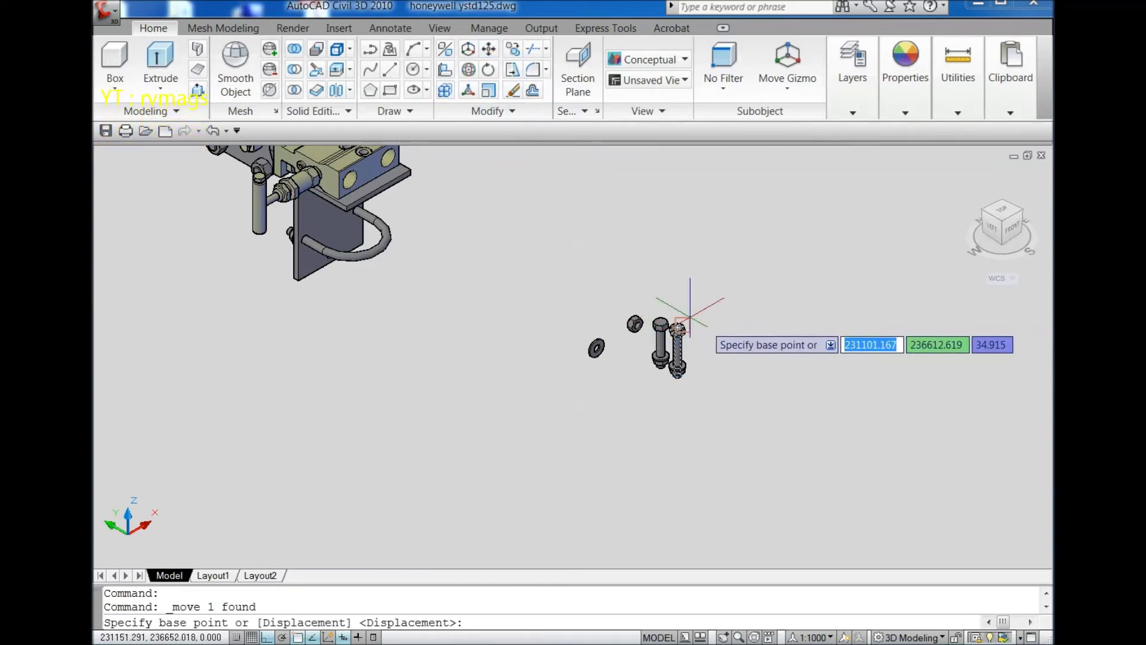
scroll(690, 317, "up", 6)
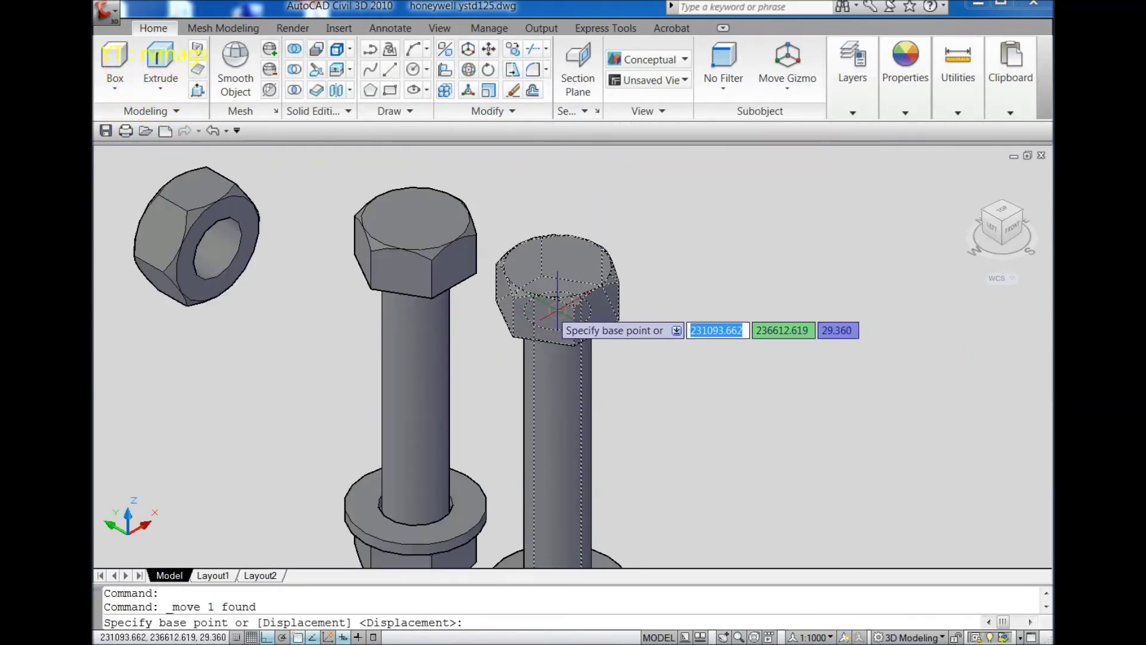
left_click(557, 307)
scroll(557, 310, "down", 8)
scroll(633, 412, "up", 2)
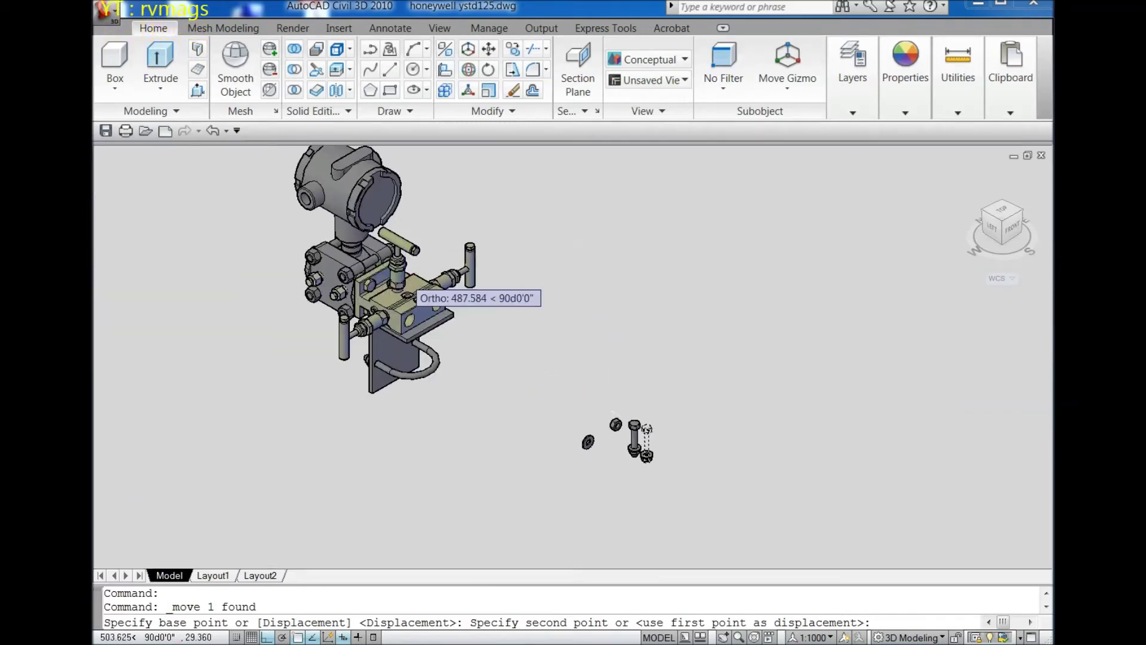
scroll(412, 293, "up", 8)
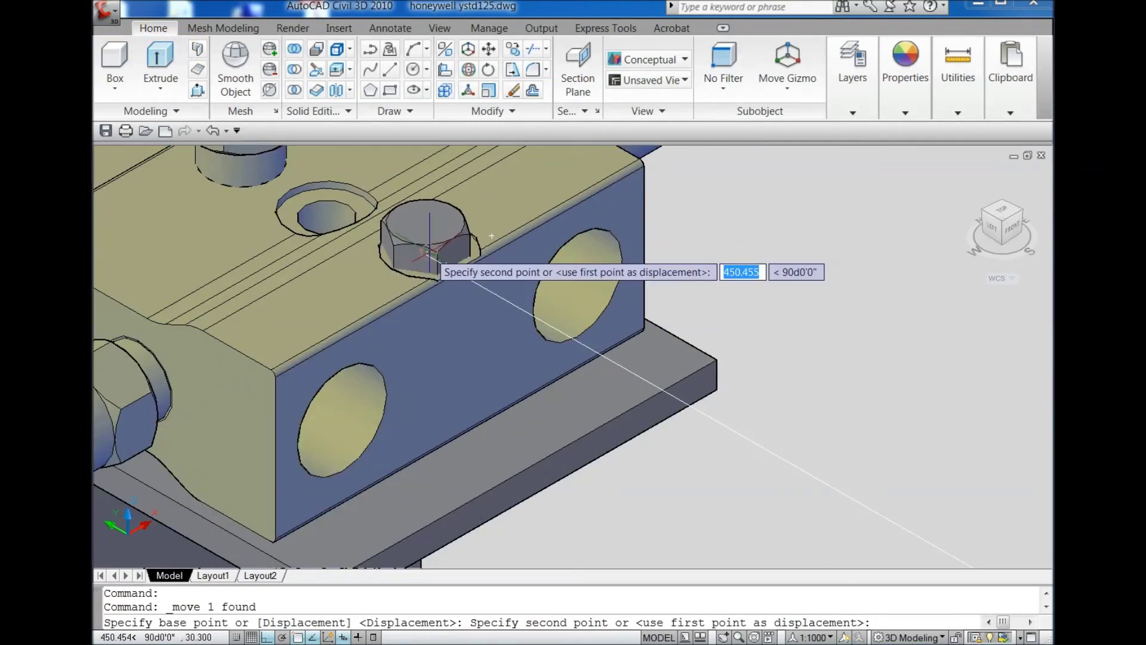
left_click(429, 250)
scroll(639, 394, "down", 8)
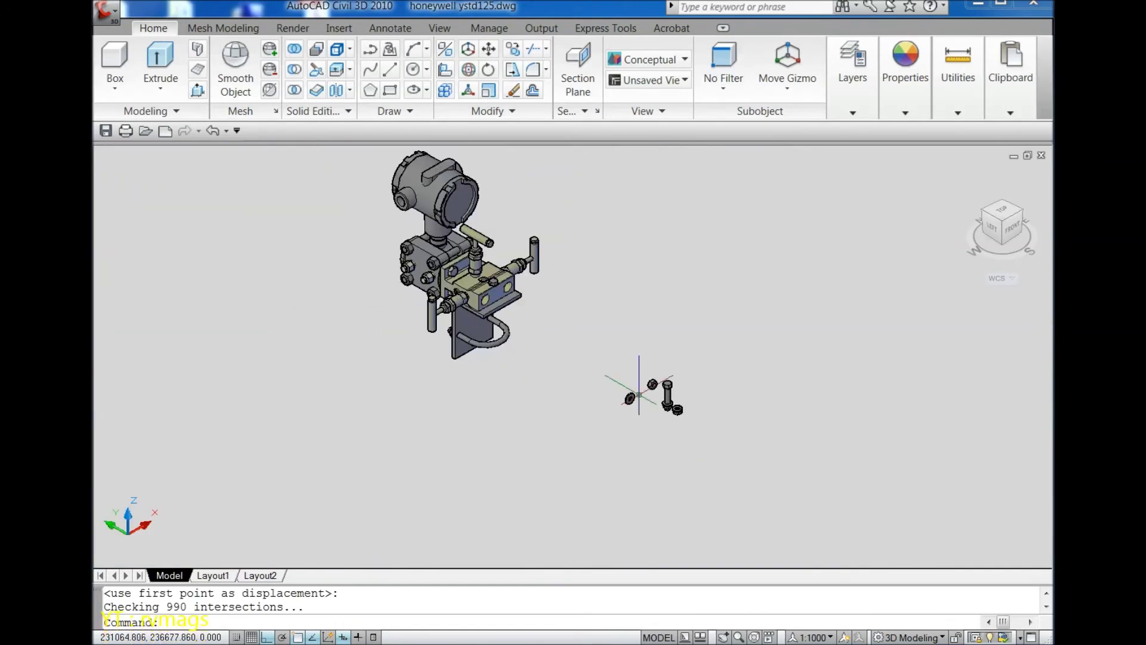
Move the other gray bolt, without its washer and nut, by its under-head center into the manifold's remaining top hole near the upright valve
scroll(639, 394, "up", 5)
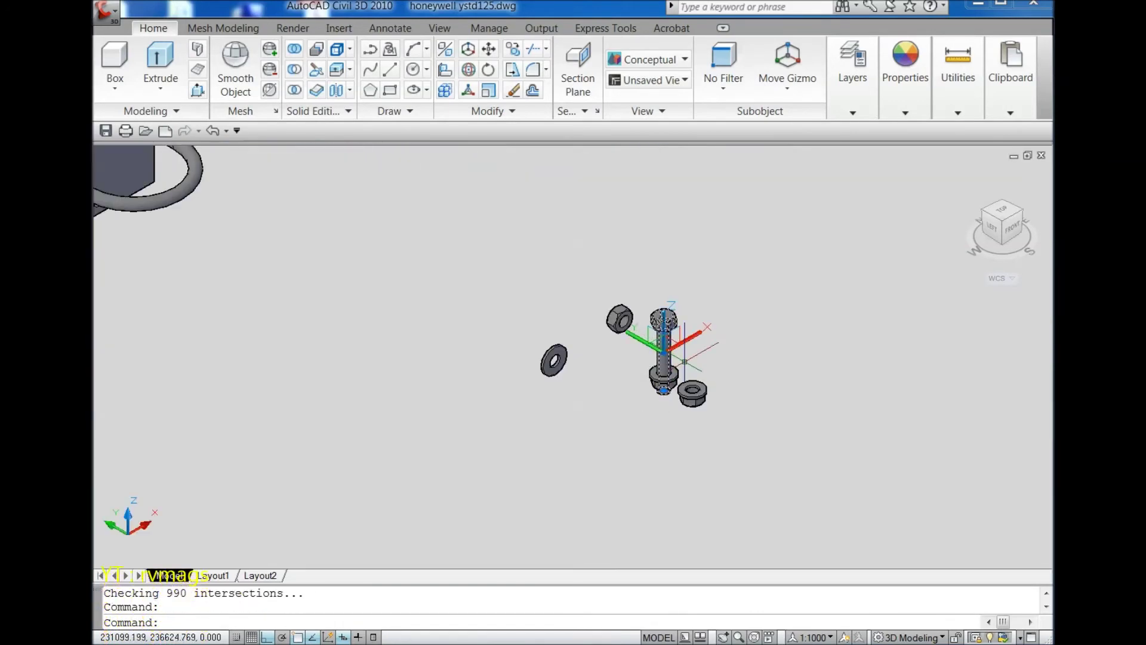
left_click(488, 50)
scroll(644, 335, "up", 5)
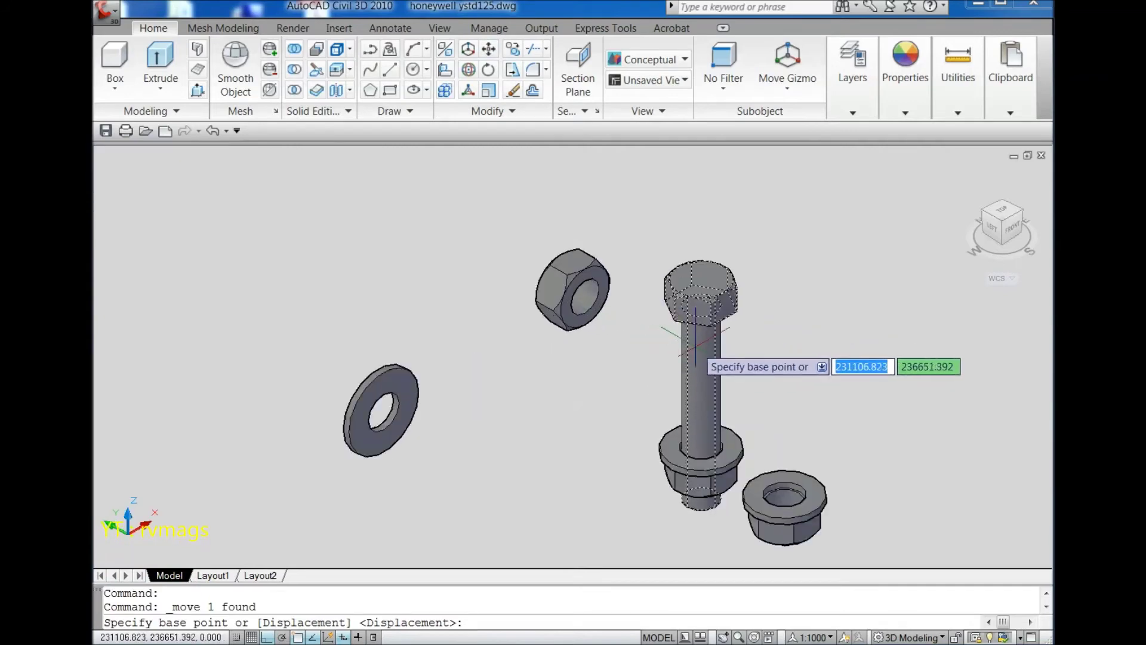
left_click(700, 296)
scroll(700, 296, "down", 6)
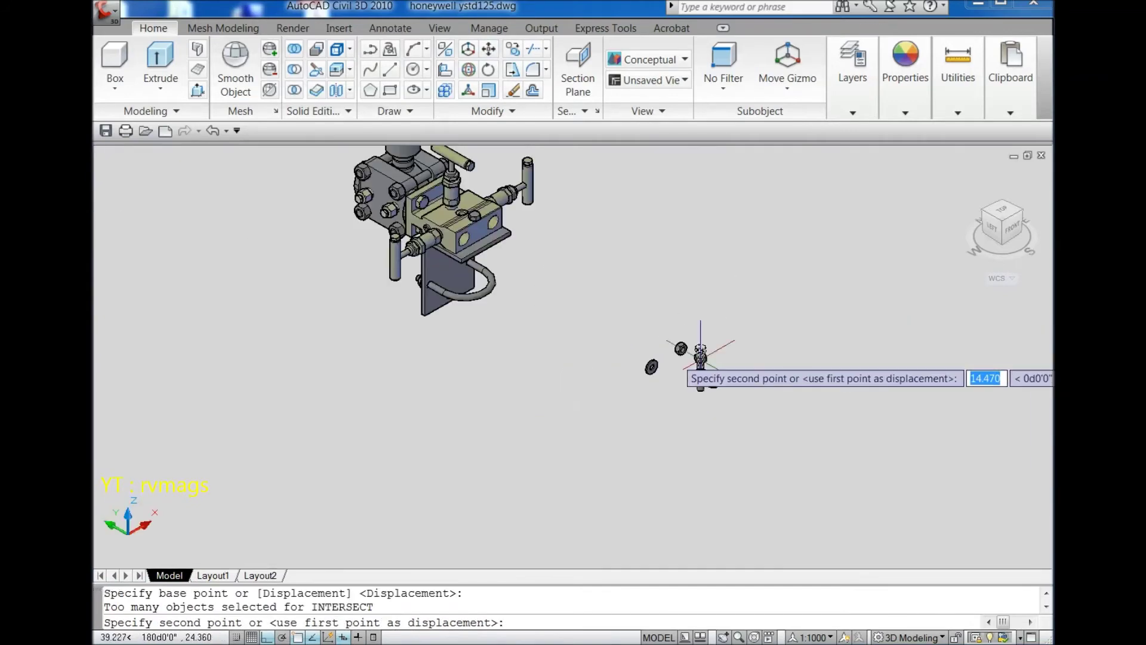
scroll(462, 191, "up", 5)
scroll(462, 191, "up", 6)
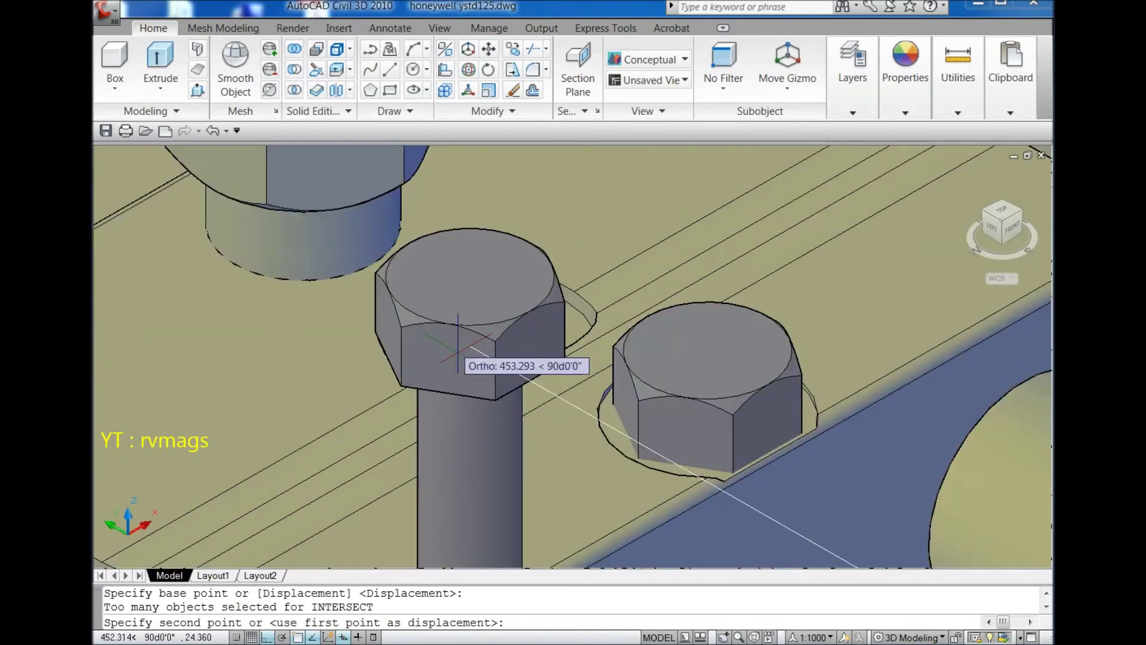
left_click(490, 338)
scroll(297, 368, "down", 8)
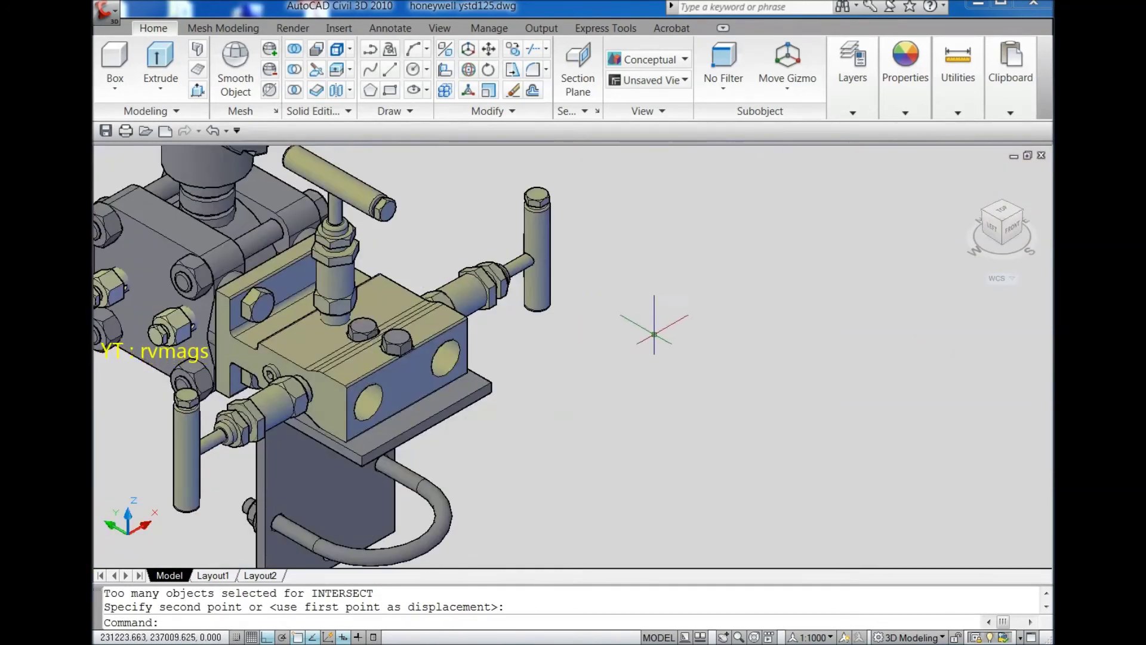
Move one loose washer-and-nut set by its washer-face center onto the bolt farther from the vertical plate, against the bracket's underside
left_click(1001, 245)
scroll(692, 303, "up", 7)
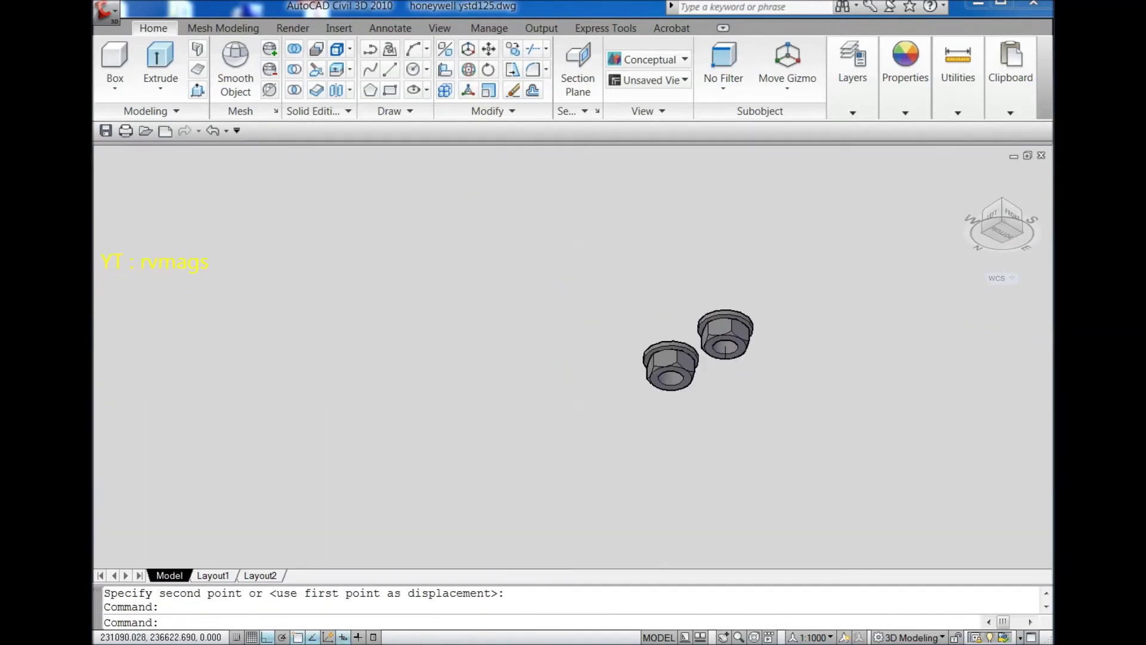
left_click(807, 365)
left_click(735, 303)
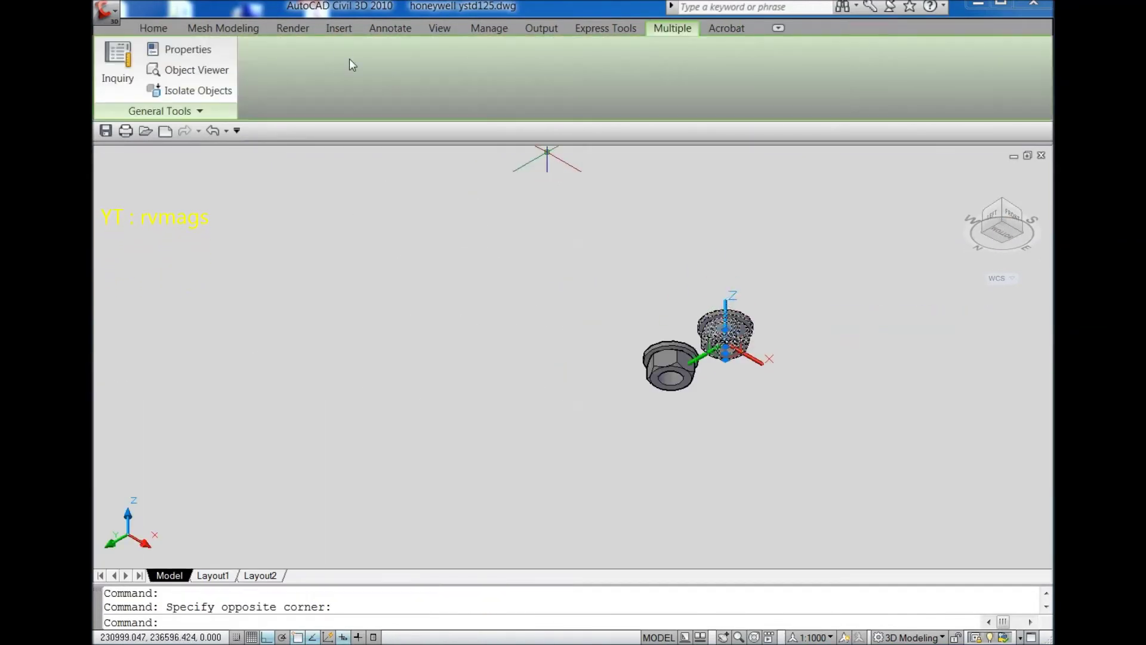
left_click(156, 28)
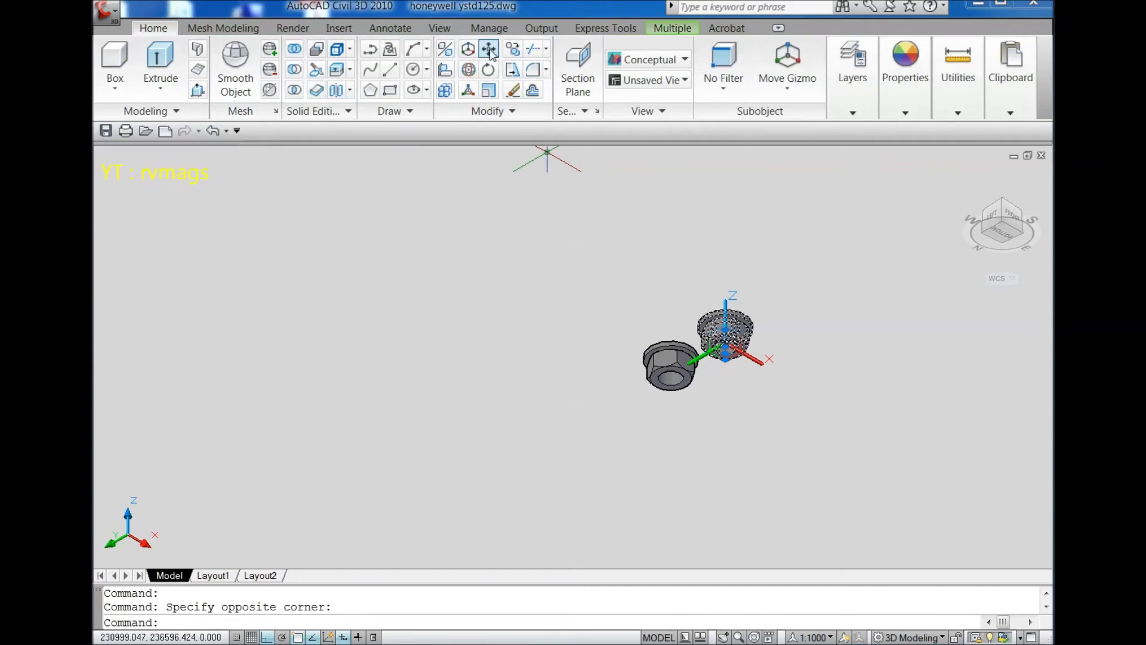
scroll(739, 327, "up", 6)
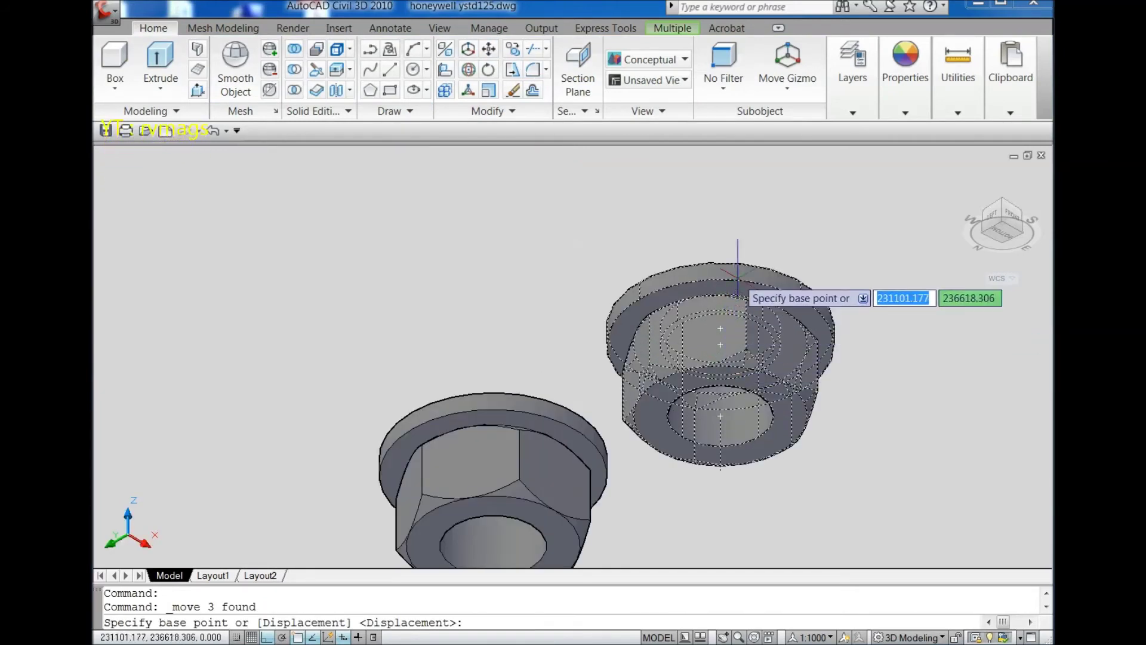
left_click(721, 329)
scroll(734, 328, "down", 10)
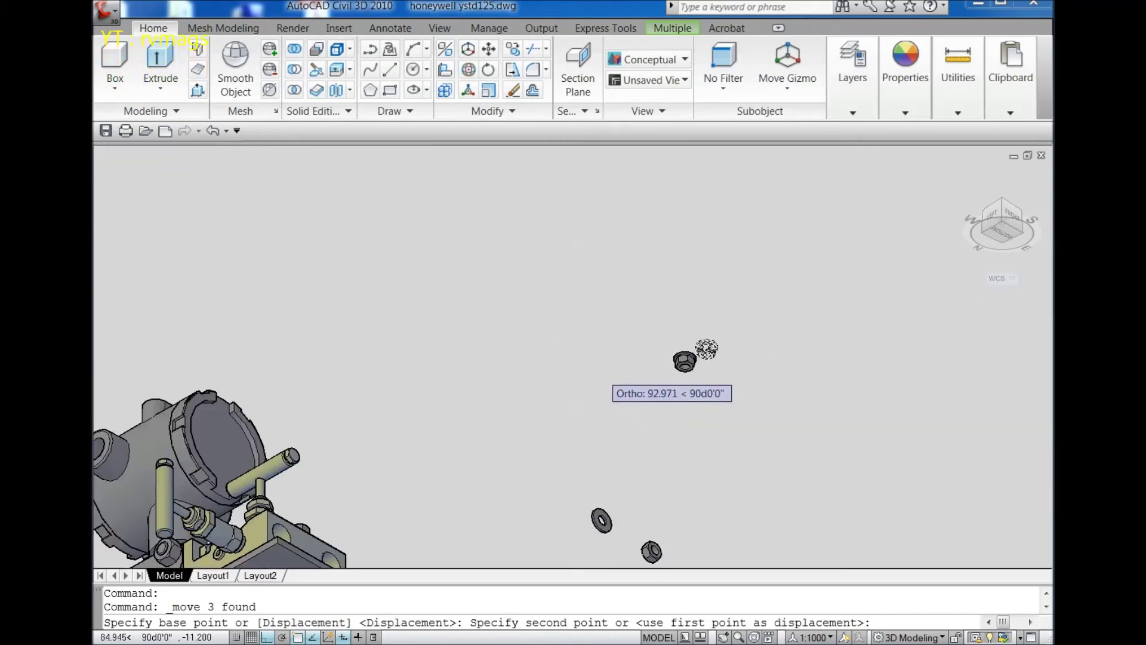
scroll(594, 358, "down", 2)
scroll(476, 418, "up", 10)
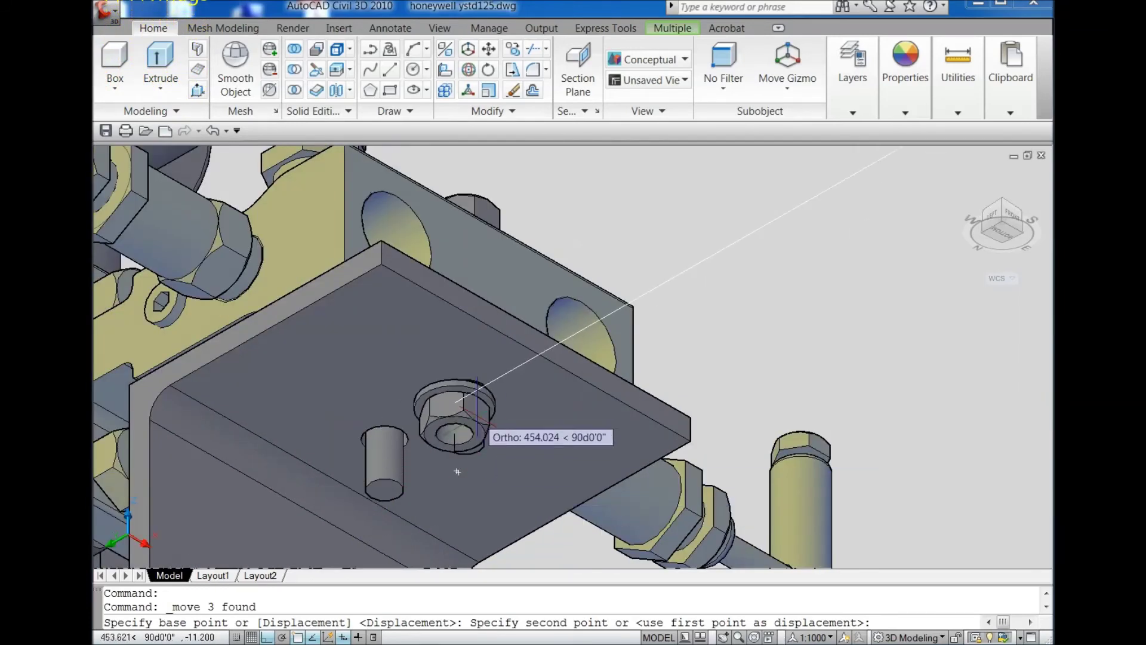
scroll(476, 394, "up", 4)
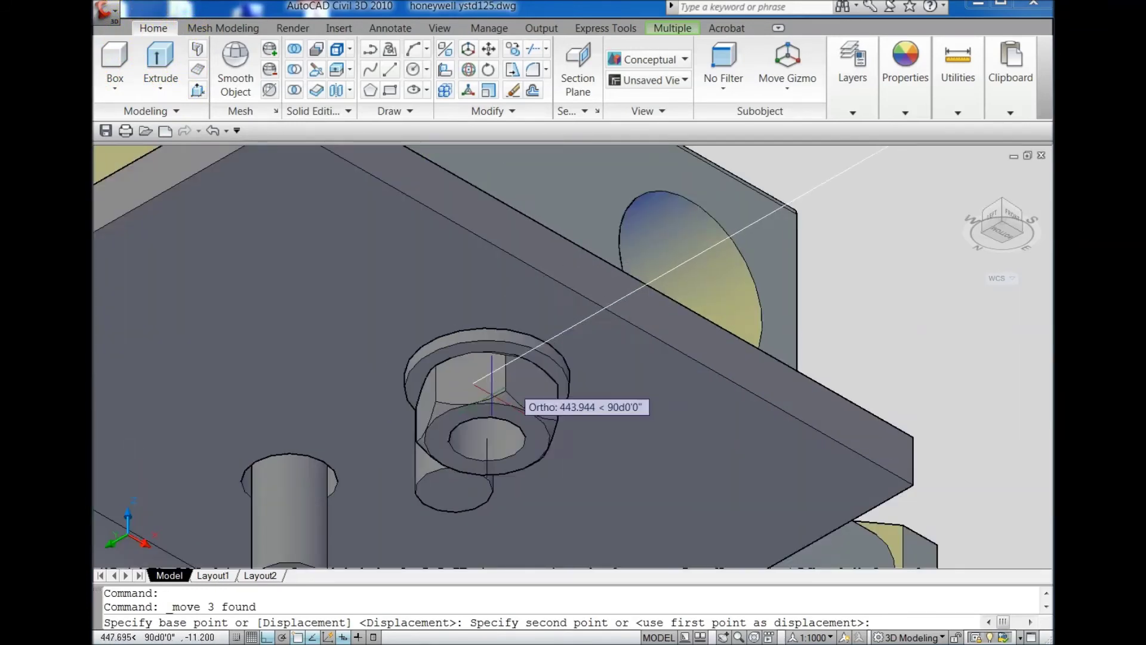
scroll(467, 388, "down", 6)
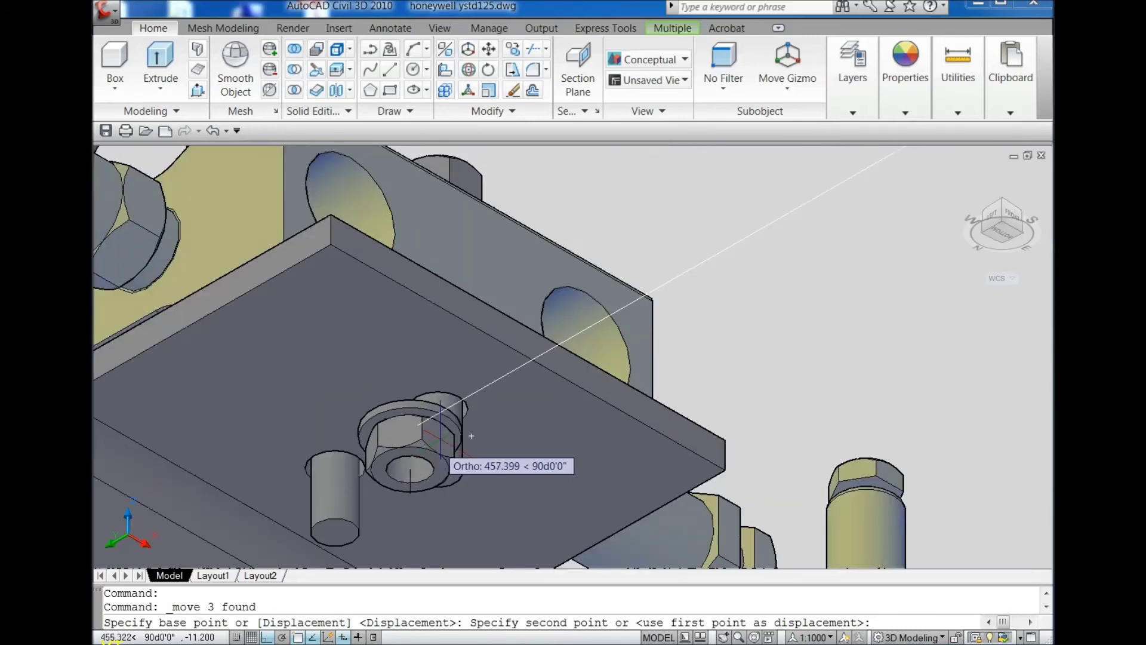
scroll(452, 407, "up", 3)
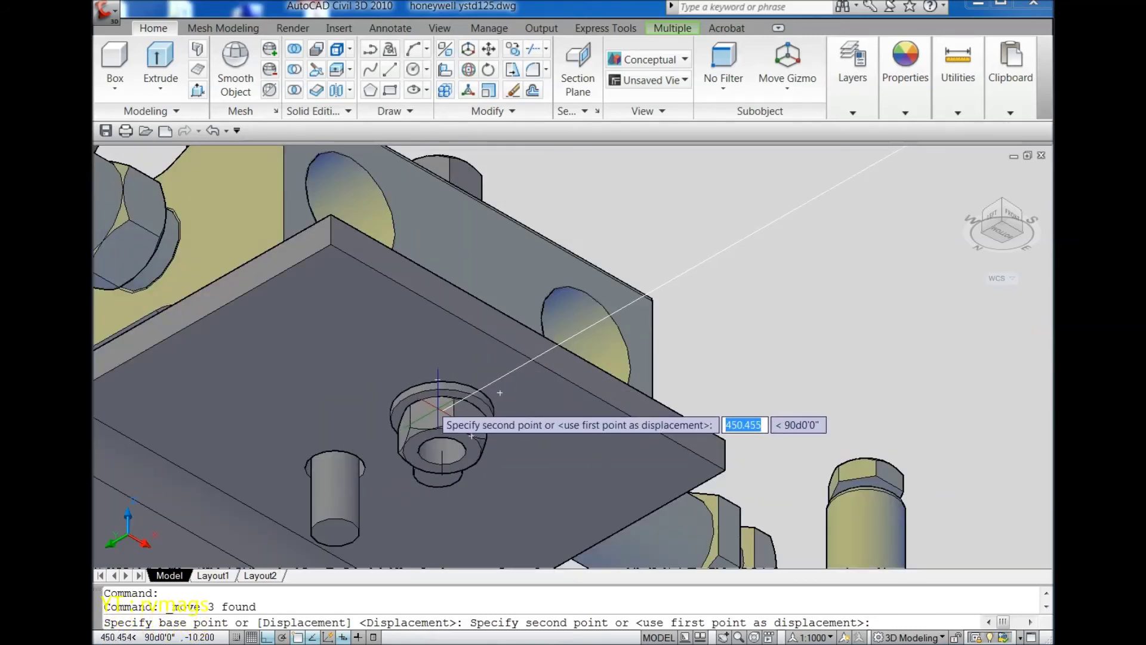
left_click(452, 407)
scroll(653, 347, "down", 6)
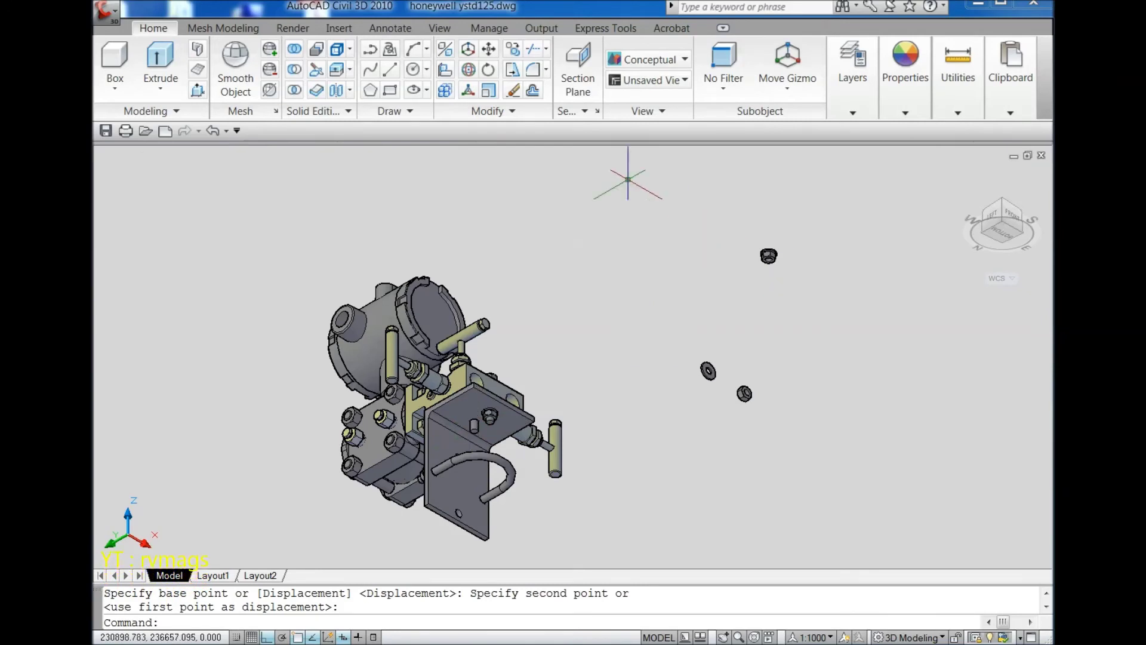
Move the remaining loose washer-and-nut set by its washer-face center onto the bolt nearer the bracket's bend, against the underside
left_click(489, 58)
scroll(731, 266, "up", 5)
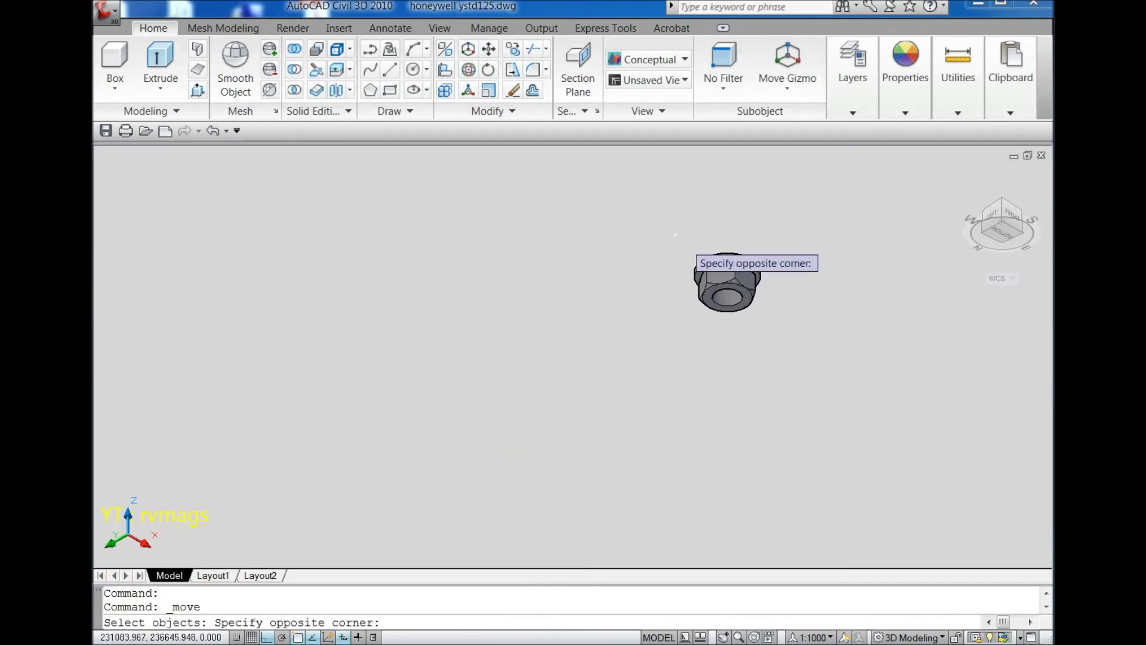
left_click(807, 332)
key("Return")
scroll(738, 269, "up", 3)
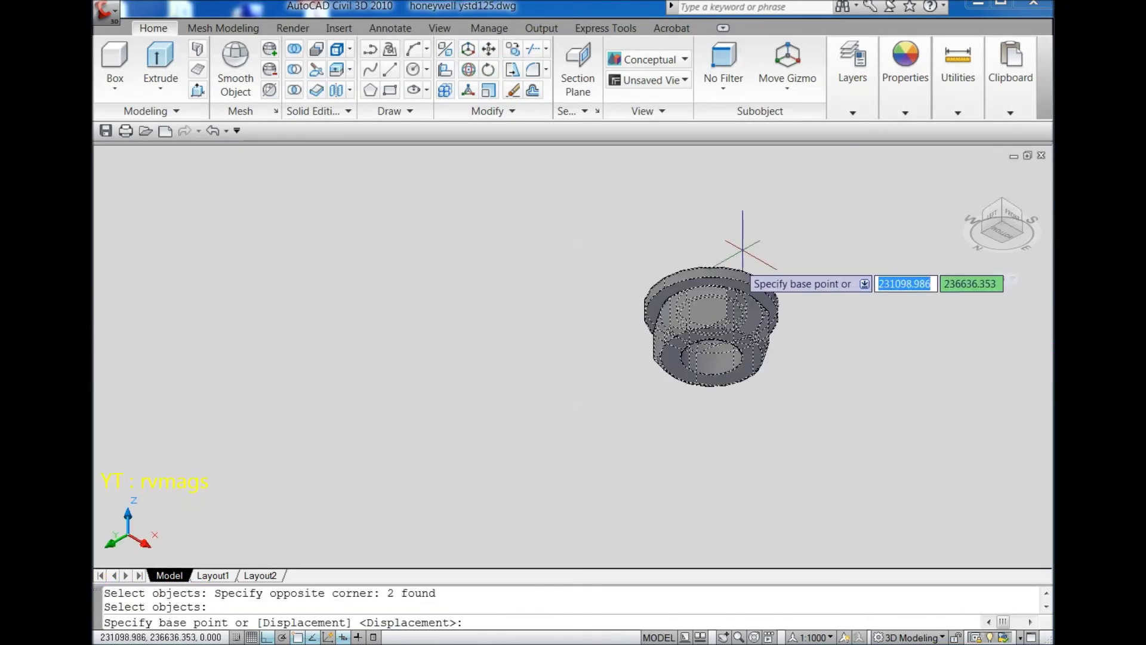
left_click(712, 305)
scroll(755, 286, "down", 5)
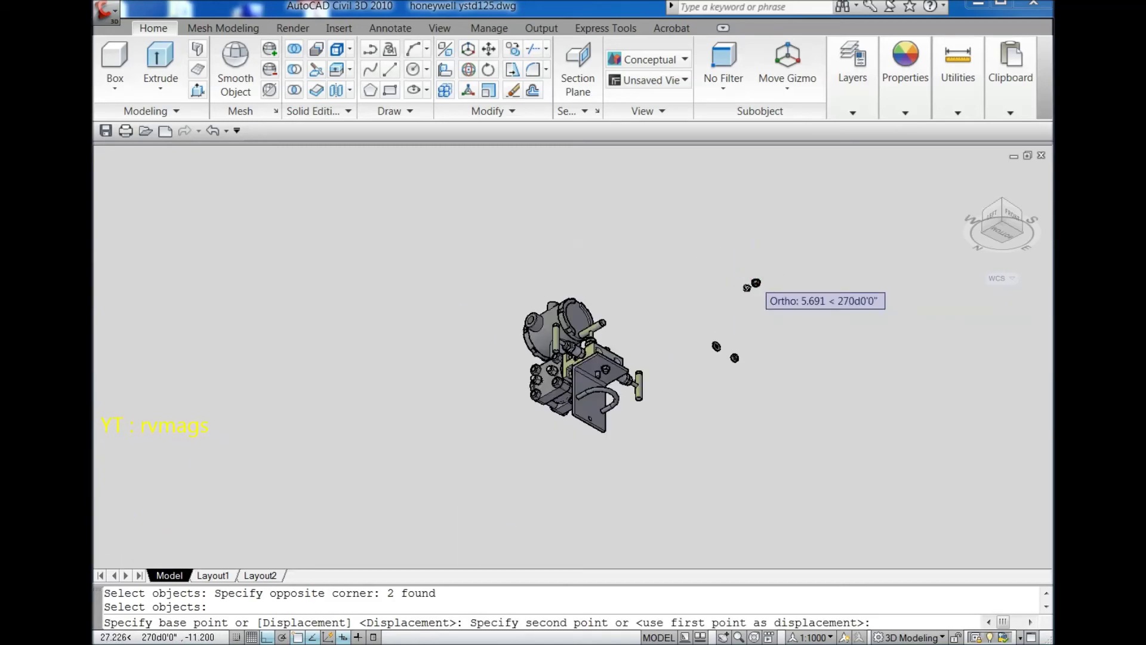
scroll(552, 413, "up", 3)
scroll(645, 334, "up", 6)
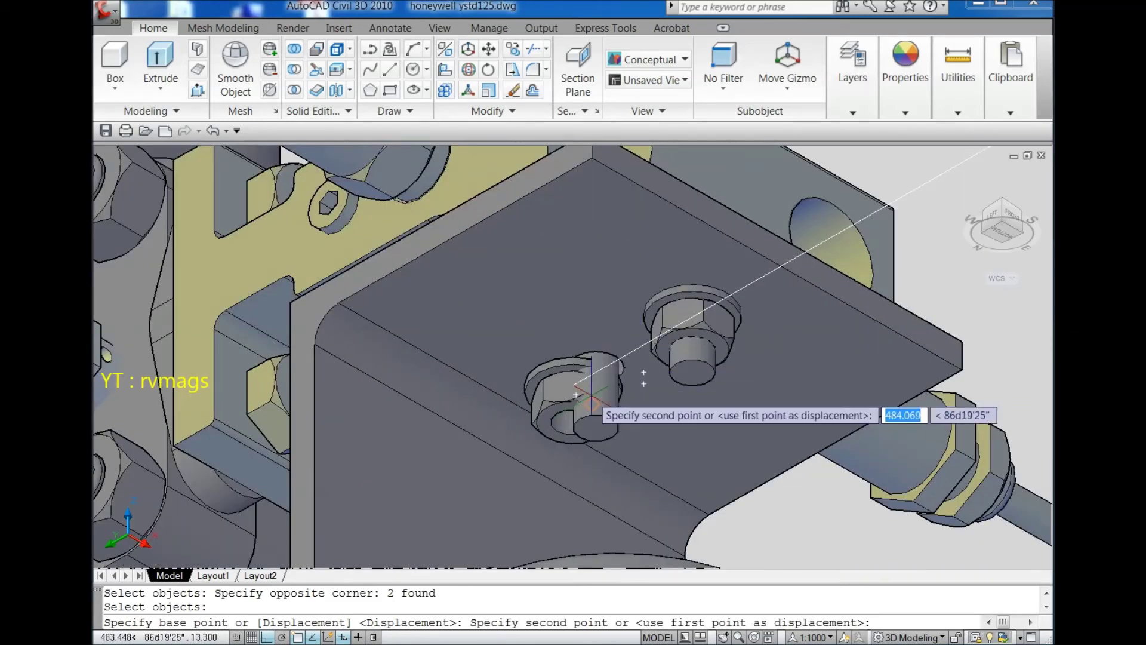
left_click(595, 370)
scroll(596, 370, "down", 6)
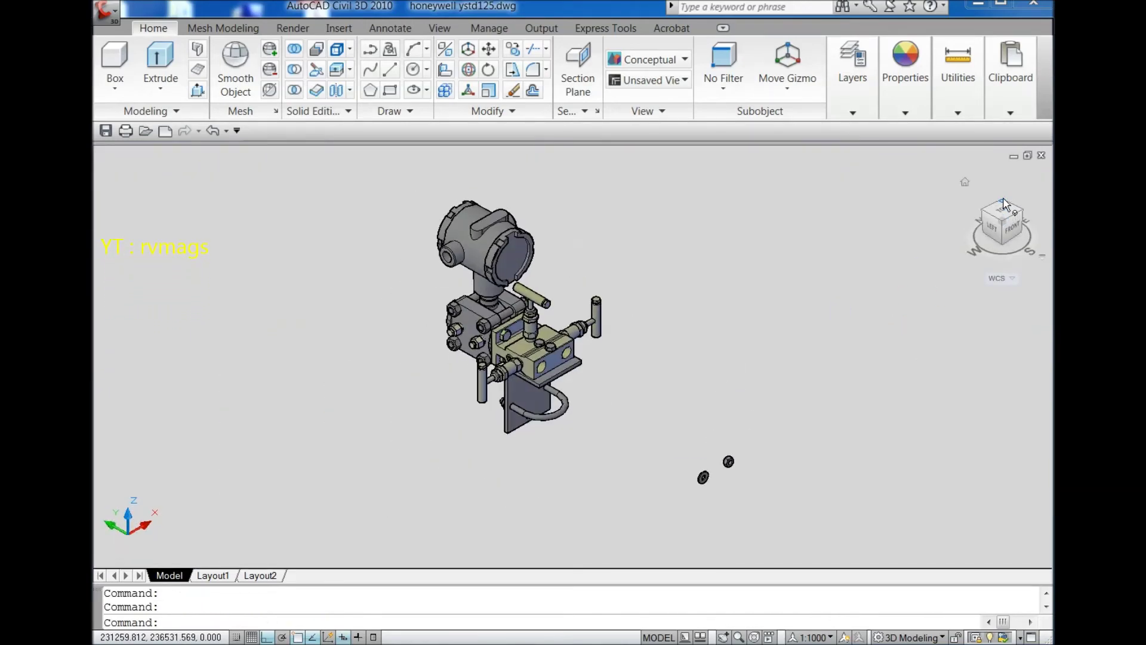
Move the last loose washer by its hole center onto the bare U-bolt leg, against the bracket plate's transmitter side
left_click(1003, 206)
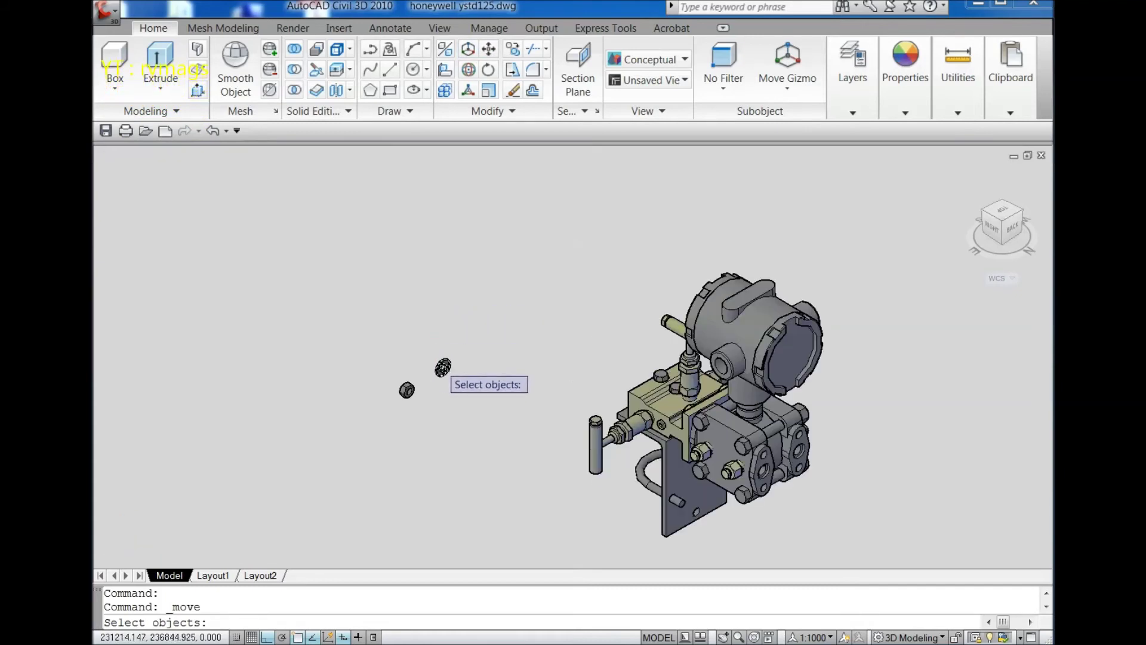
scroll(440, 364, "up", 5)
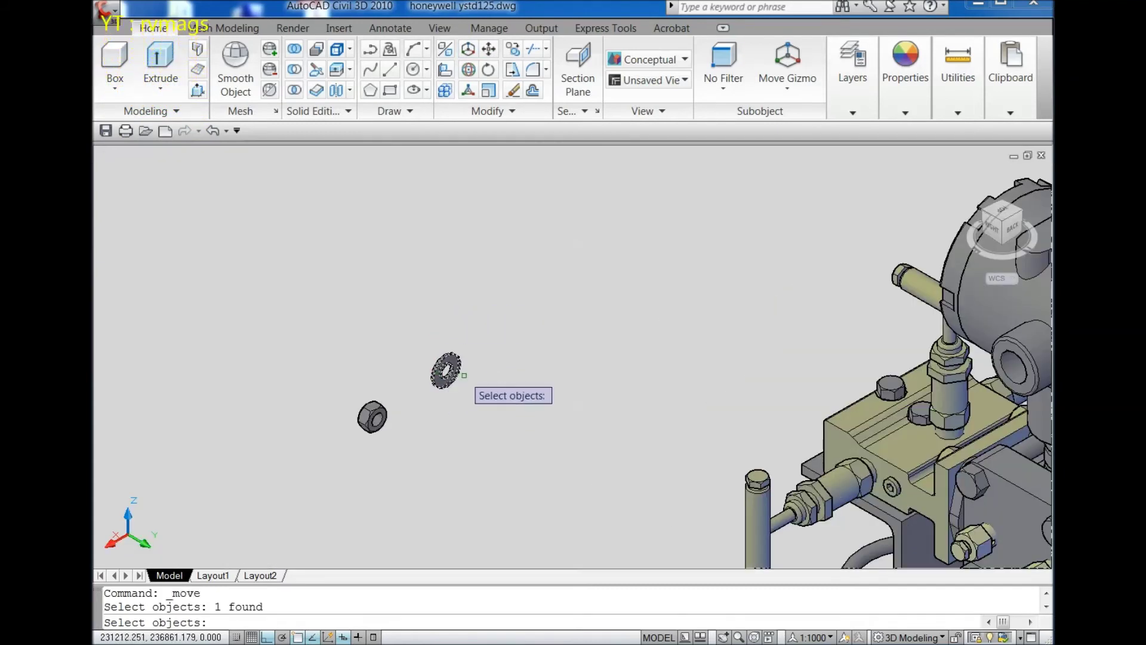
key("Return")
scroll(445, 373, "up", 7)
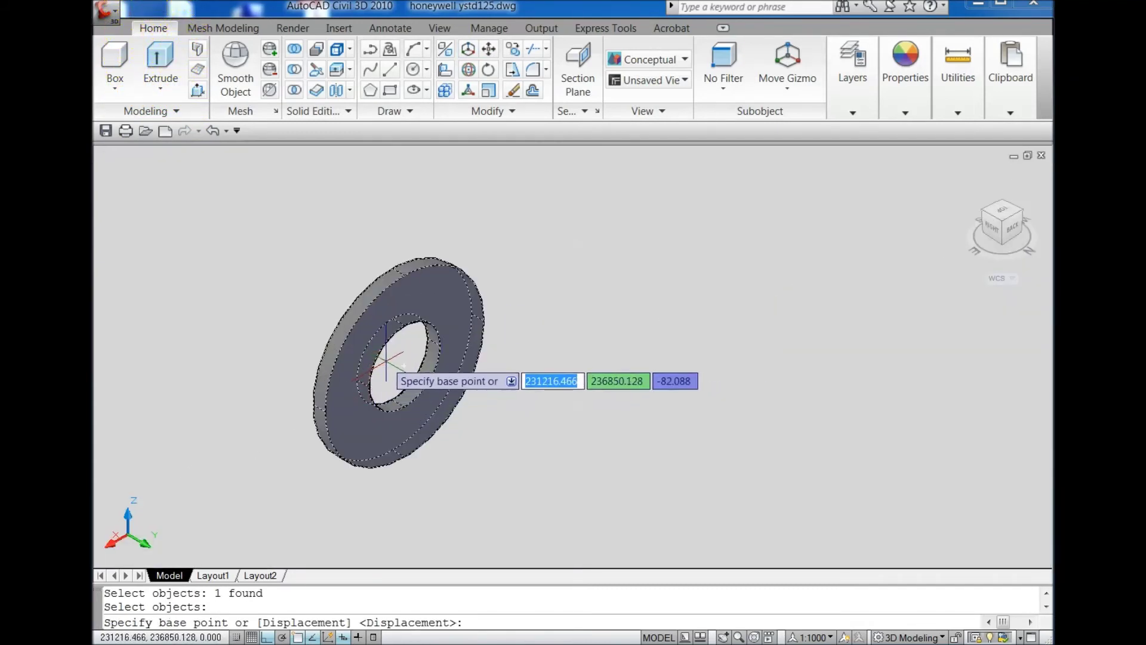
scroll(385, 382, "down", 4)
scroll(376, 394, "up", 7)
scroll(394, 400, "down", 4)
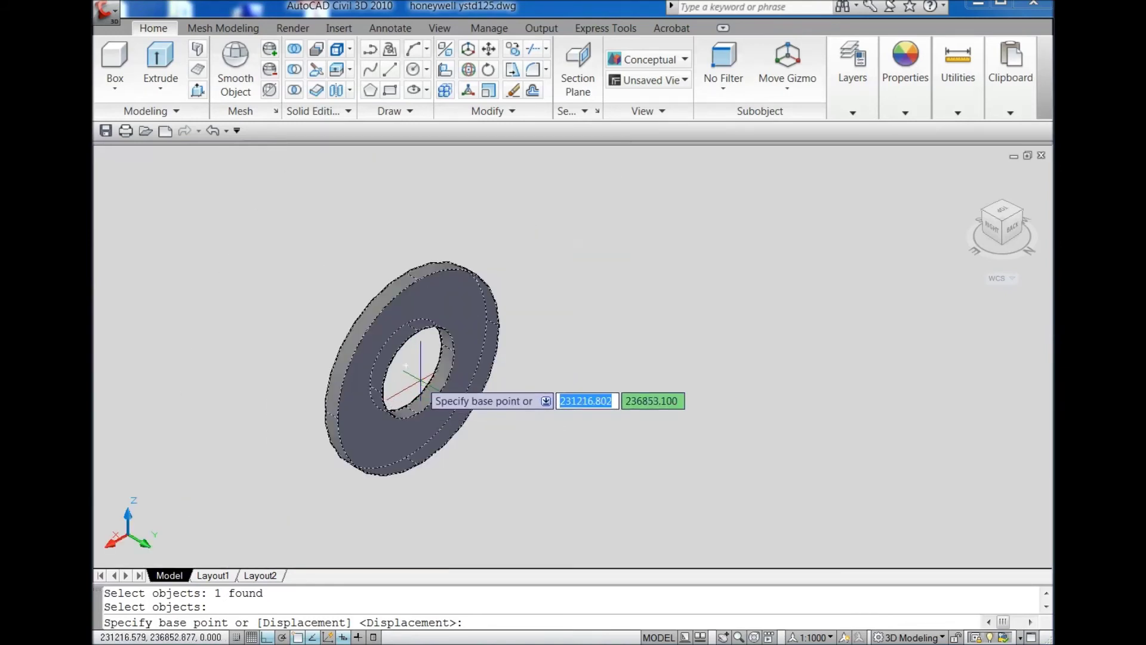
left_click(406, 363)
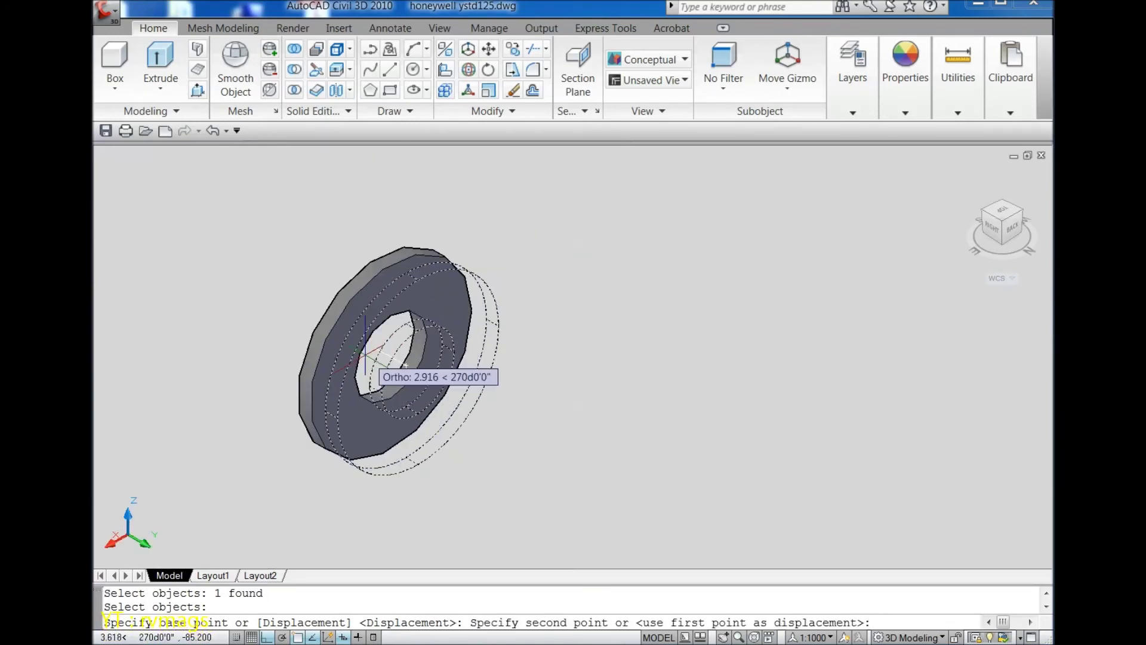
scroll(382, 367, "down", 8)
scroll(686, 533, "up", 8)
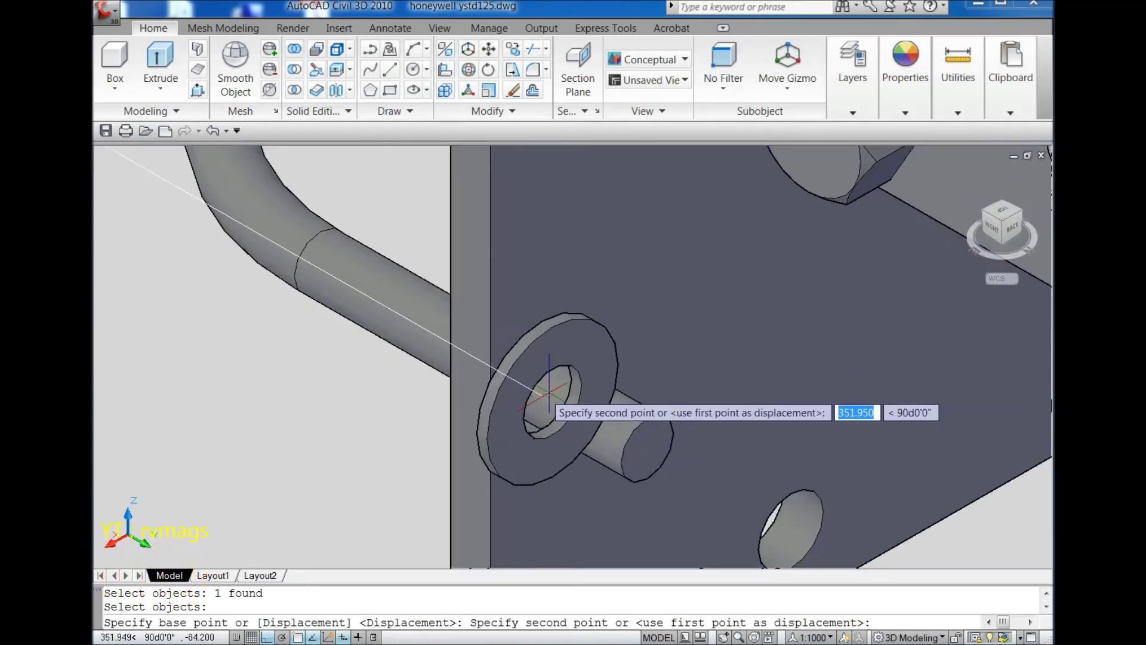
left_click(547, 395)
scroll(603, 423, "down", 6)
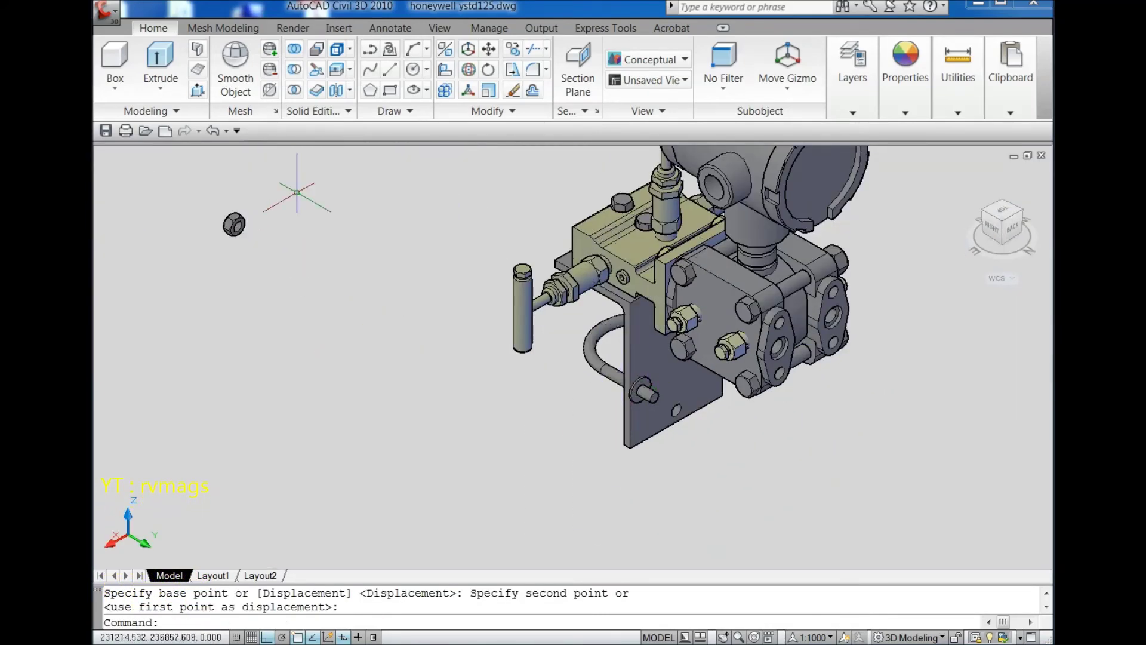
Move the last loose hex nut by its end-face center onto the same U-bolt leg, seated against the washer
left_click(234, 224)
key("Return")
scroll(234, 191, "up", 4)
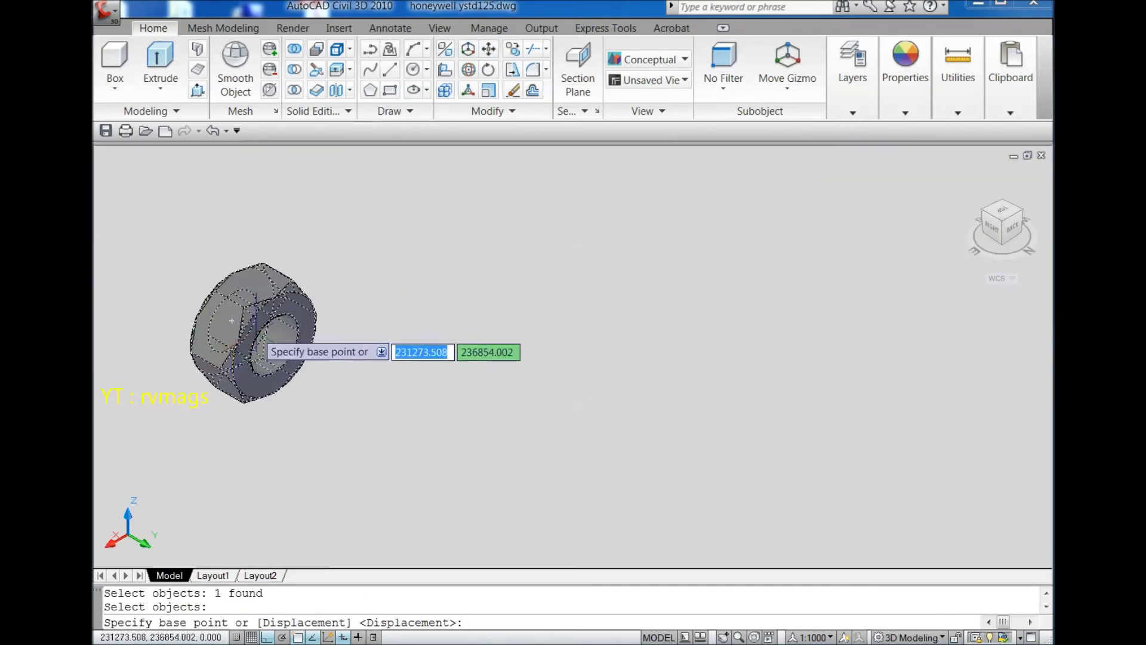
left_click(226, 337)
scroll(274, 345, "down", 6)
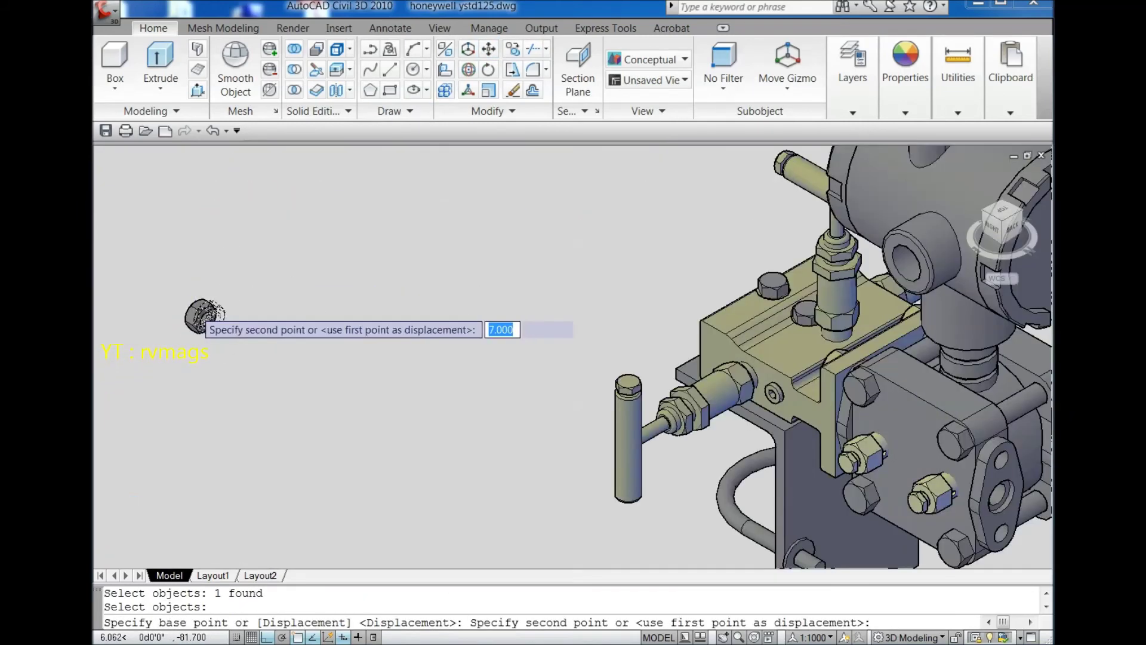
scroll(555, 491, "up", 8)
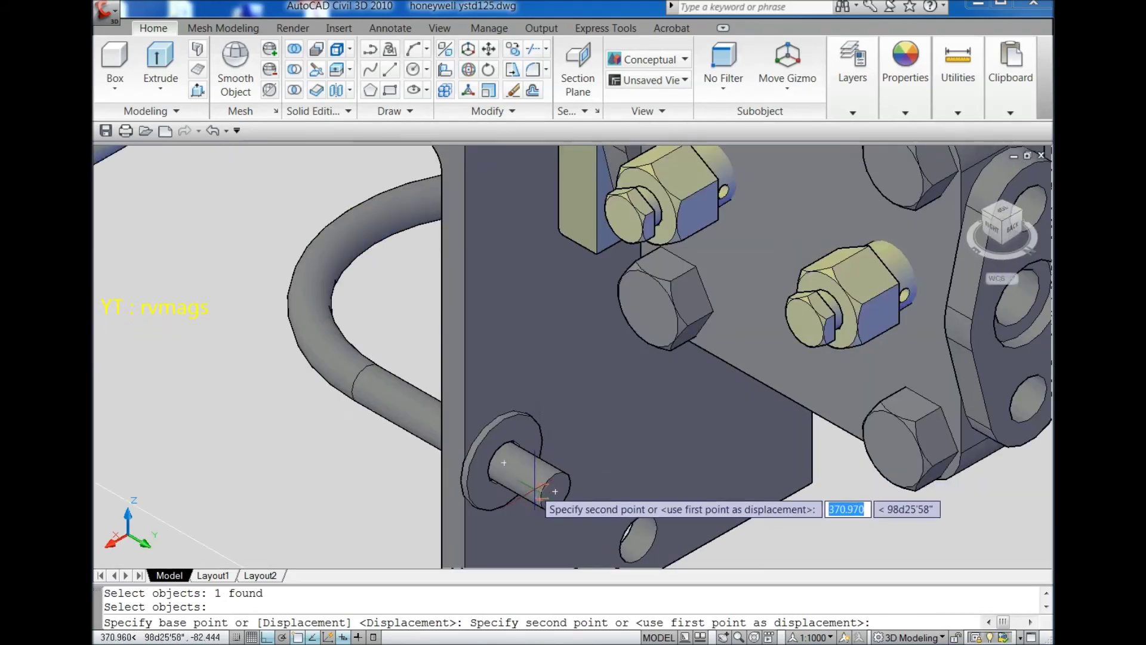
scroll(532, 499, "up", 2)
left_click(404, 464)
scroll(404, 464, "down", 5)
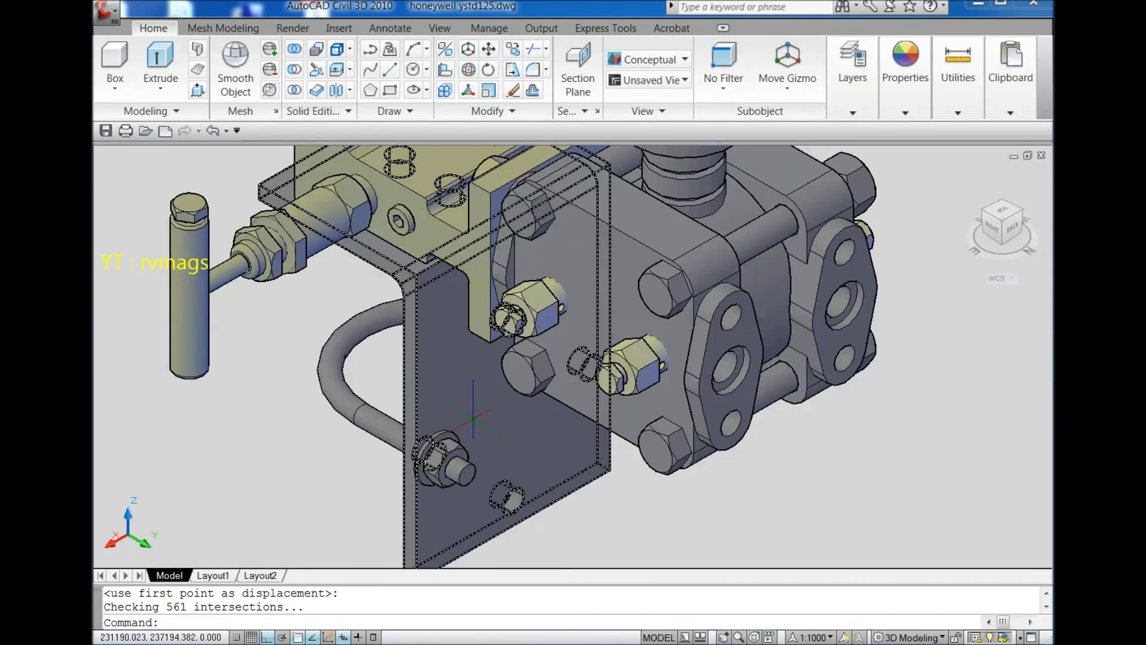
Restore the home view to show the complete transmitter assembly
left_click(965, 182)
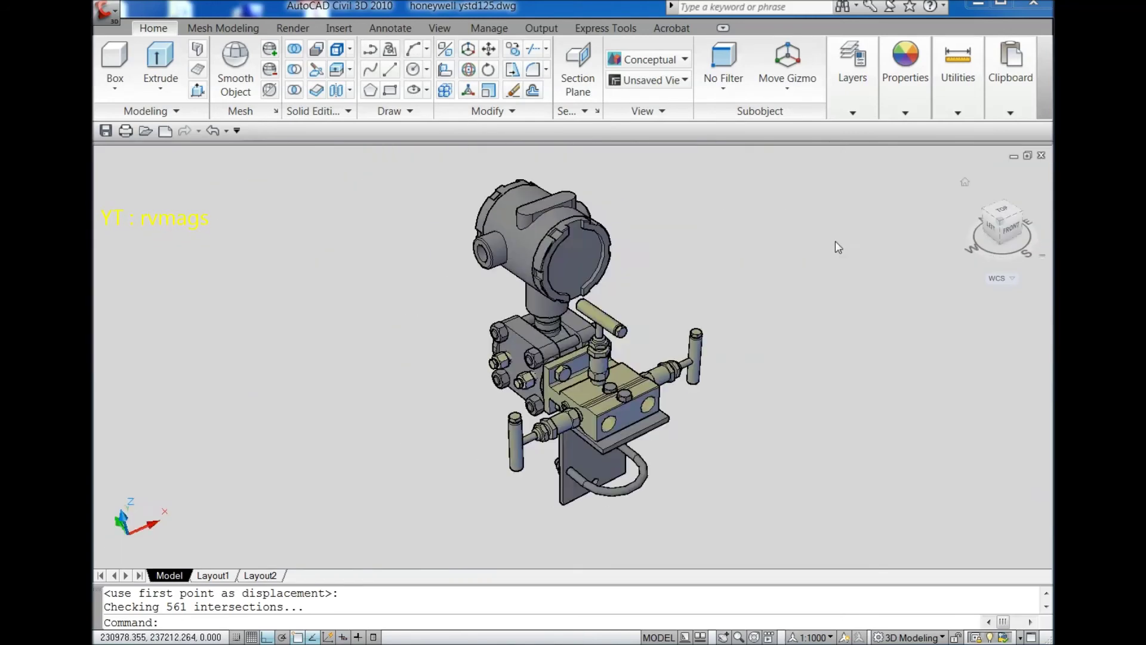
right_click(993, 235)
left_click(1030, 259)
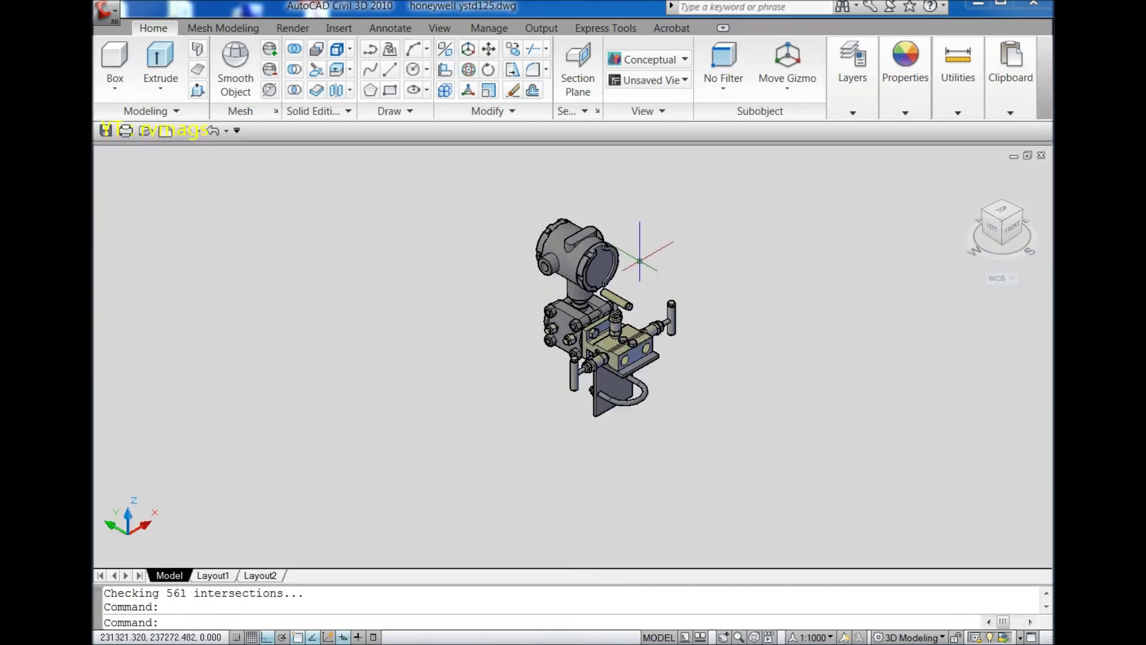
left_click(440, 28)
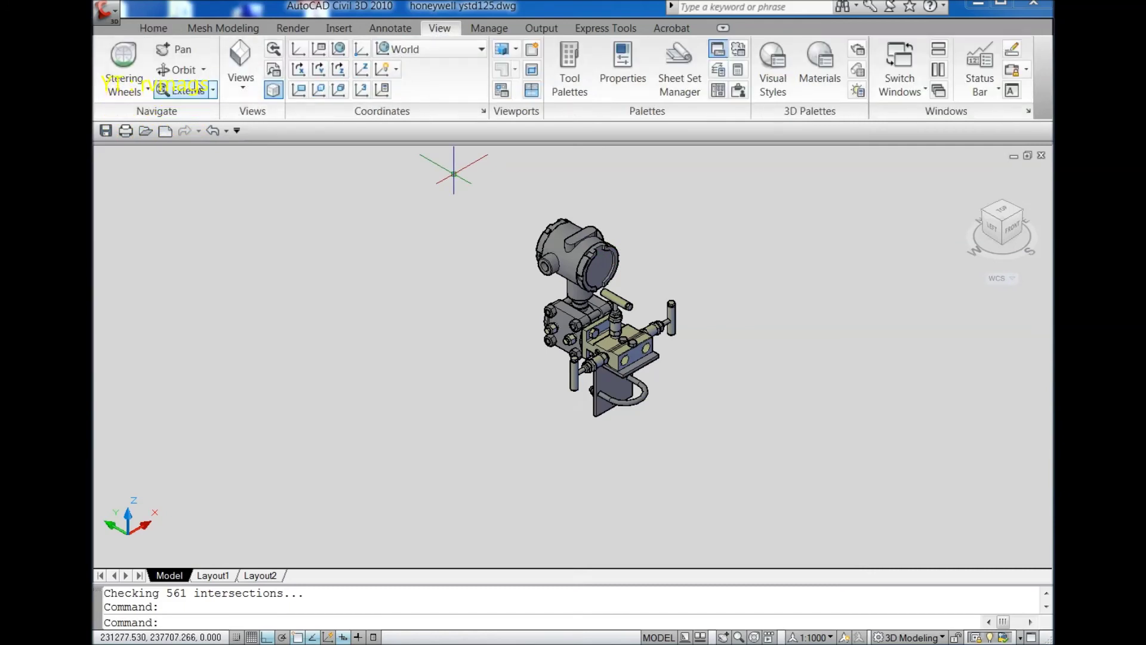
left_click(180, 70)
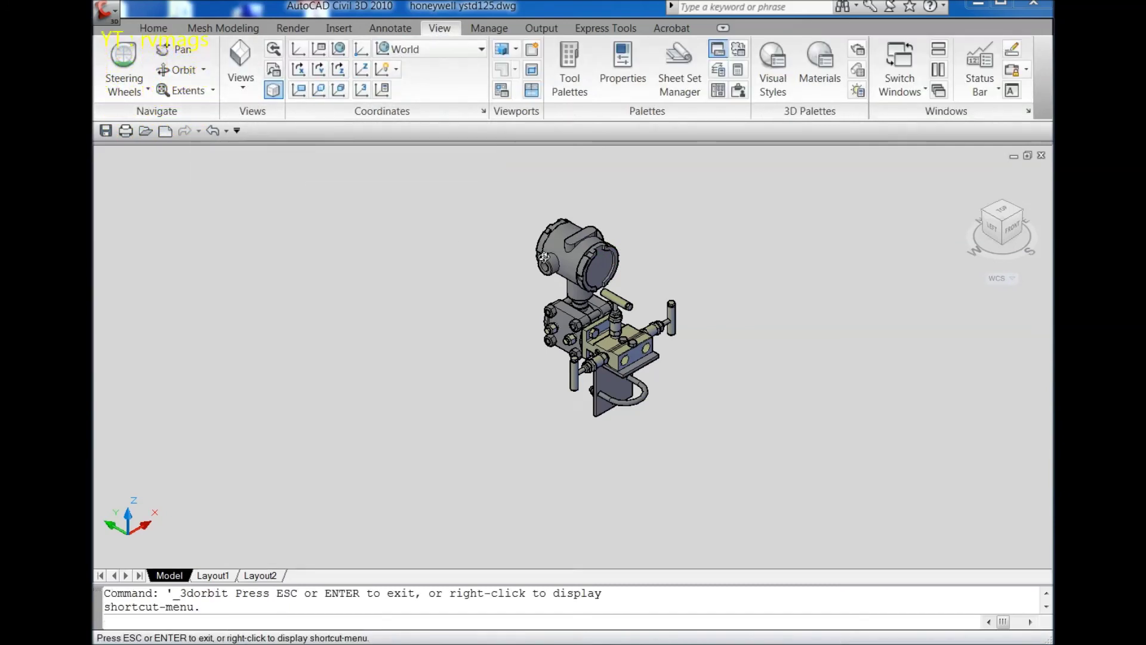
key("Escape")
Orbit around the whole selected assembly to examine it from several sides, clear the selection and return to the home view
left_click(494, 199)
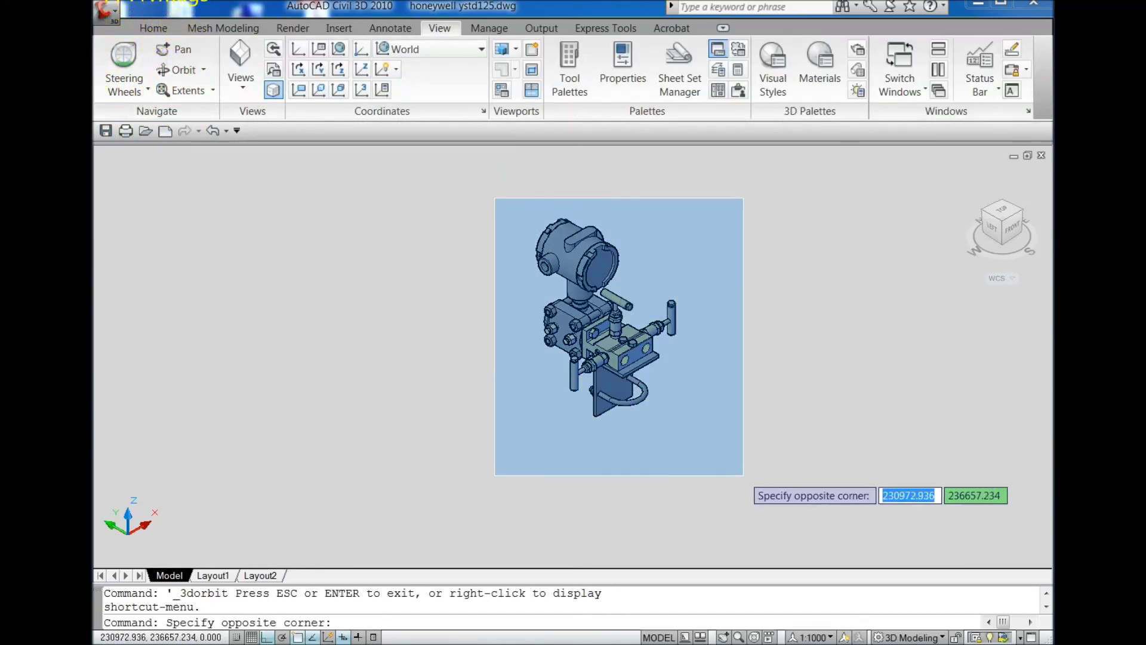
left_click(743, 475)
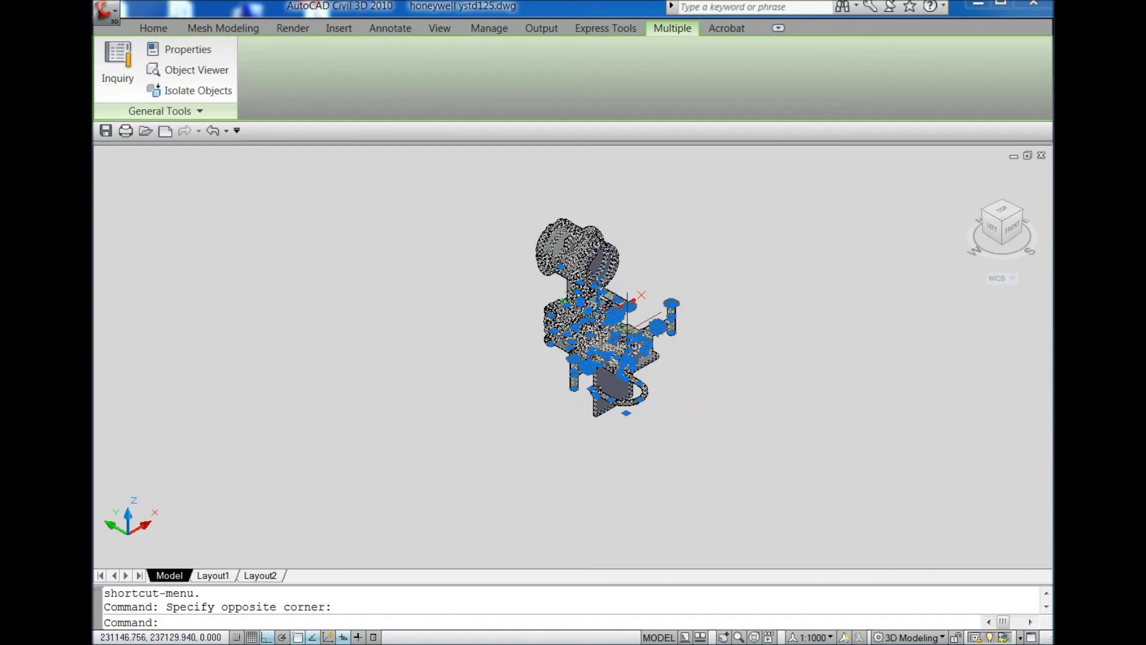
left_click(432, 31)
left_click(180, 70)
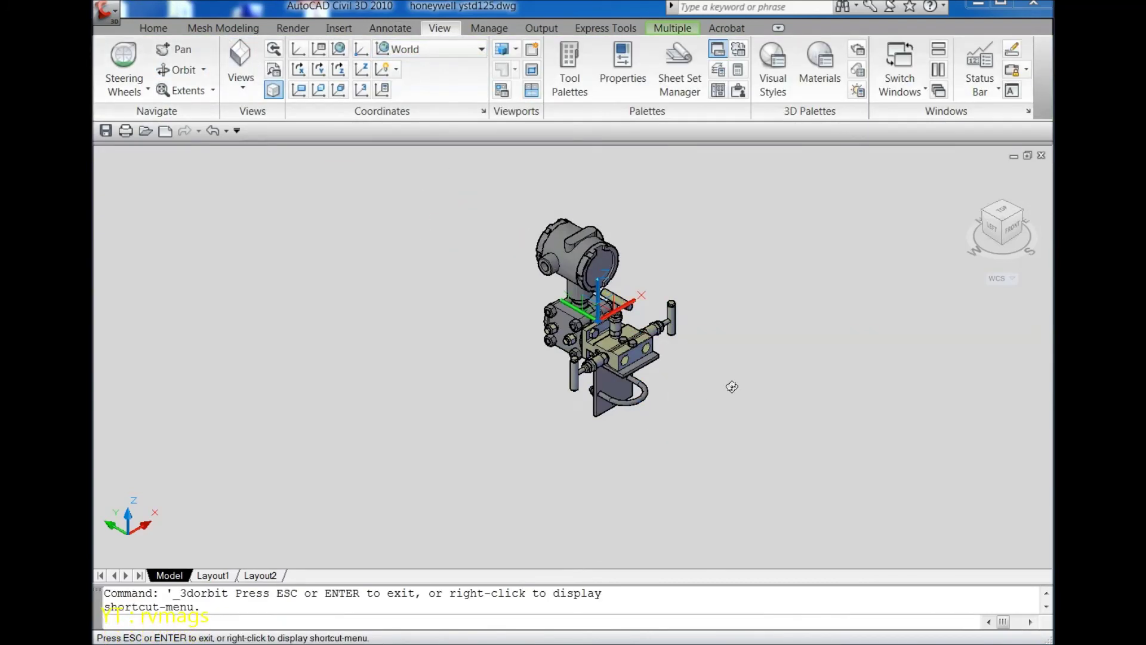
left_click_drag(732, 387, 722, 328)
left_click_drag(679, 373, 712, 365)
scroll(692, 348, "up", 3)
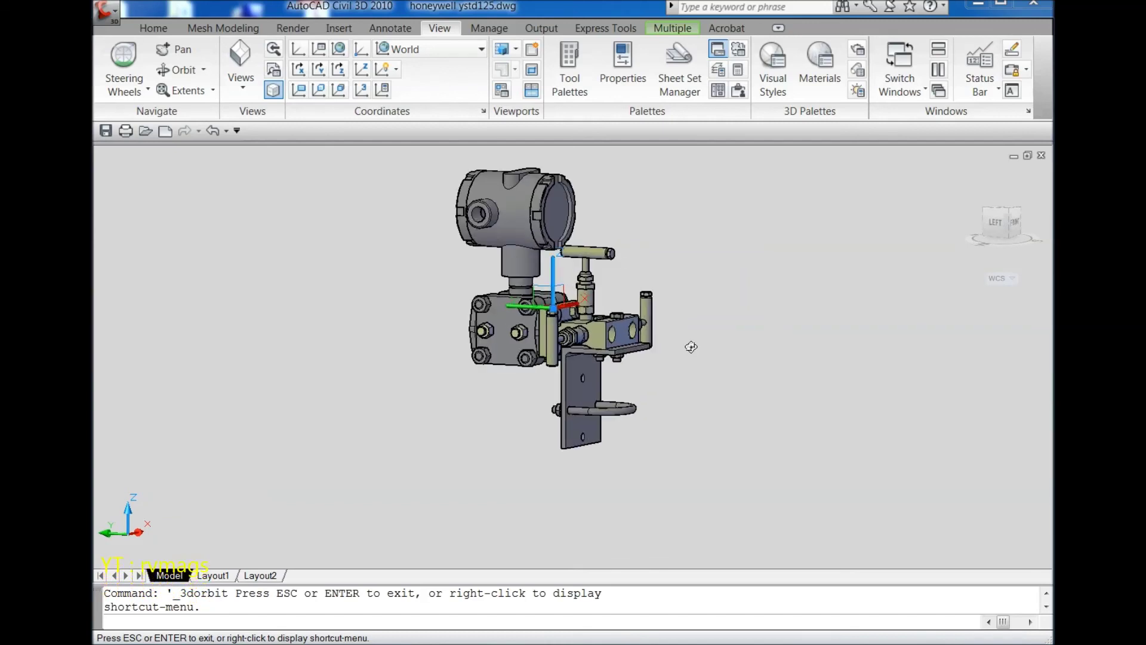
scroll(691, 347, "down", 1)
scroll(571, 192, "up", 1)
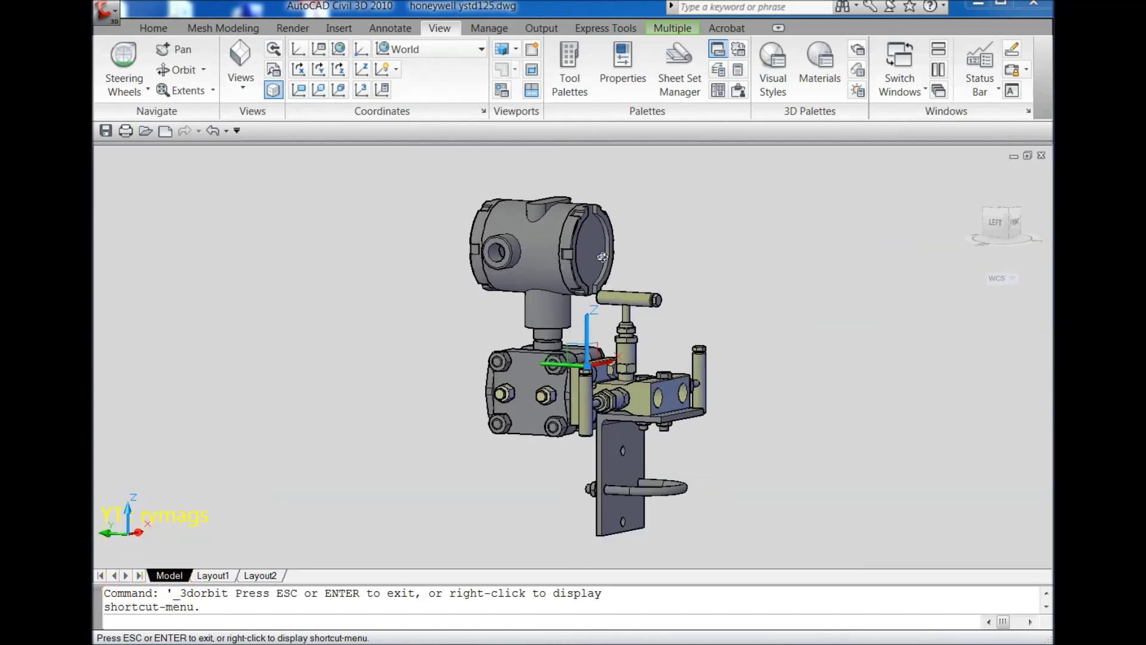
left_click_drag(371, 353, 618, 382)
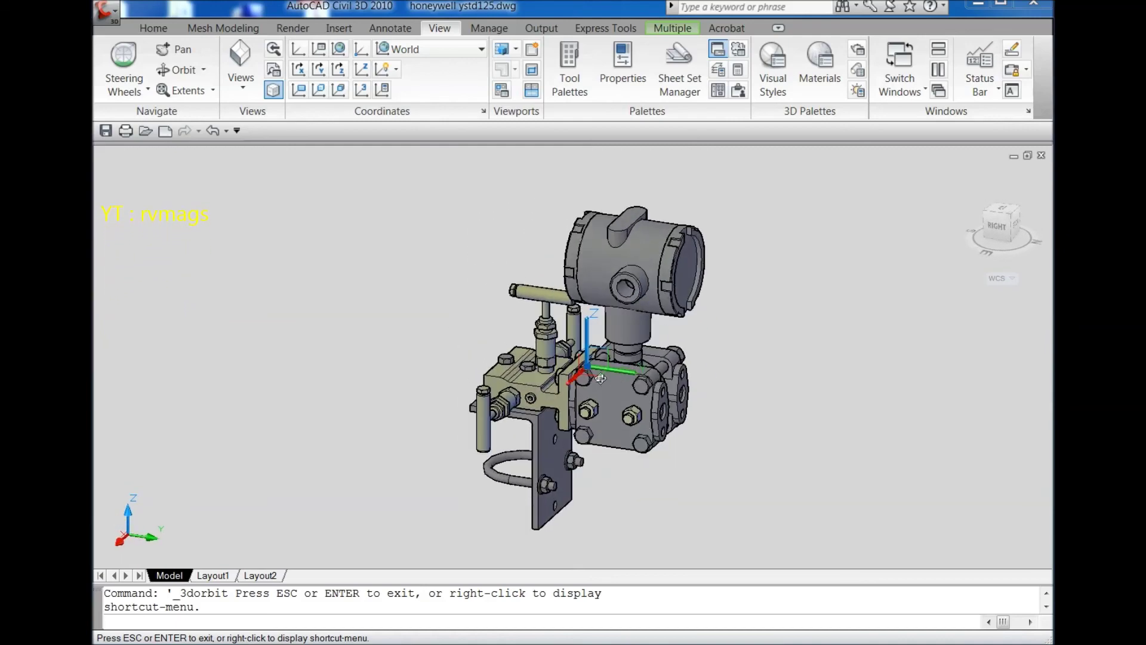
right_click(840, 281)
left_click(850, 288)
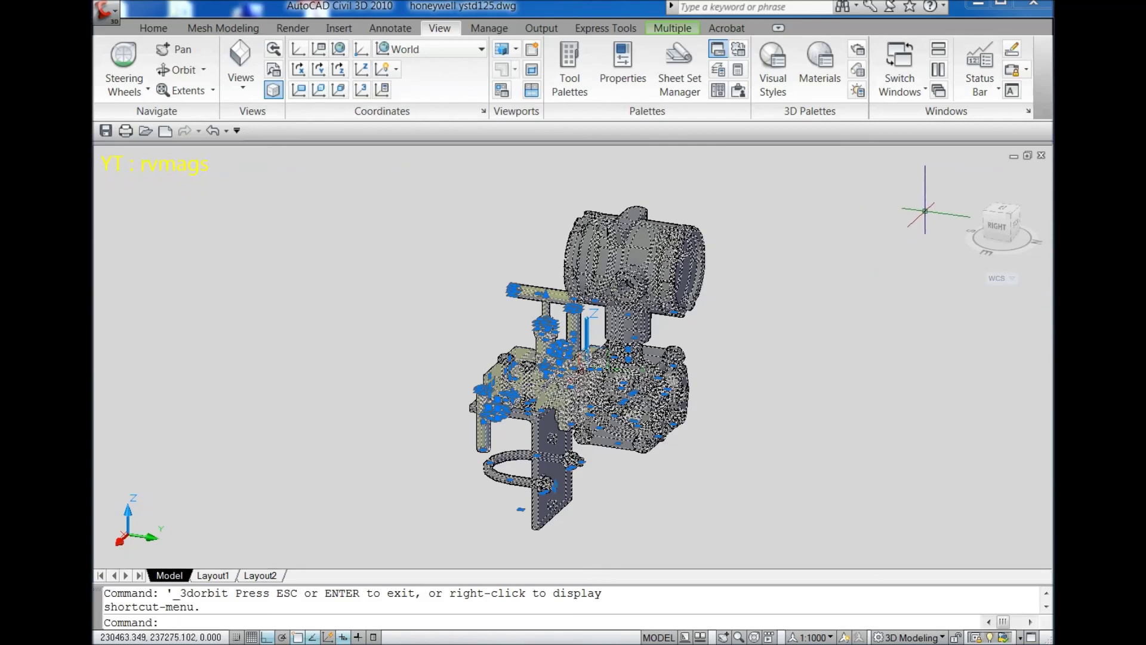
key("Escape")
left_click(965, 183)
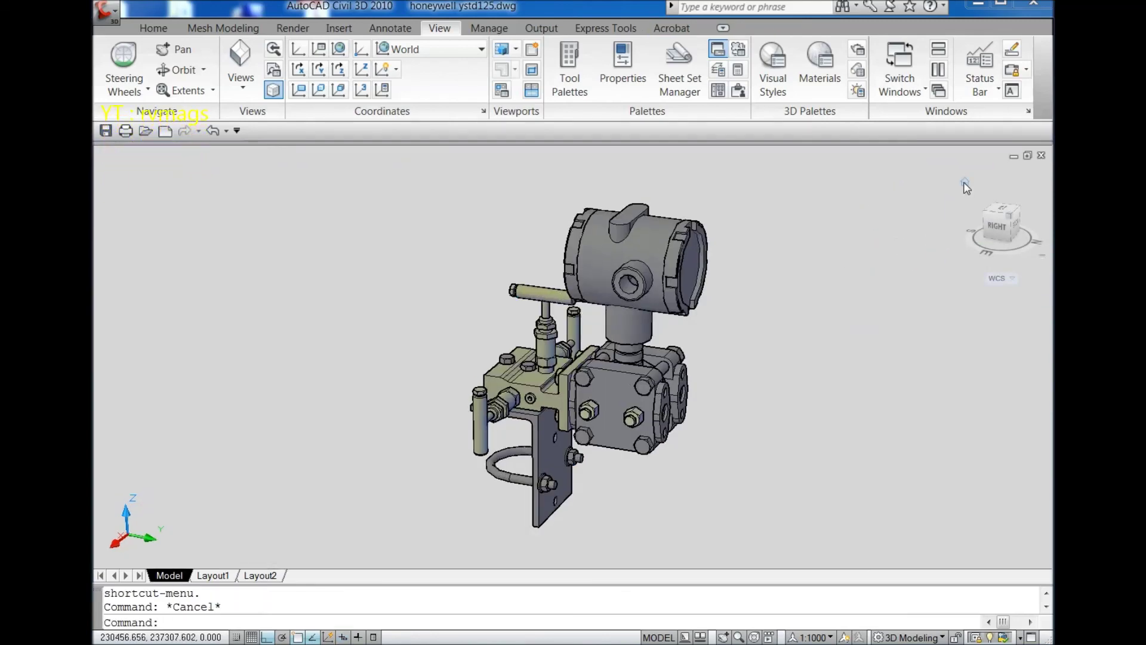